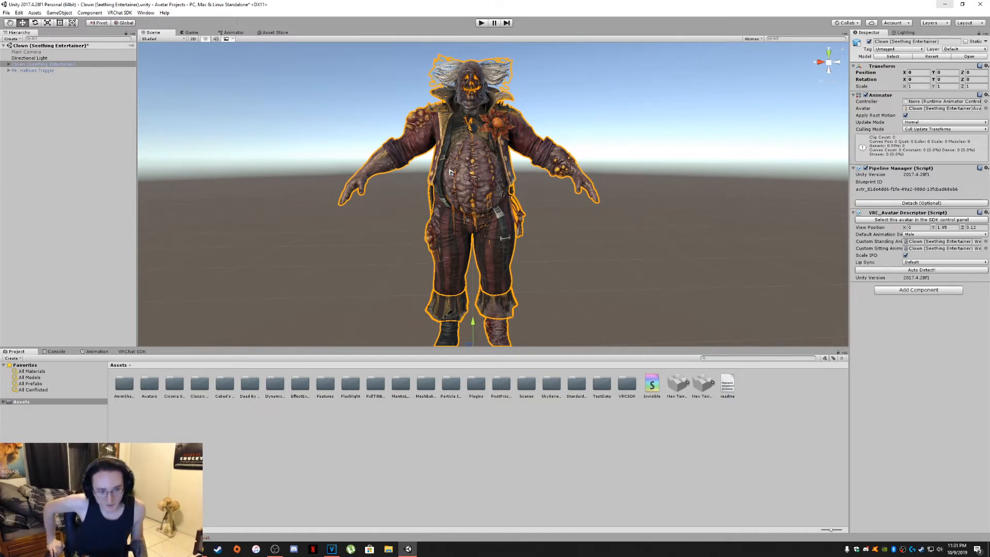
Examine the clown avatar's trousers, ruffled cuffs and boots from the front and both sides
middle_drag(456, 313, 441, 275)
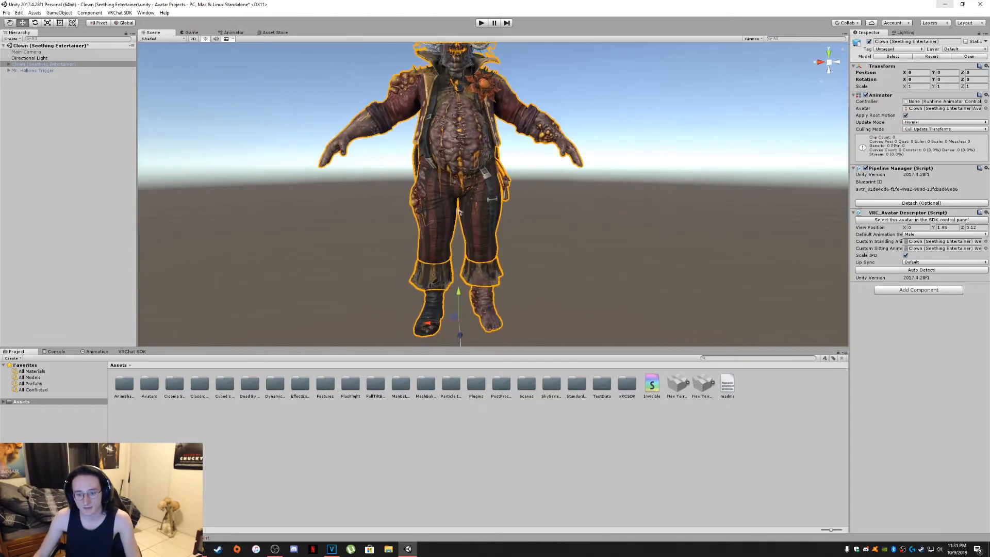
alt+drag(488, 272, 579, 257)
middle_drag(579, 256, 544, 271)
alt+drag(544, 271, 645, 269)
right_drag(645, 270, 716, 277)
right_drag(483, 240, 402, 242)
middle_drag(577, 241, 442, 243)
scroll(440, 243, up, 1)
right_drag(440, 243, 360, 237)
middle_drag(360, 238, 314, 235)
right_drag(477, 229, 397, 228)
middle_drag(398, 228, 367, 230)
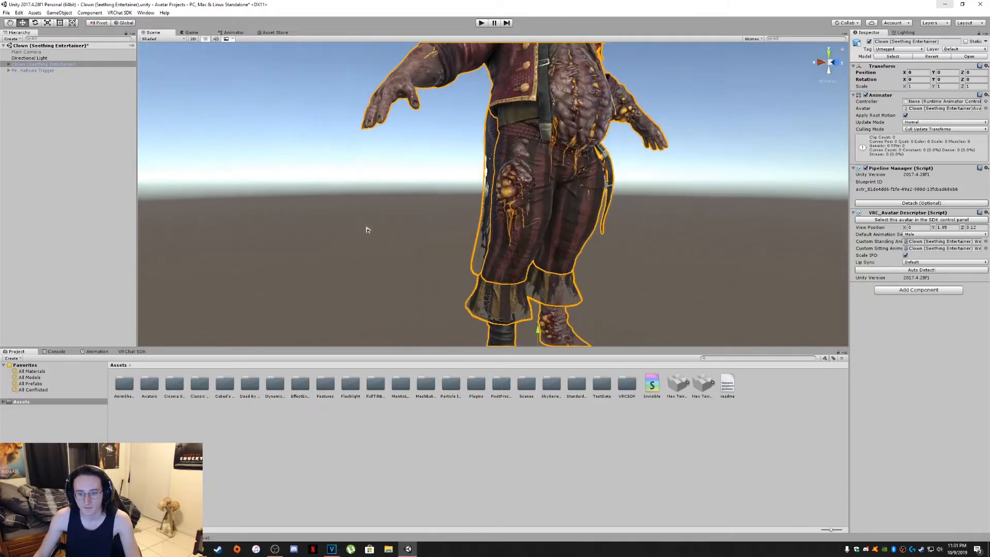
right_drag(572, 243, 484, 243)
middle_drag(484, 243, 440, 246)
scroll(445, 244, down, 3)
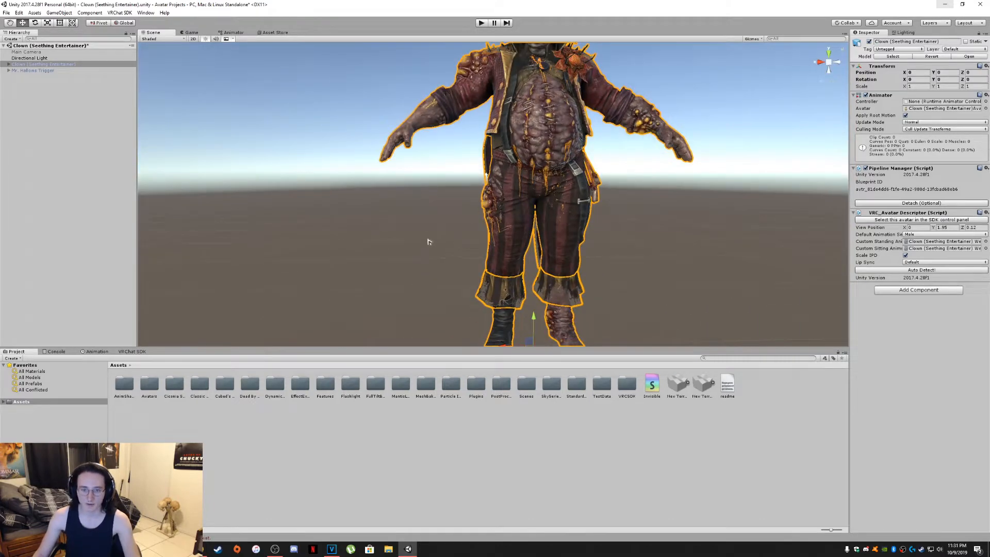
right_drag(422, 242, 441, 245)
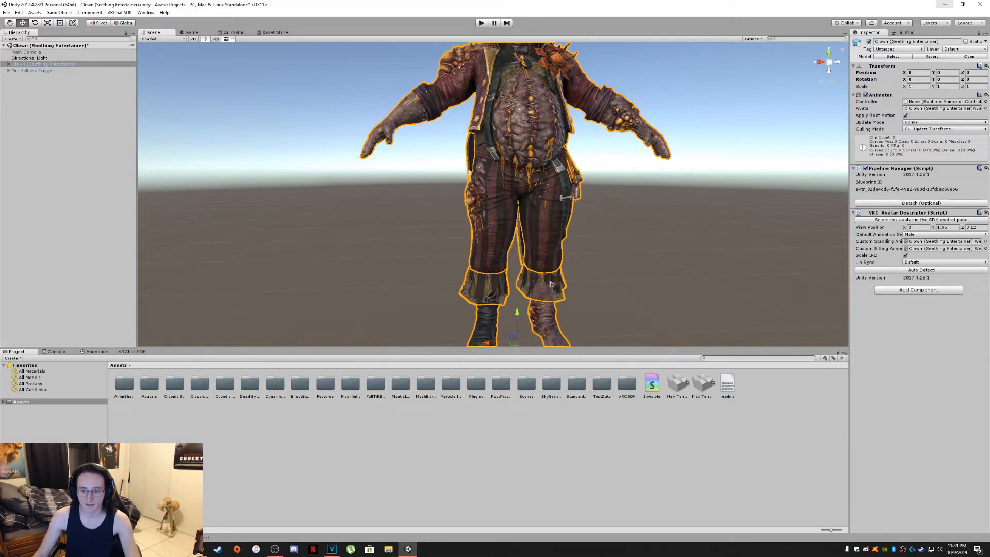
Inspect the torn coat tail hanging behind the clown avatar's leg in side view
right_drag(444, 247, 522, 239)
middle_drag(465, 245, 546, 250)
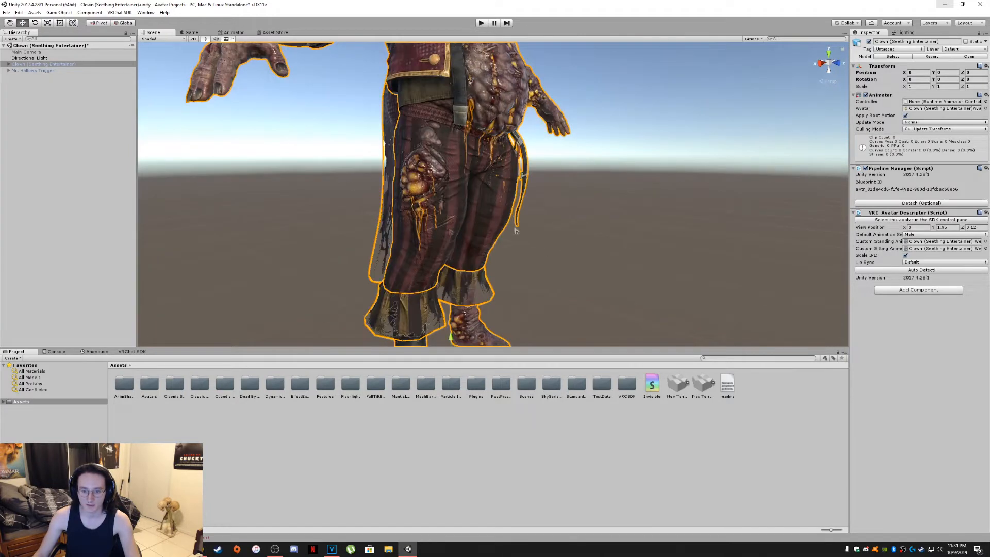
scroll(449, 231, up, 5)
alt+drag(449, 231, 570, 217)
scroll(572, 220, down, 3)
scroll(571, 218, down, 4)
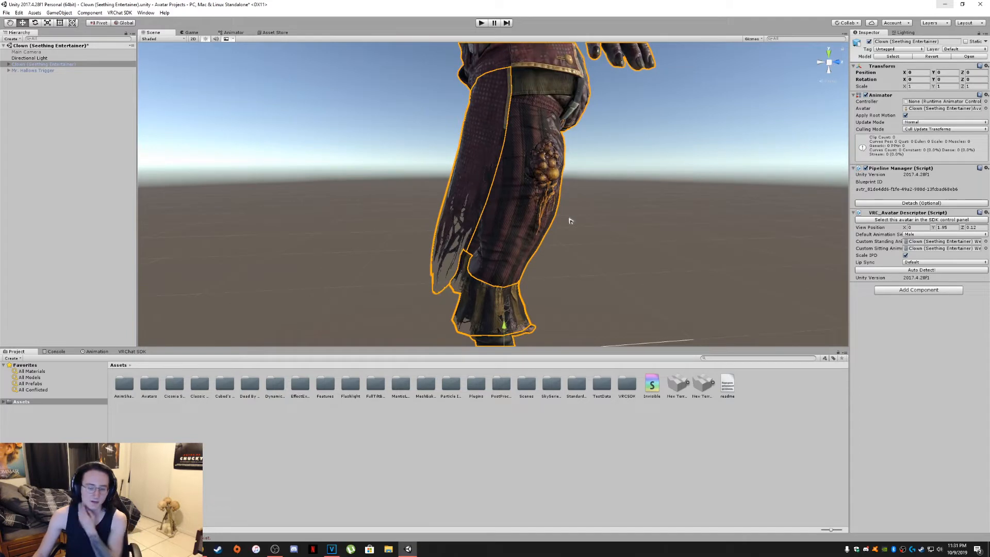
alt+drag(552, 218, 549, 225)
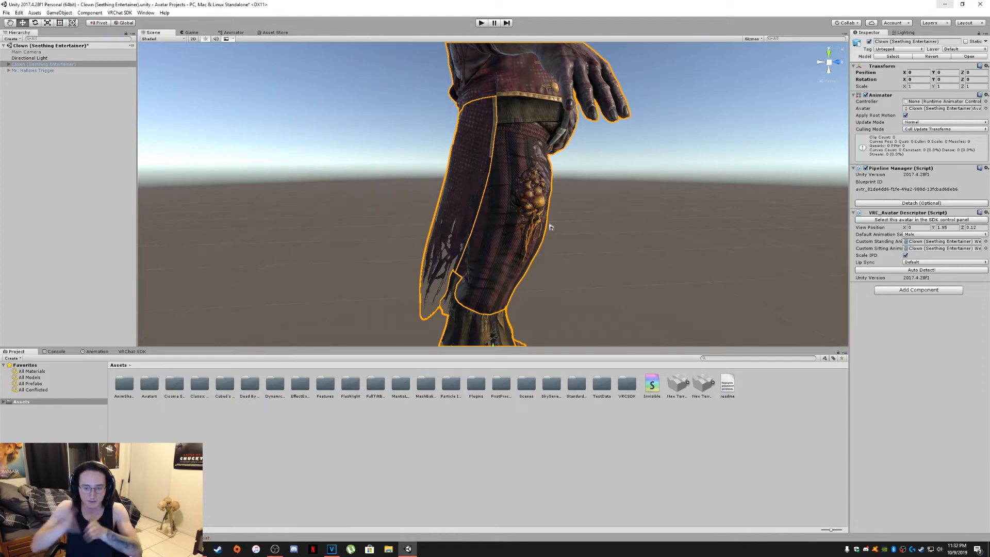
alt+drag(550, 227, 536, 223)
Expand the clown avatar in the hierarchy, collapse its armature, and select the Cloth mesh
click(8, 64)
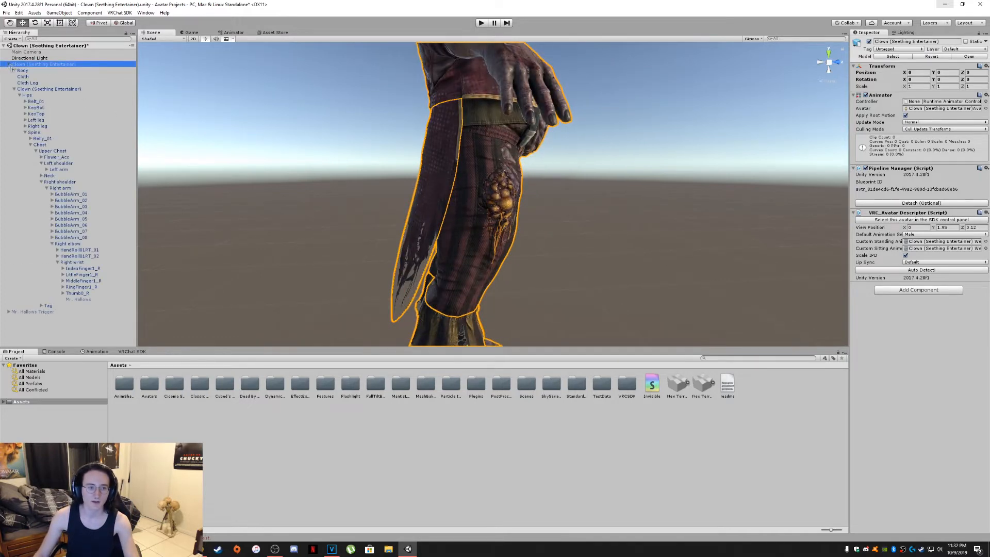
click(14, 89)
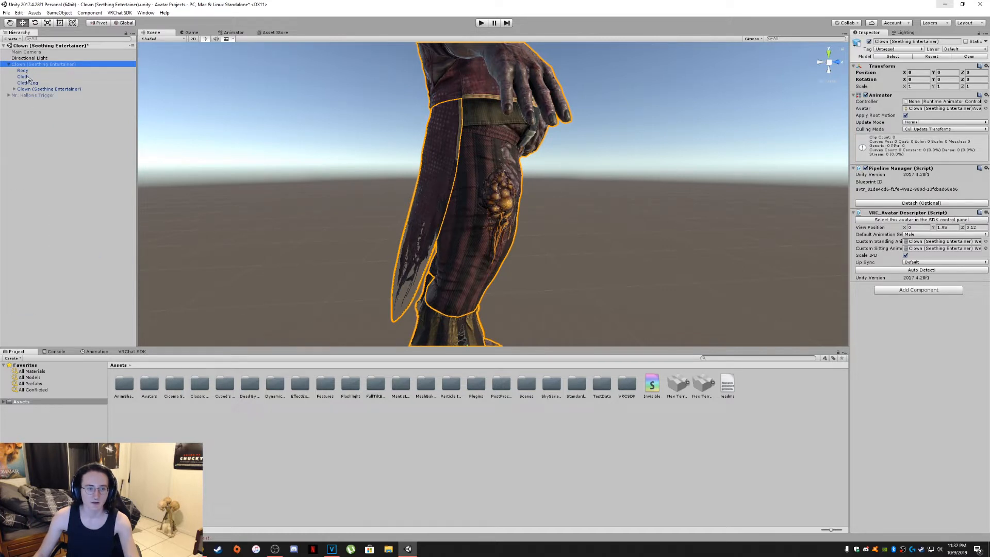
click(28, 77)
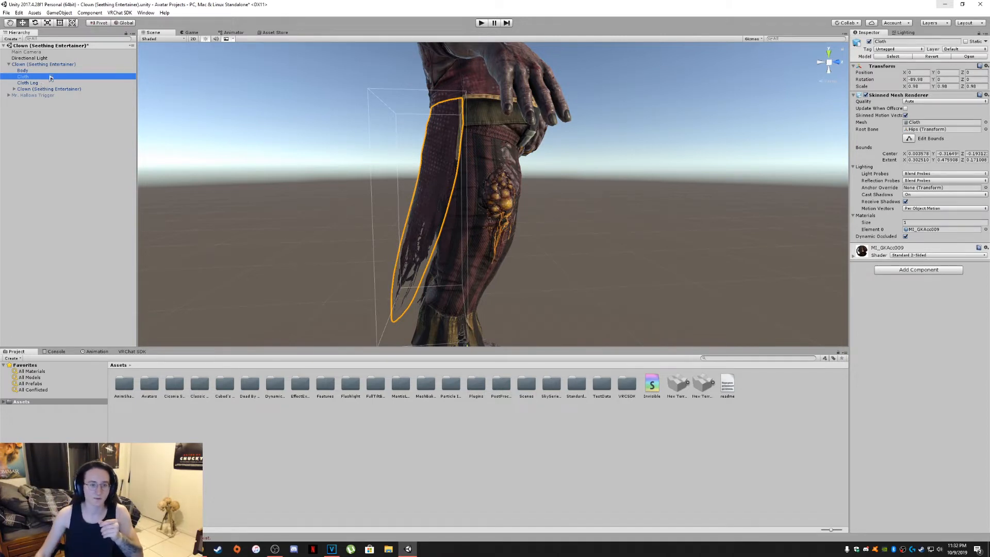
click(38, 83)
click(32, 78)
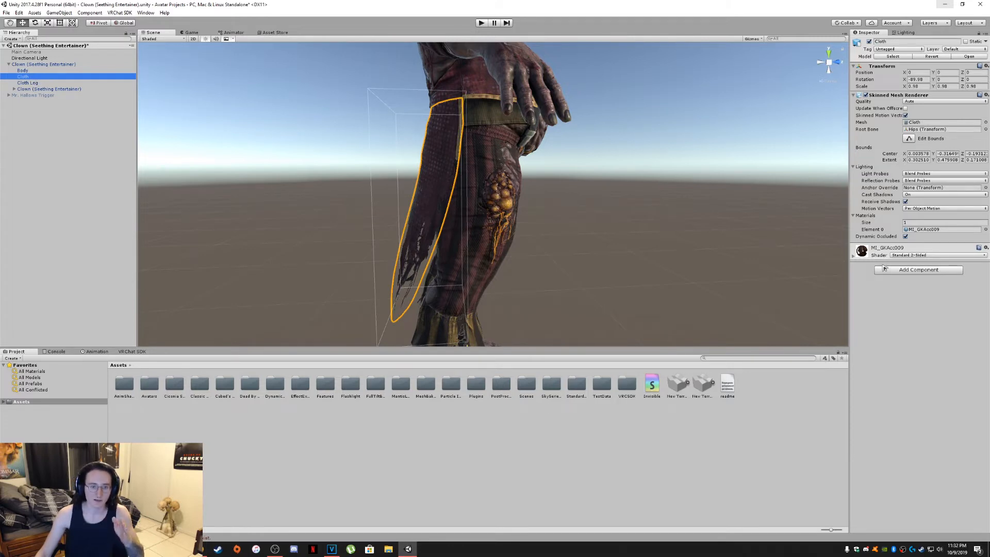
Compare which parts of the avatar belong to the Cloth mesh and which to the Cloth Leg mesh
scroll(548, 221, down, 3)
right_drag(548, 222, 512, 225)
middle_drag(512, 225, 458, 231)
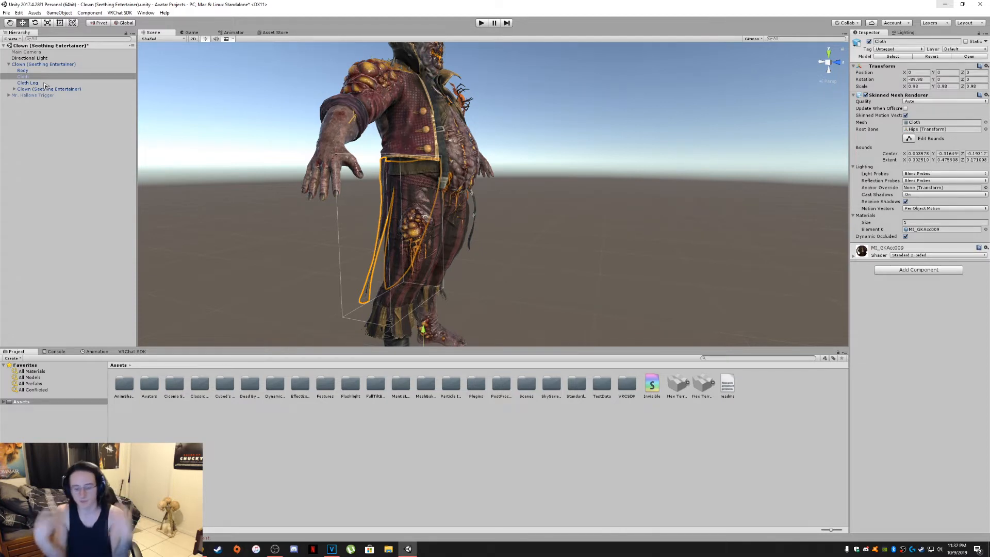
click(29, 82)
right_drag(228, 122, 278, 114)
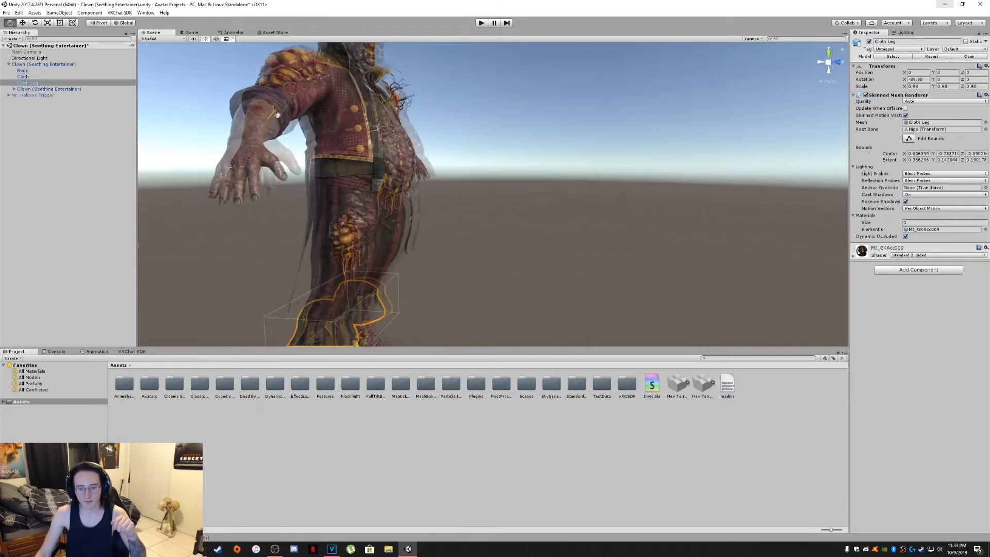
middle_drag(278, 114, 304, 118)
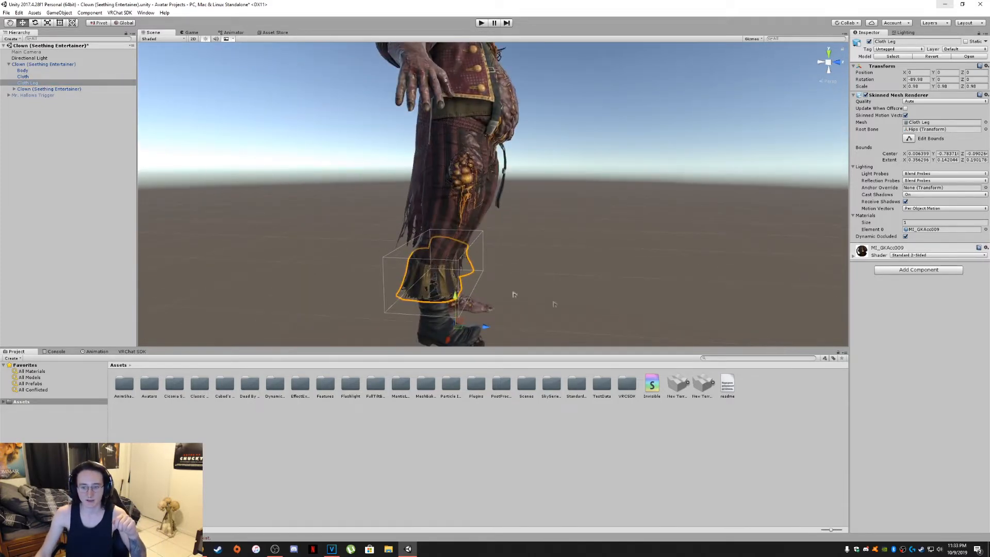
right_drag(531, 219, 493, 224)
middle_drag(493, 223, 490, 231)
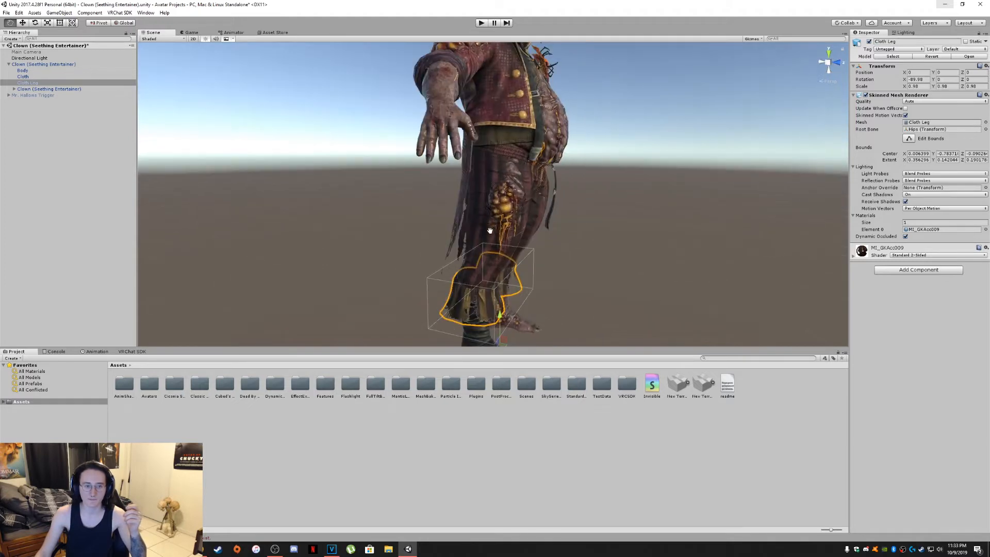
drag(28, 83, 34, 77)
click(33, 76)
right_drag(361, 177, 429, 177)
middle_drag(429, 177, 476, 175)
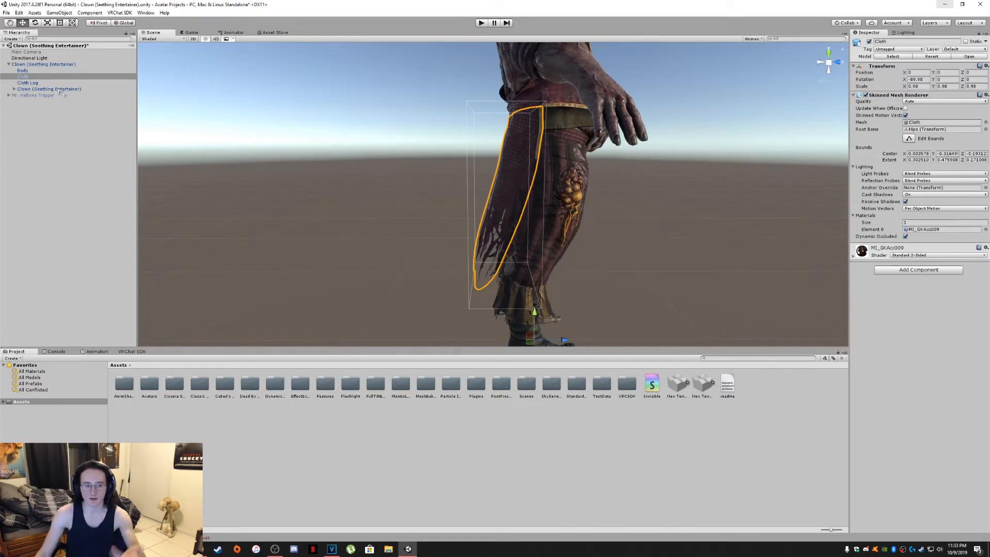
click(28, 82)
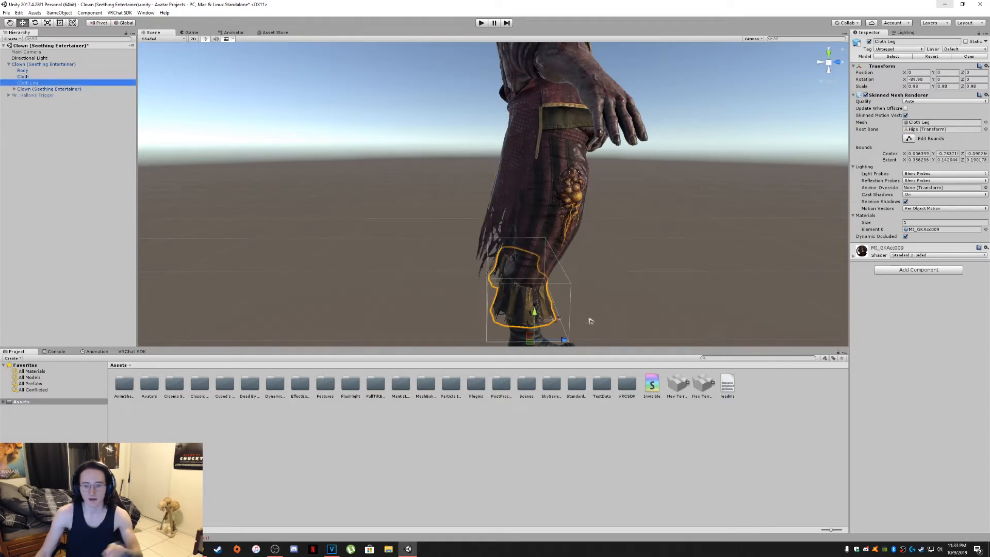
Add a Cloth component to the Cloth mesh
click(49, 76)
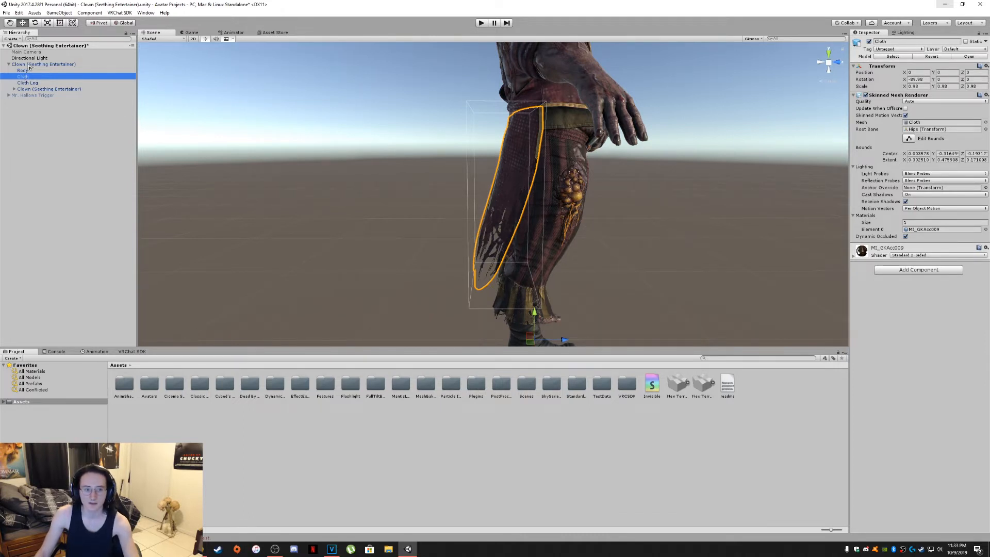
click(928, 270)
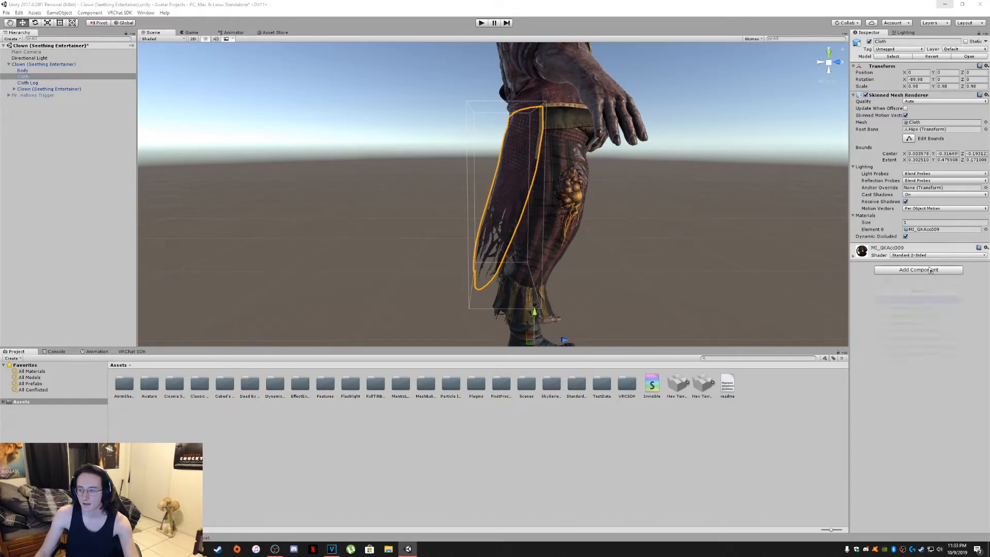
text(cloth)
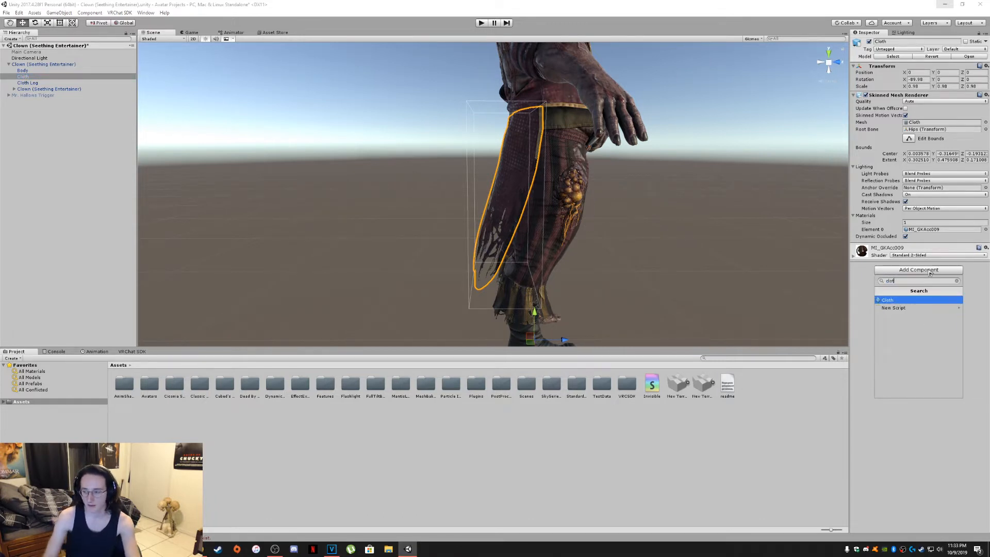
click(910, 299)
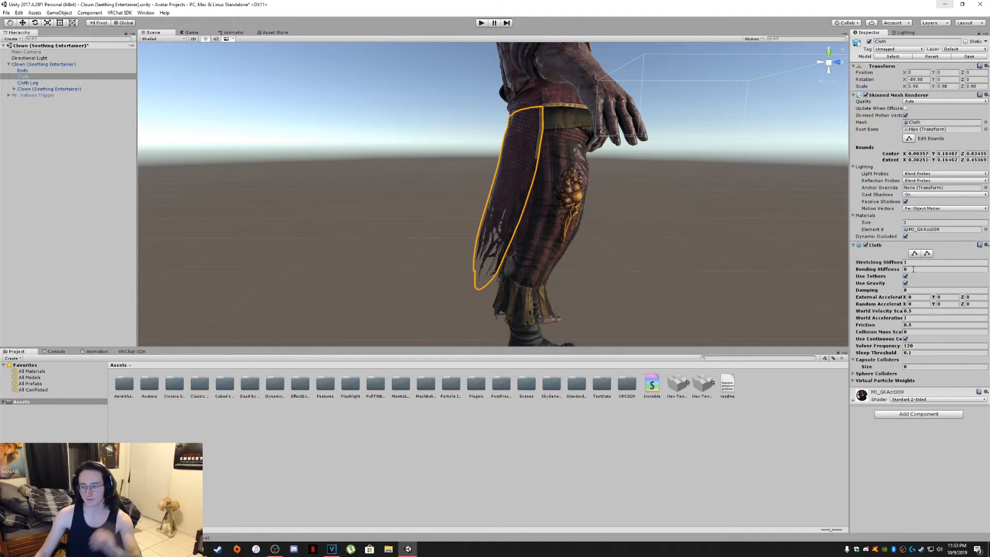
Set the Cloth component's bending stiffness to 1, world acceleration scale to 0.1 and damping to 0.2
click(913, 269)
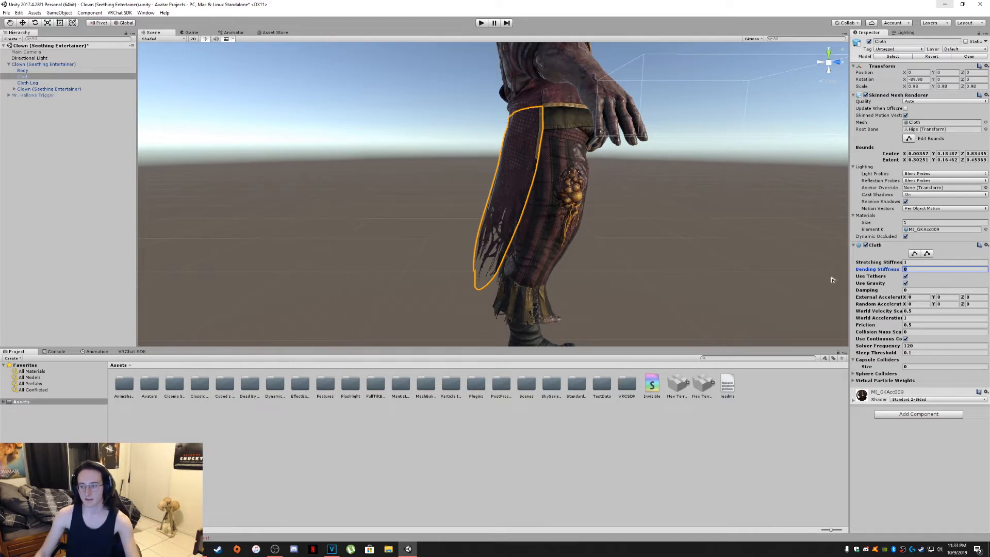
text(1)
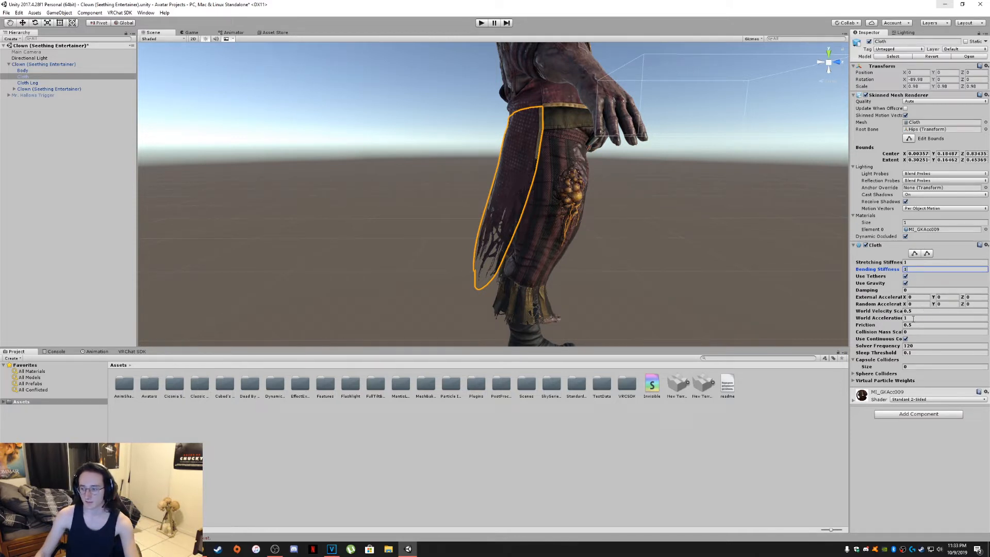
drag(914, 318, 894, 316)
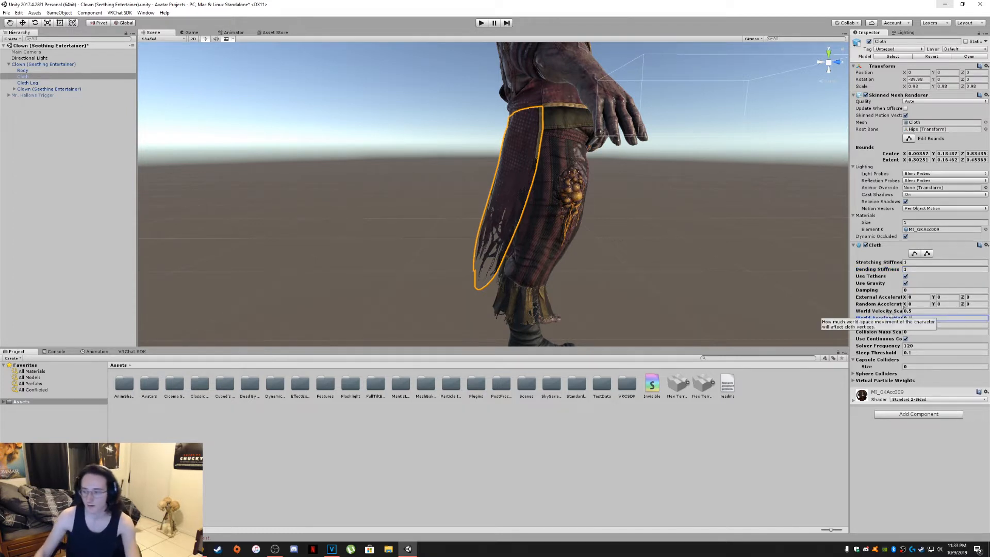
click(898, 292)
text(0.2)
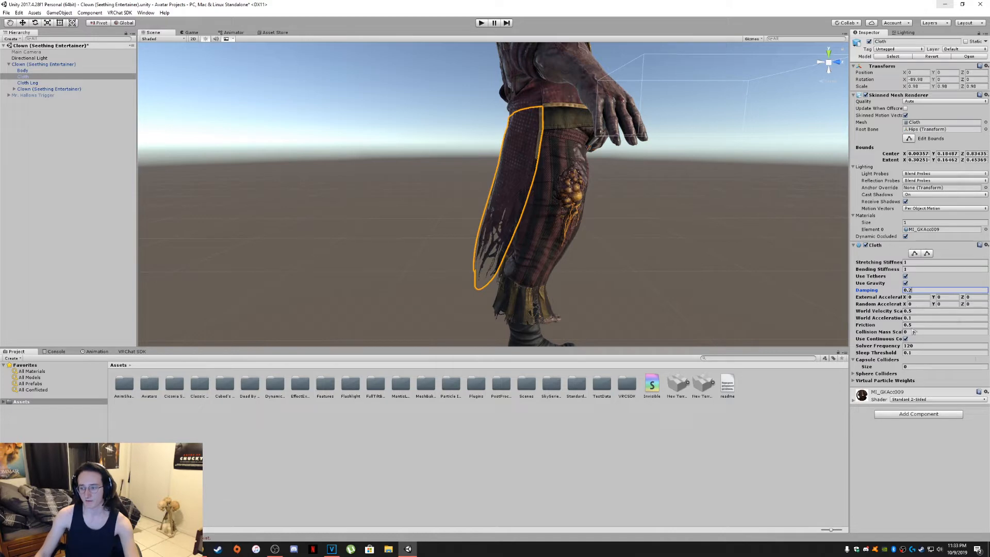
alt+drag(724, 247, 624, 246)
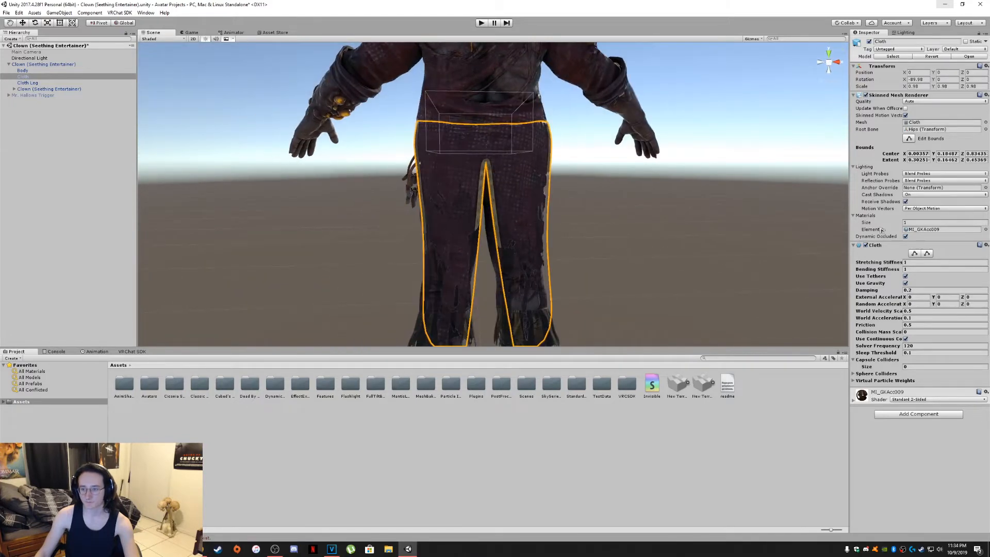
click(913, 254)
alt+drag(740, 214, 388, 211)
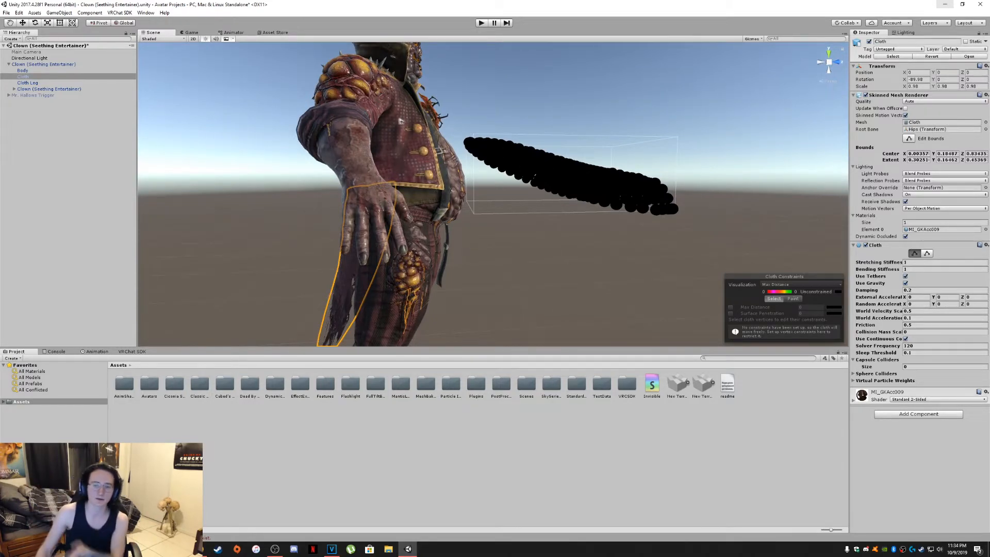
click(38, 84)
click(25, 76)
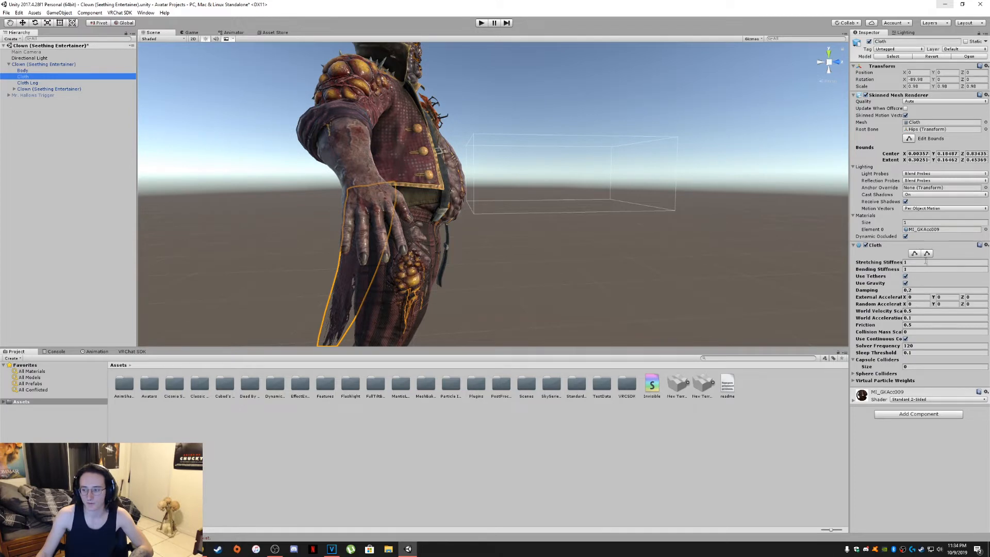
Start editing the Cloth mesh's constraints and examine the cloth vertices on the coat tail from behind
click(916, 253)
alt+drag(534, 268, 623, 258)
alt+drag(521, 164, 613, 176)
alt+drag(524, 196, 534, 191)
middle_drag(505, 192, 498, 192)
scroll(503, 207, down, 2)
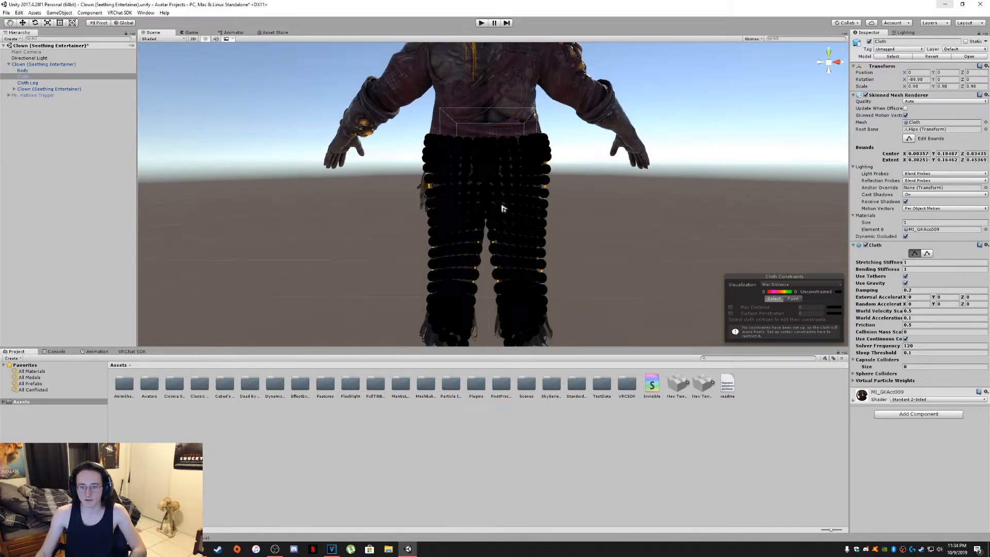
scroll(503, 208, down, 2)
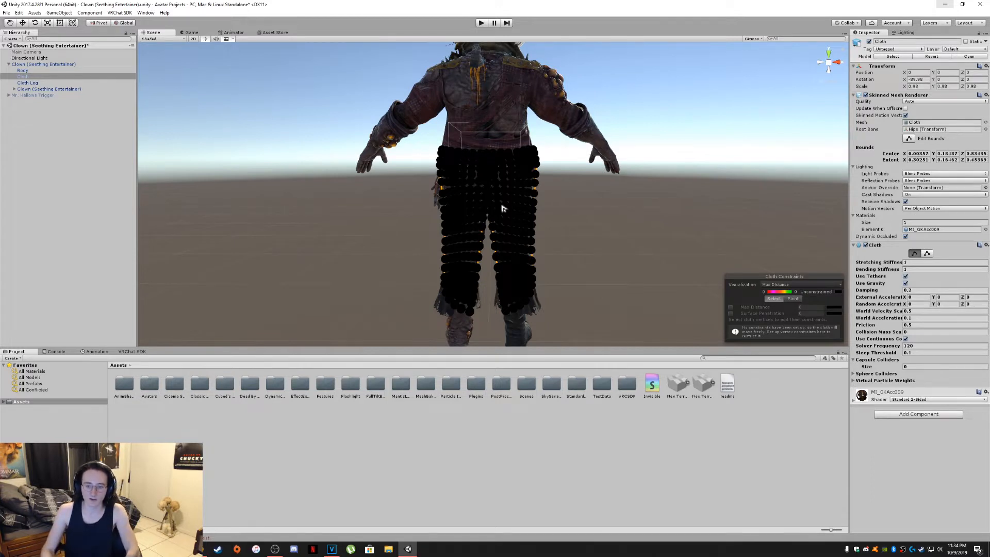
alt+drag(511, 190, 614, 195)
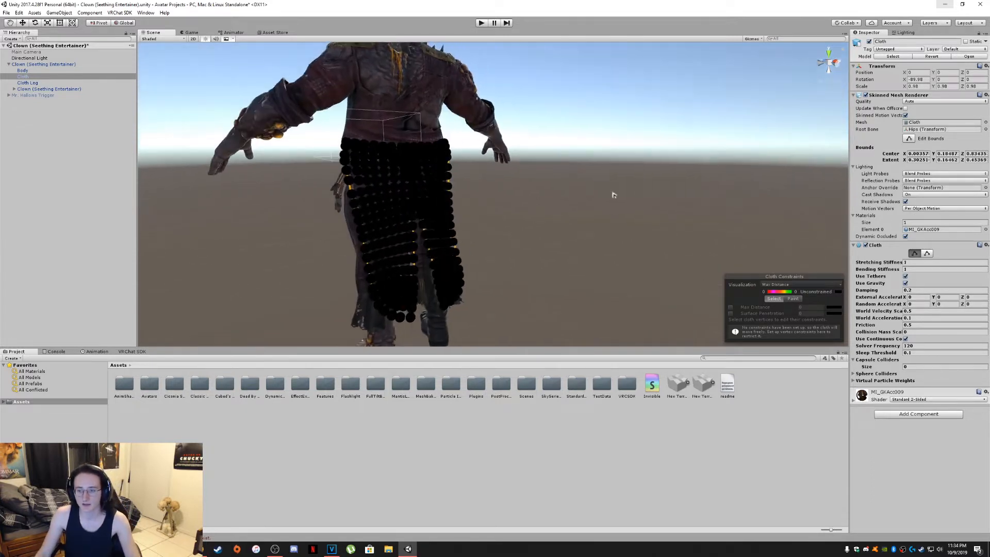
alt+drag(616, 295, 515, 202)
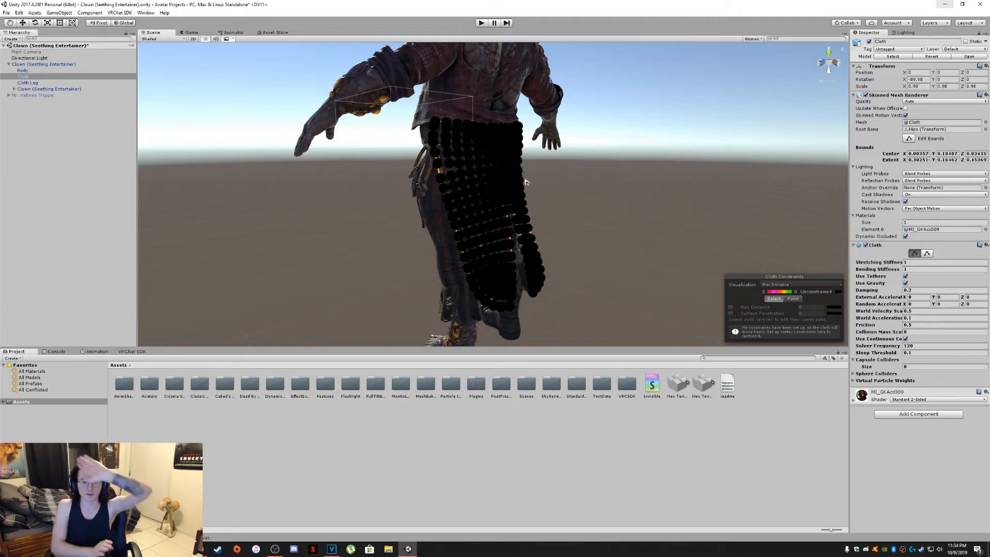
alt+drag(525, 182, 431, 189)
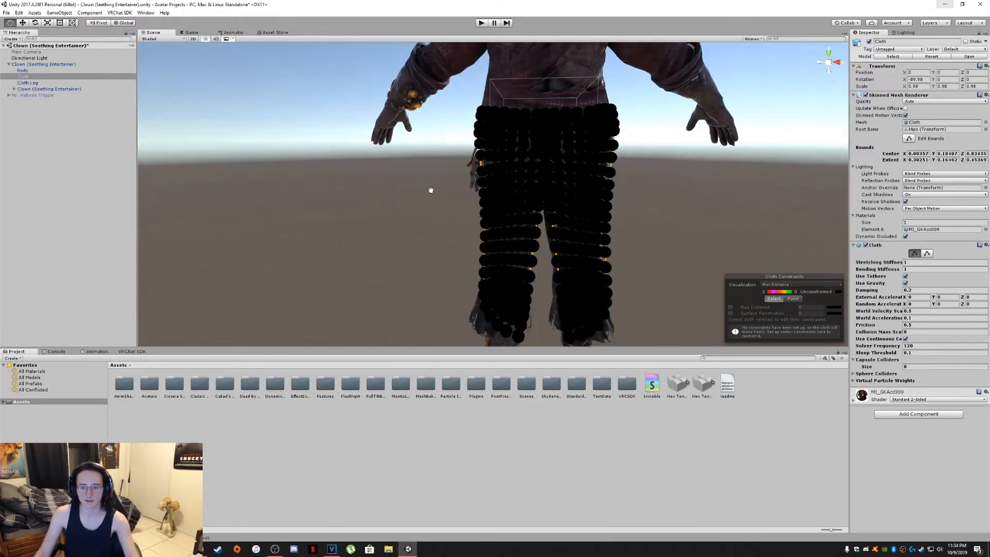
Check the constraint visualization options, keep Max Distance, and switch the cloth constraints tool to Paint mode
click(793, 285)
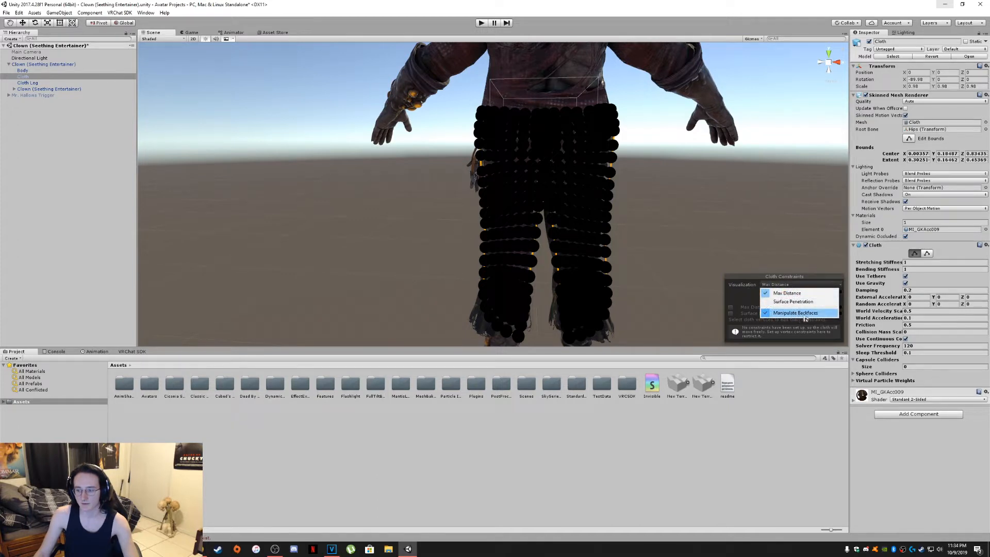
click(737, 295)
click(793, 299)
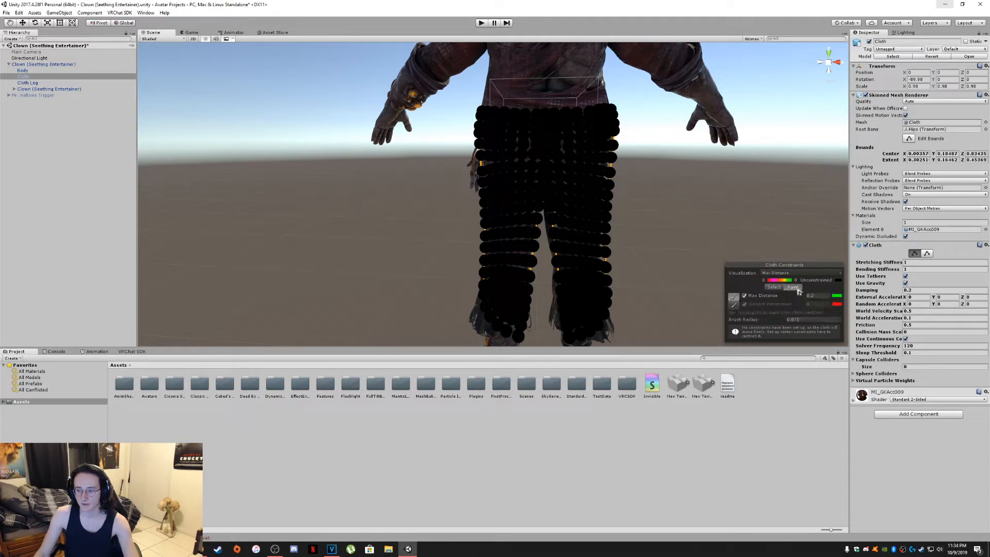
In Select mode, select the upper rows of coat tail vertices, enable Max Distance at 0 for them, and finish editing the constraints
click(779, 288)
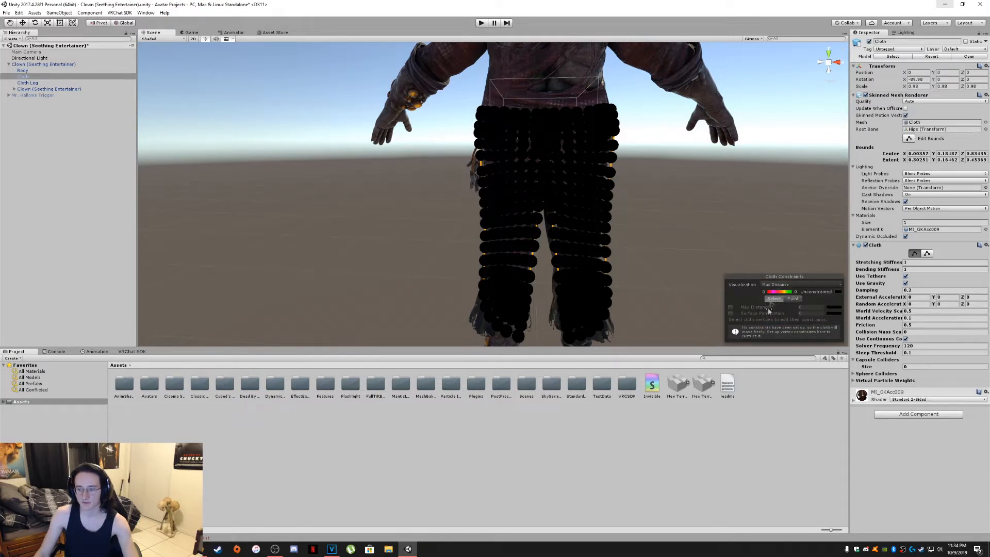
drag(448, 97, 647, 153)
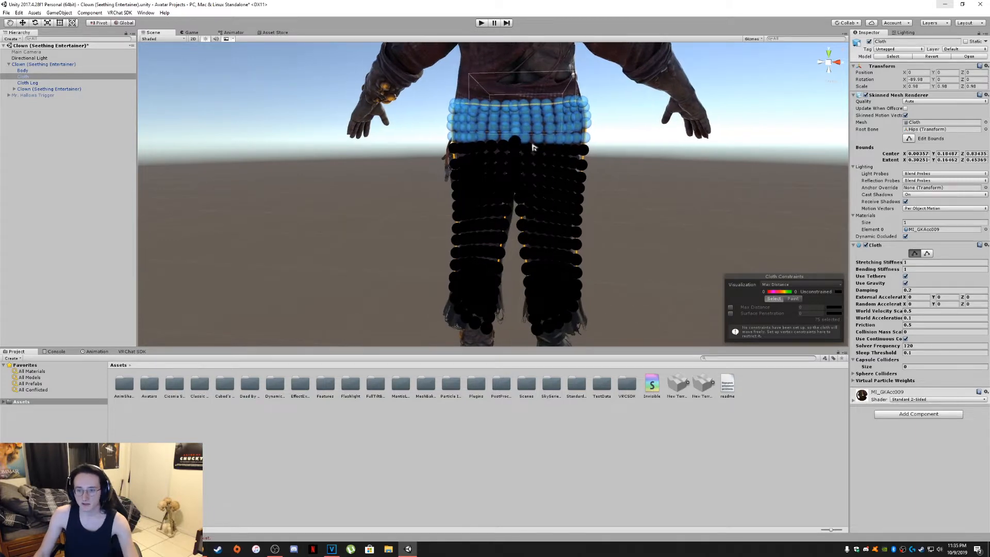
scroll(534, 148, up, 3)
scroll(534, 149, down, 3)
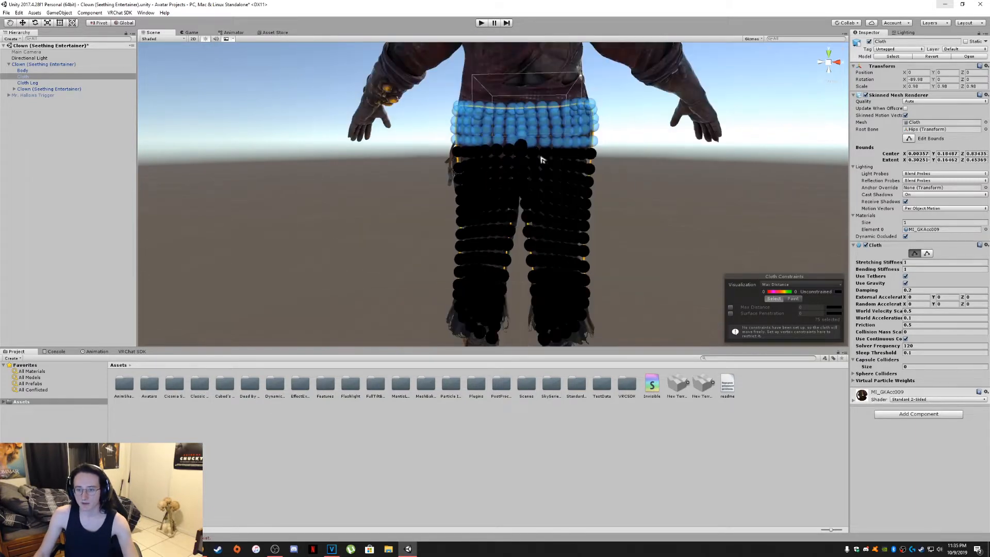
scroll(542, 159, down, 2)
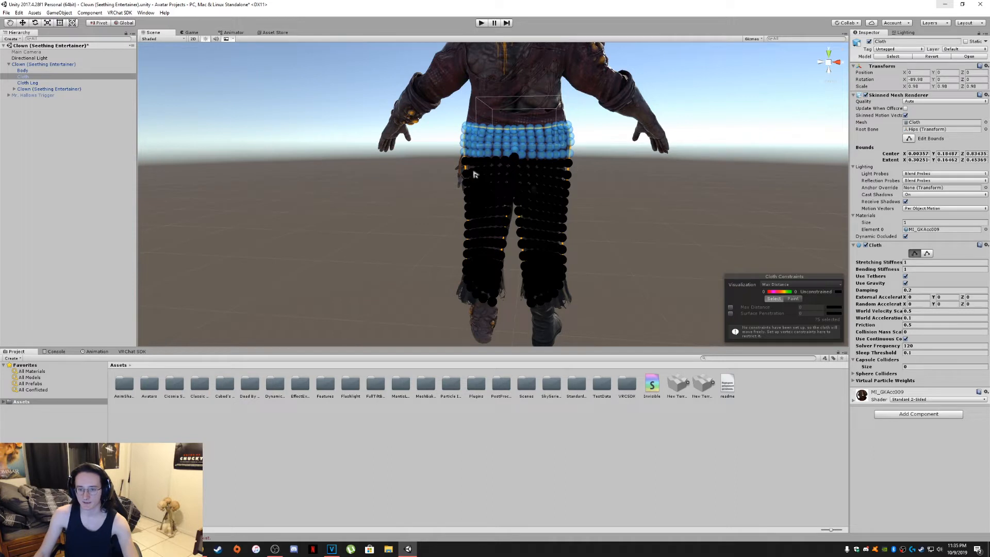
click(730, 307)
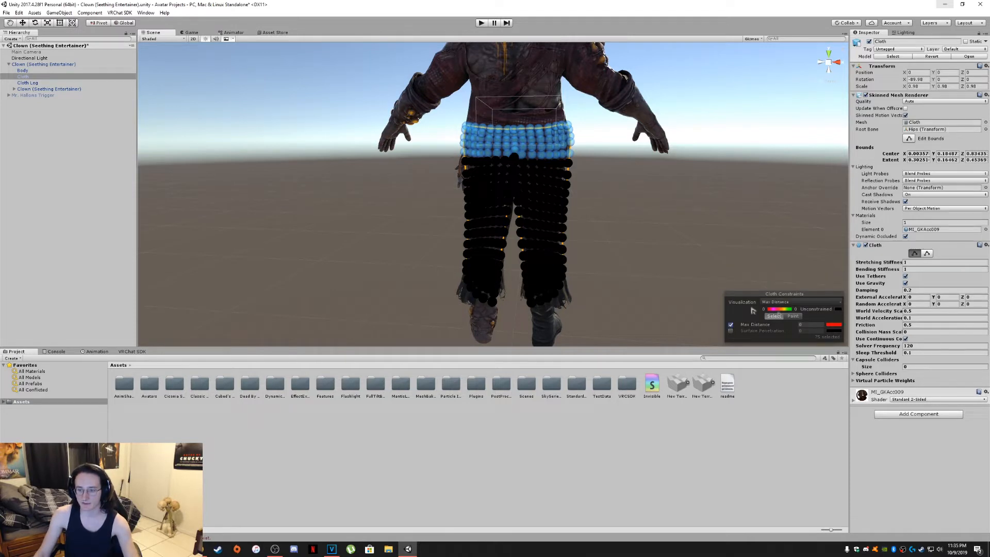
click(919, 254)
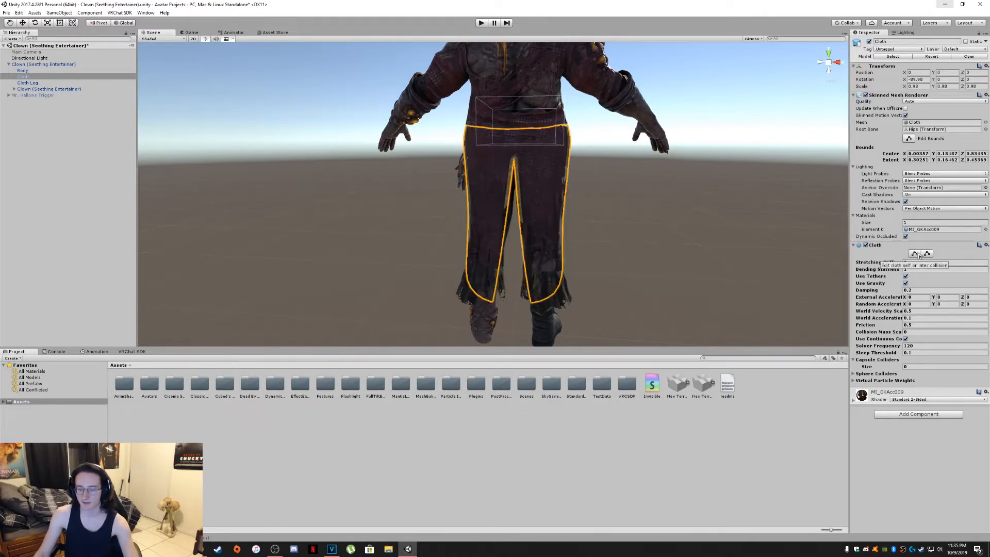
Run the scene in play mode and enable the Main Camera to view the clown in the Game view
click(481, 23)
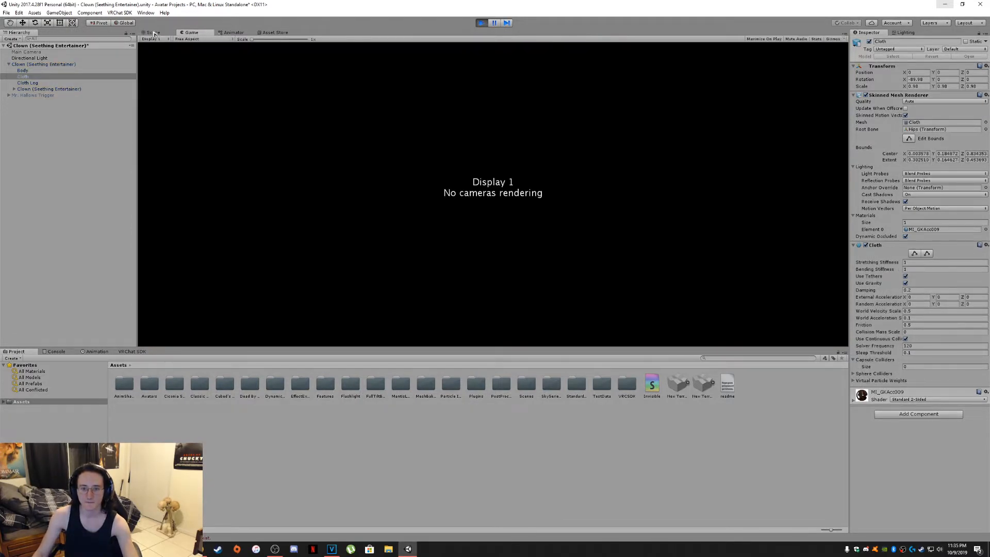
click(153, 33)
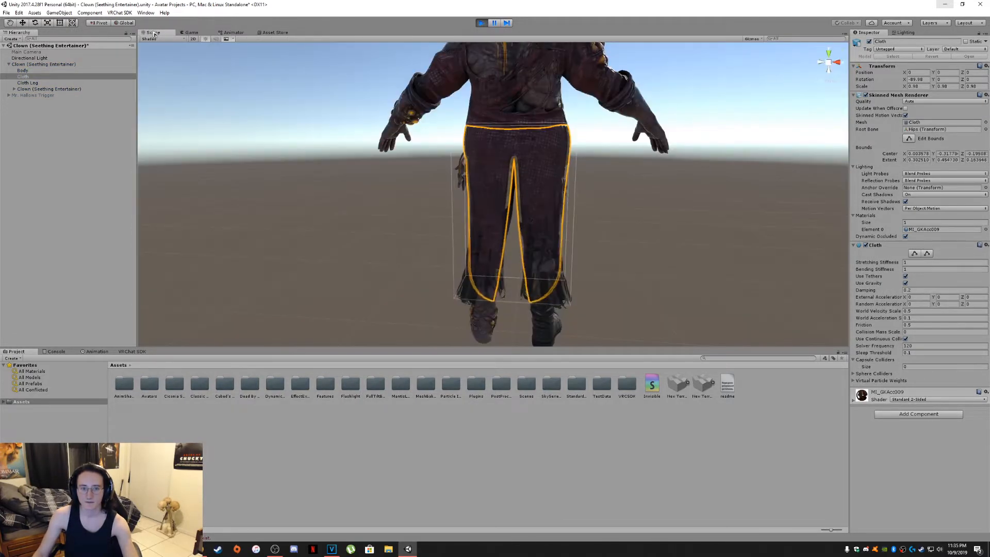
click(191, 32)
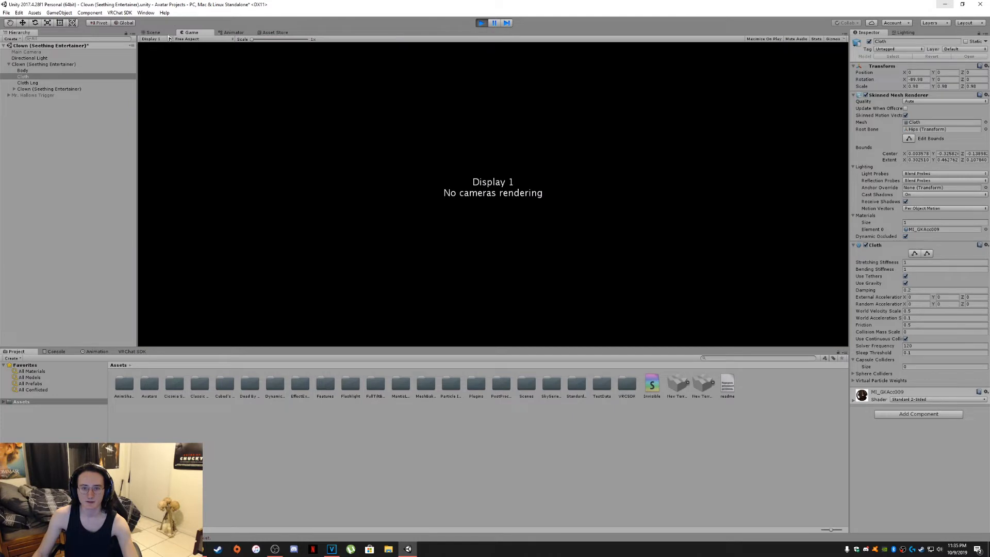
click(153, 33)
click(42, 46)
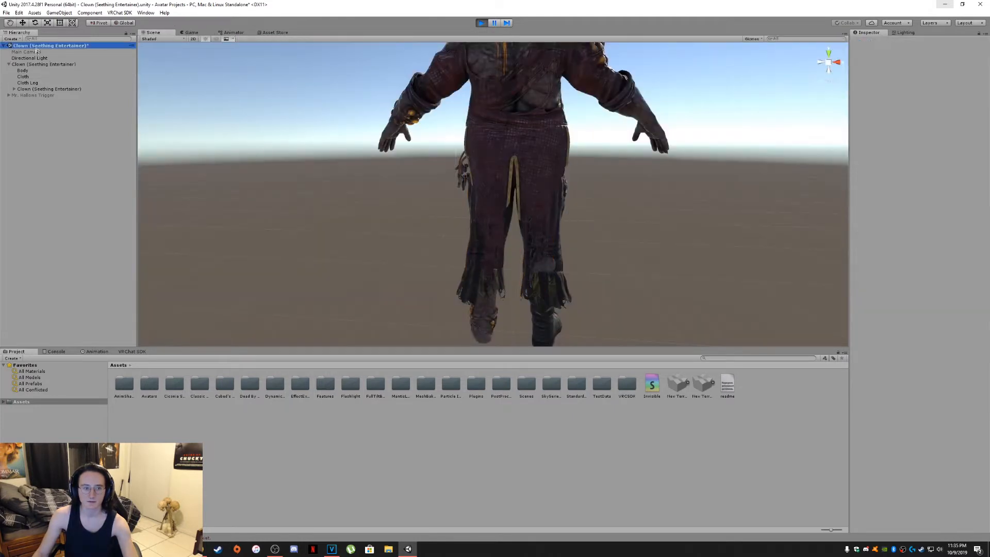
click(30, 51)
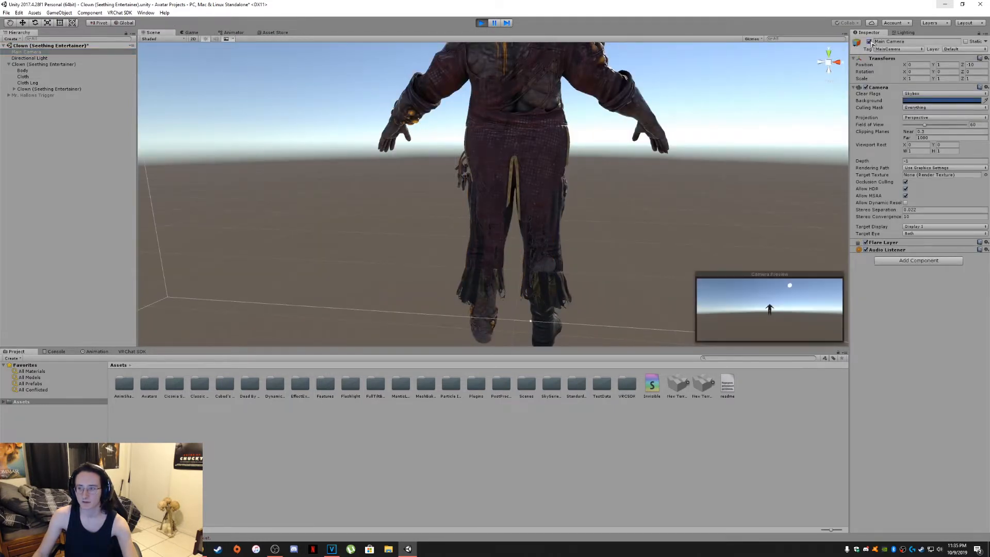
right_drag(594, 175, 610, 170)
click(190, 32)
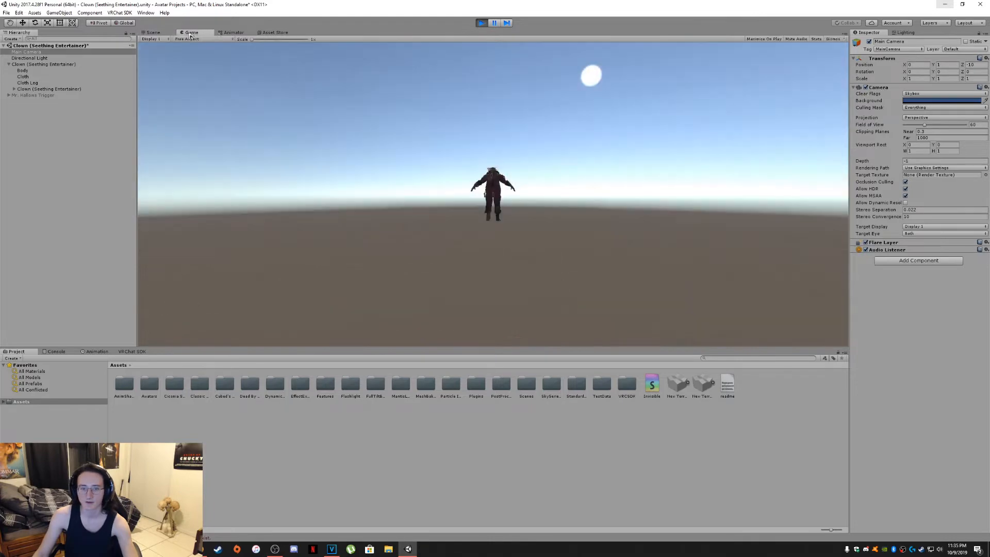
Examine the simulated coat tail on the running avatar from behind and from the side in the Scene view
click(154, 32)
right_drag(257, 130, 612, 179)
click(612, 179)
alt+drag(597, 196, 648, 199)
middle_drag(647, 199, 541, 214)
alt+drag(541, 215, 581, 204)
scroll(581, 203, up, 3)
mouse_move(581, 203)
middle_down()
mouse_move(570, 203)
mouse_move(583, 205)
middle_up()
scroll(583, 206, down, 3)
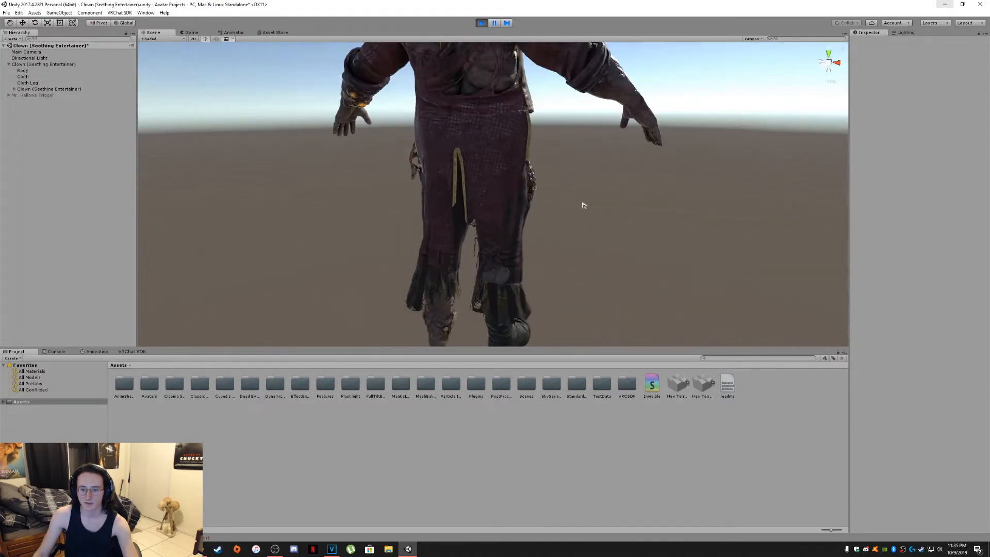
Test the cloth by moving the whole clown avatar sideways to about X 0.754, and exit play mode
click(32, 66)
click(22, 23)
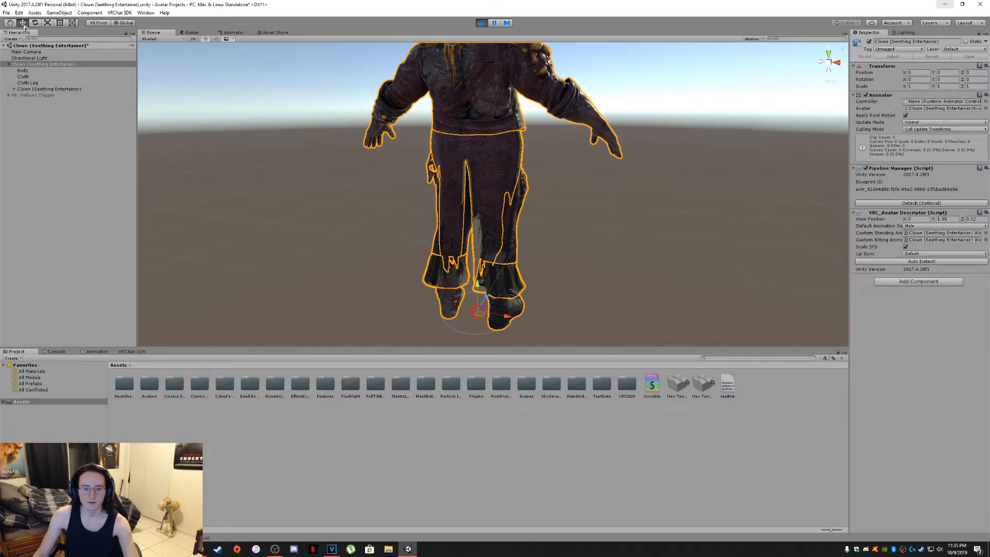
scroll(404, 234, down, 2)
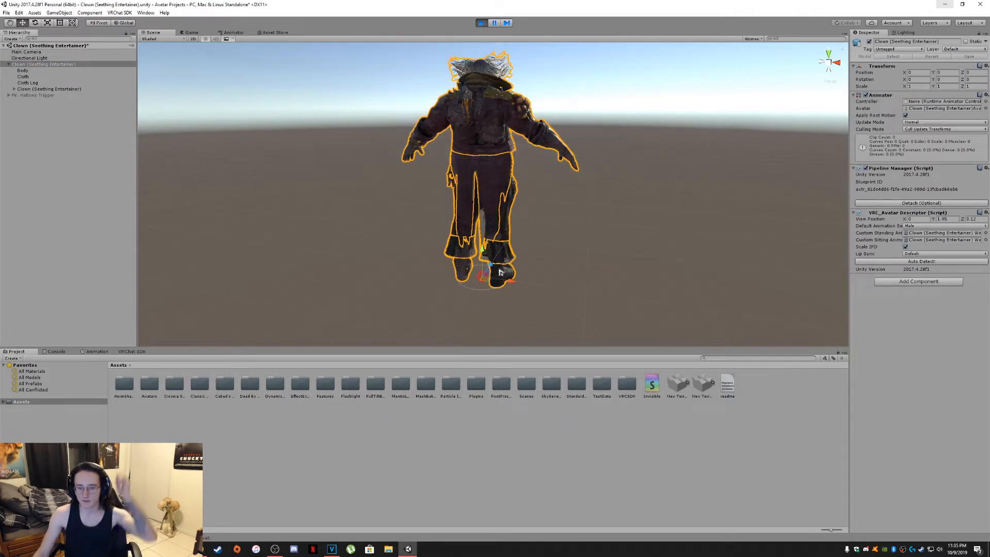
drag(511, 279, 583, 264)
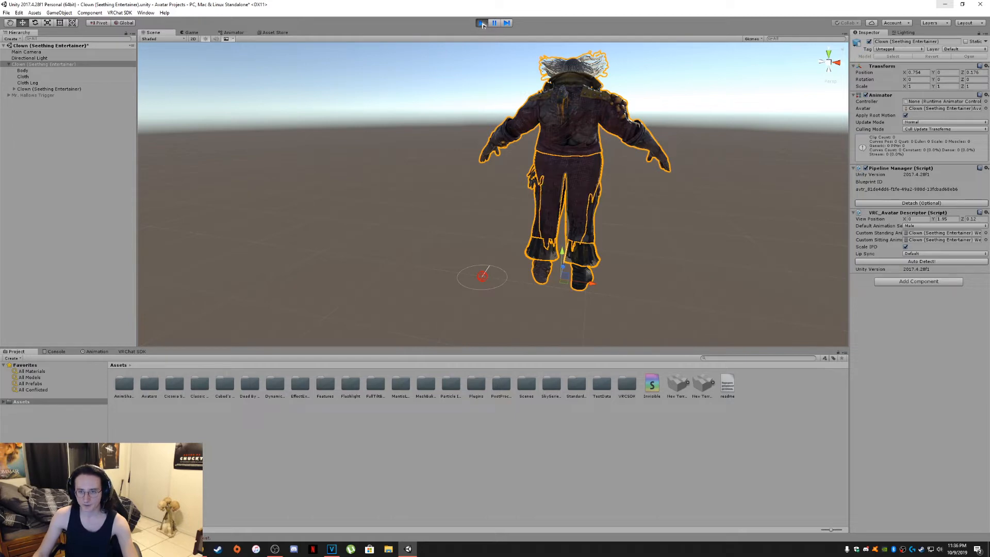
click(482, 24)
Expand the clown's armature to the Right leg bone under Hips and create an empty child object on that bone
right_drag(586, 165, 460, 157)
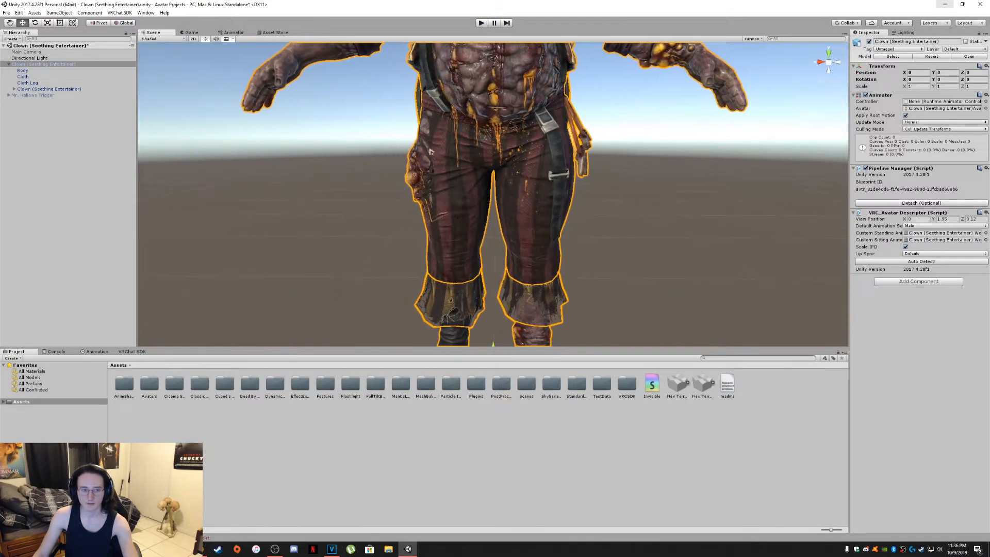
click(14, 89)
click(29, 134)
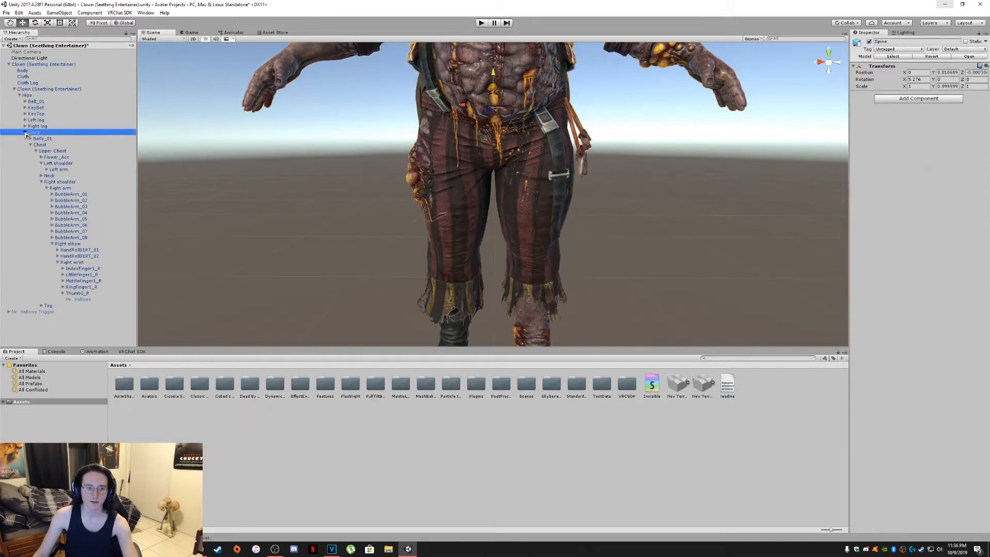
click(25, 132)
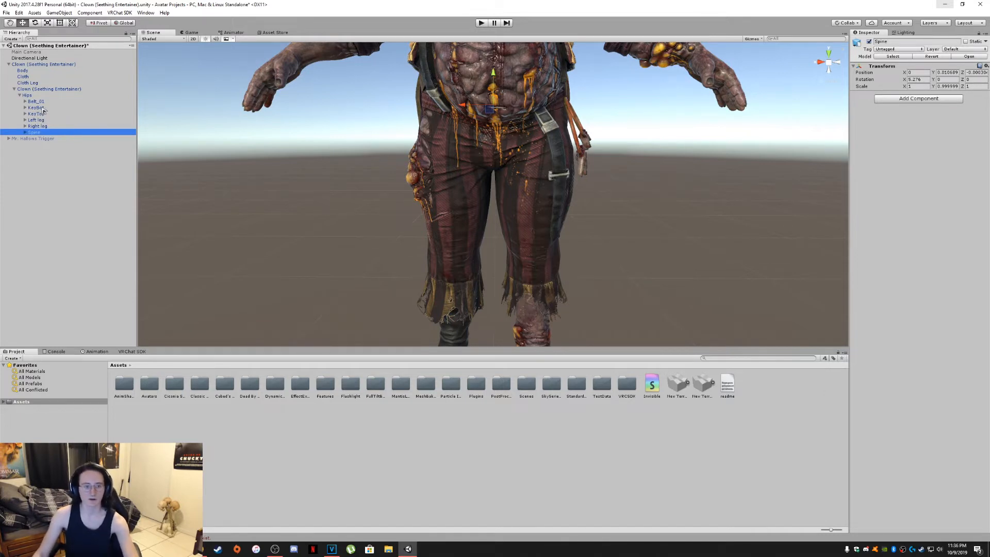
click(46, 127)
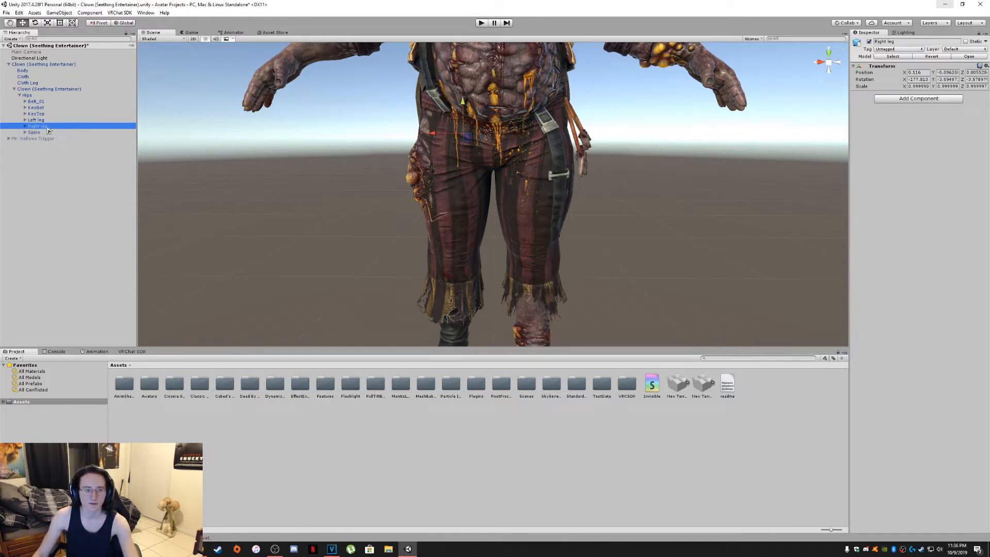
click(46, 121)
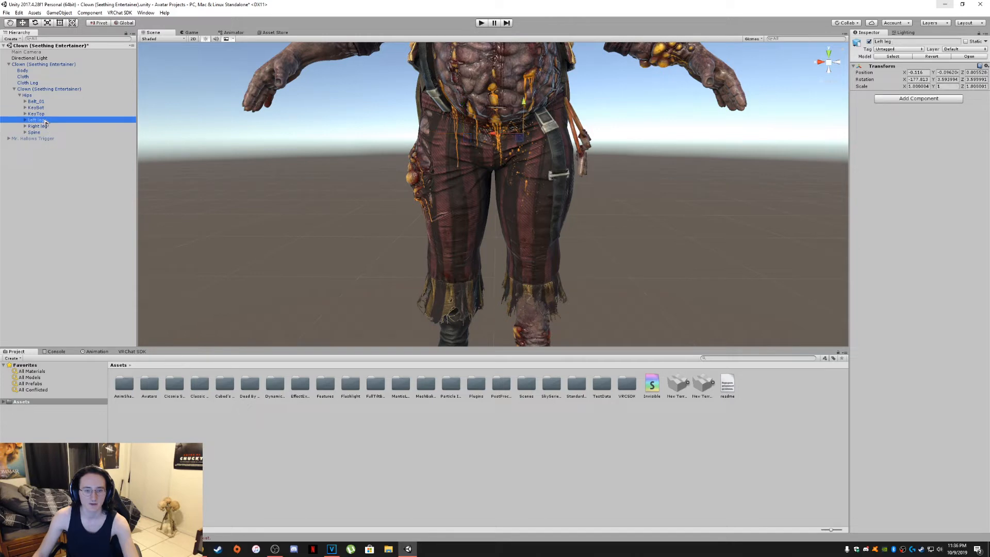
click(37, 129)
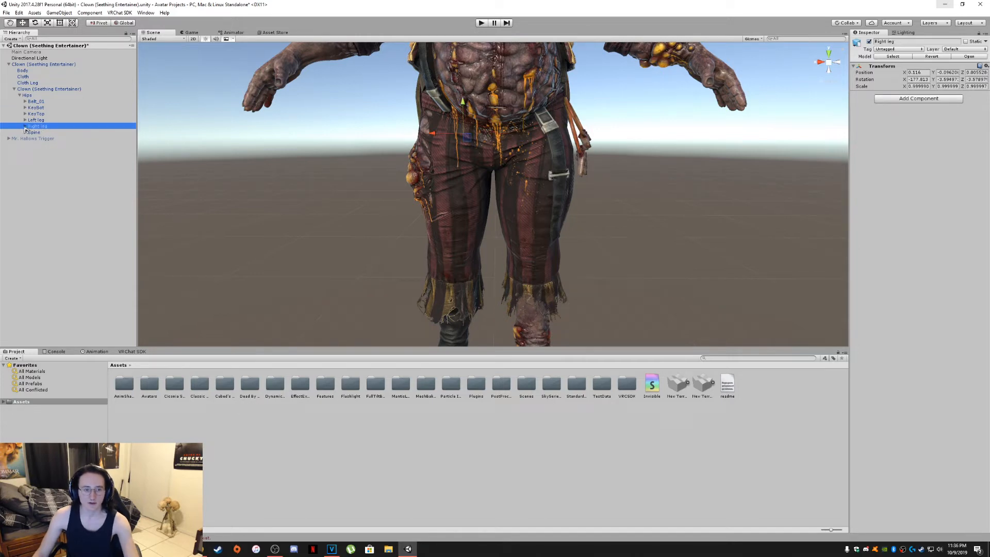
click(24, 126)
right_click(42, 128)
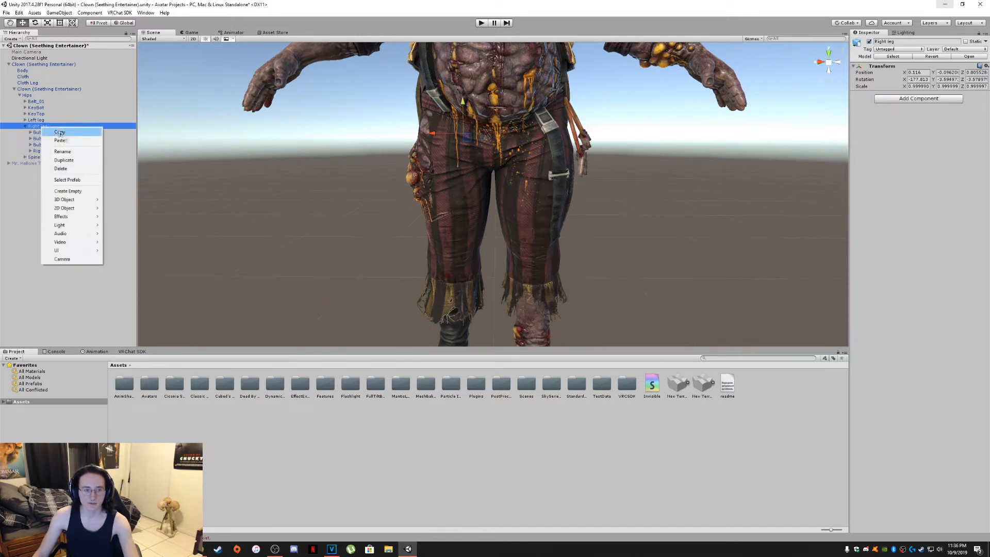
click(74, 191)
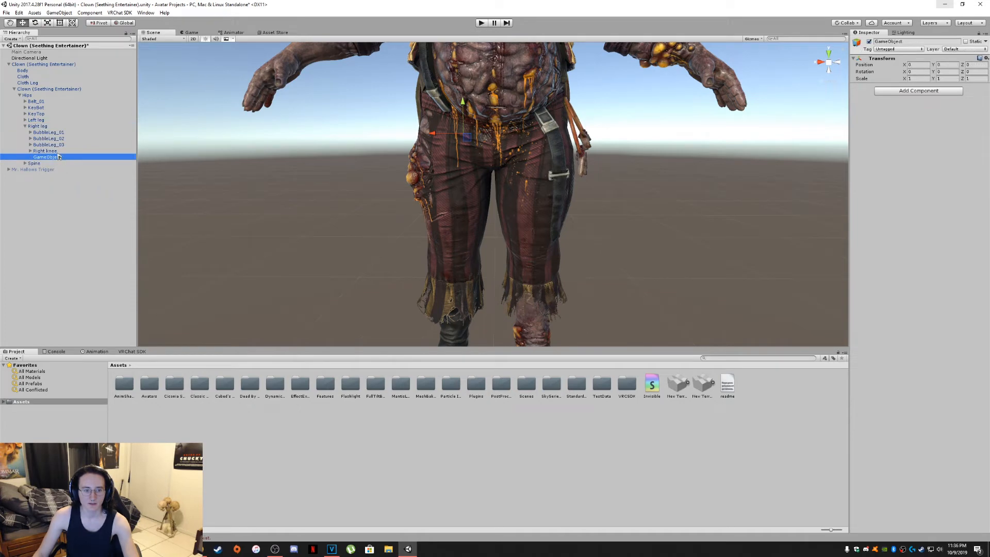
Add a Capsule Collider to the empty object under the Right leg bone
click(912, 92)
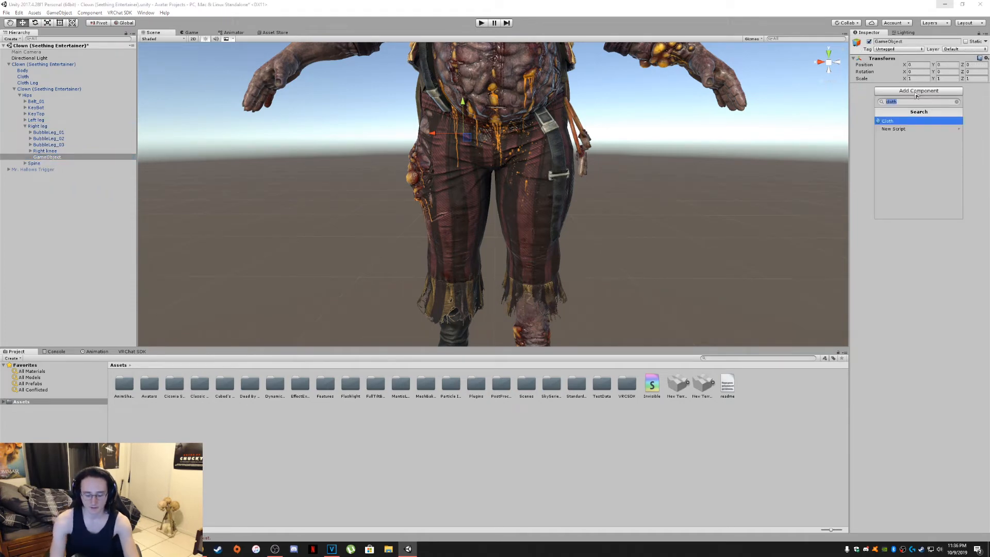
text(cap col)
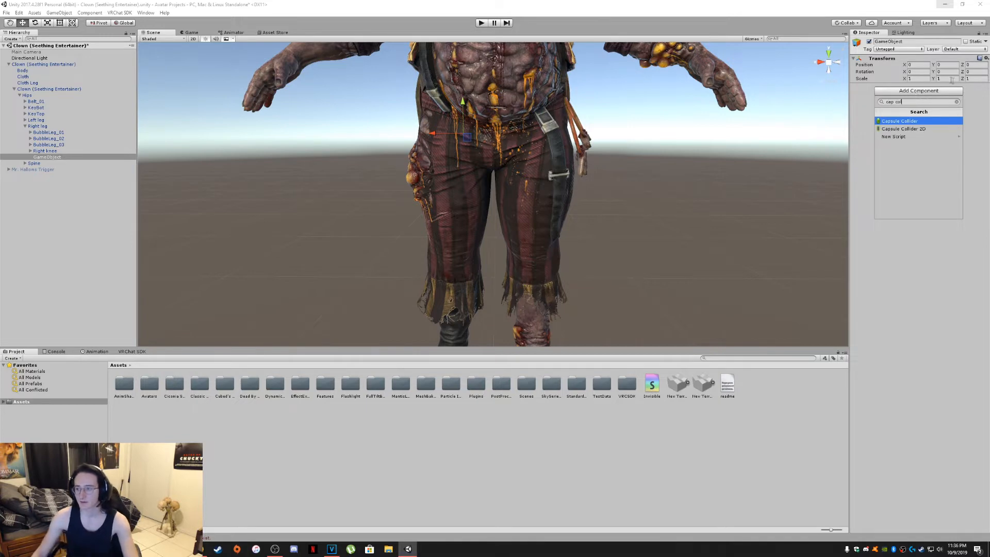
click(920, 121)
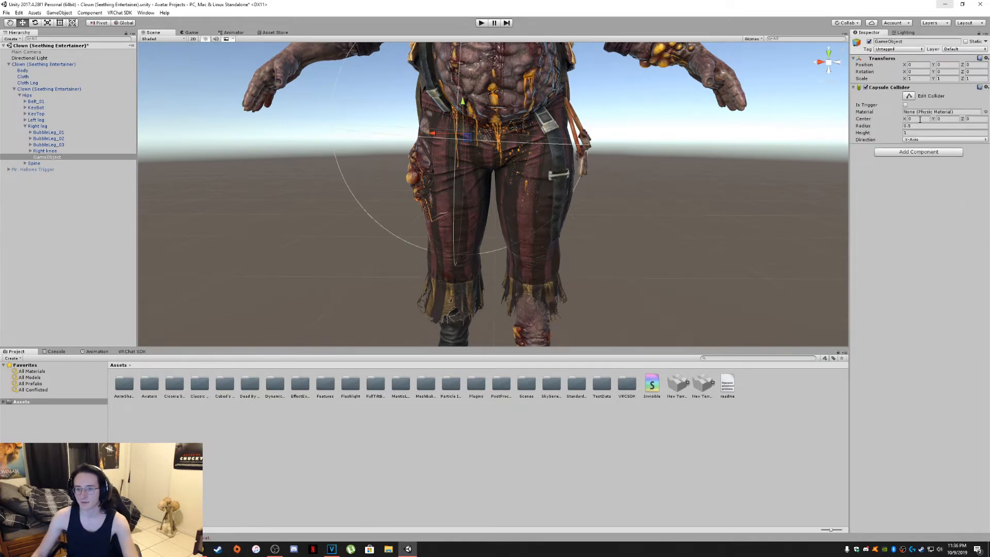
Start editing the capsule collider's shape and narrow it around the right thigh to a radius of about 0.085
alt+drag(508, 134, 625, 155)
middle_drag(625, 154, 656, 192)
scroll(677, 194, down, 3)
click(909, 95)
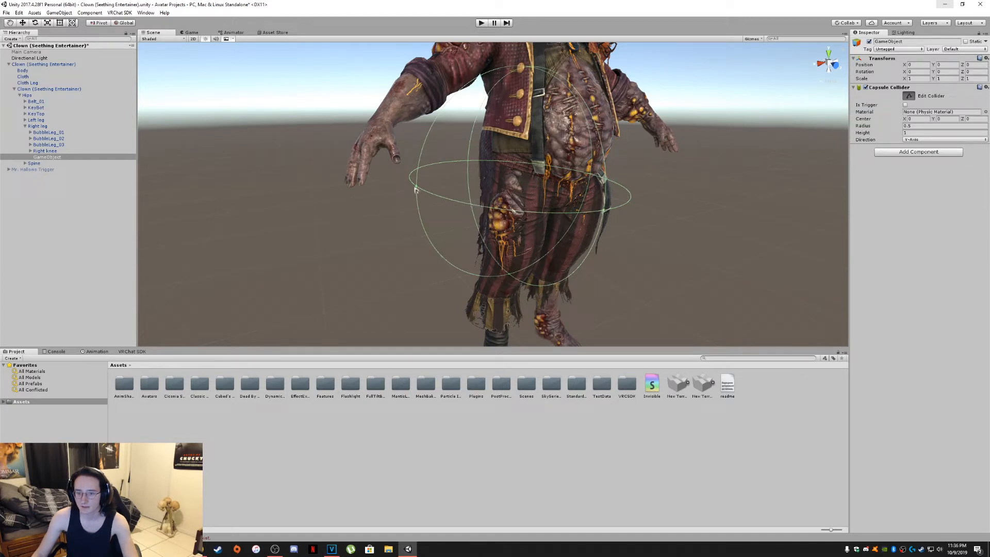
drag(605, 211, 585, 189)
alt+drag(730, 188, 469, 140)
drag(415, 127, 358, 155)
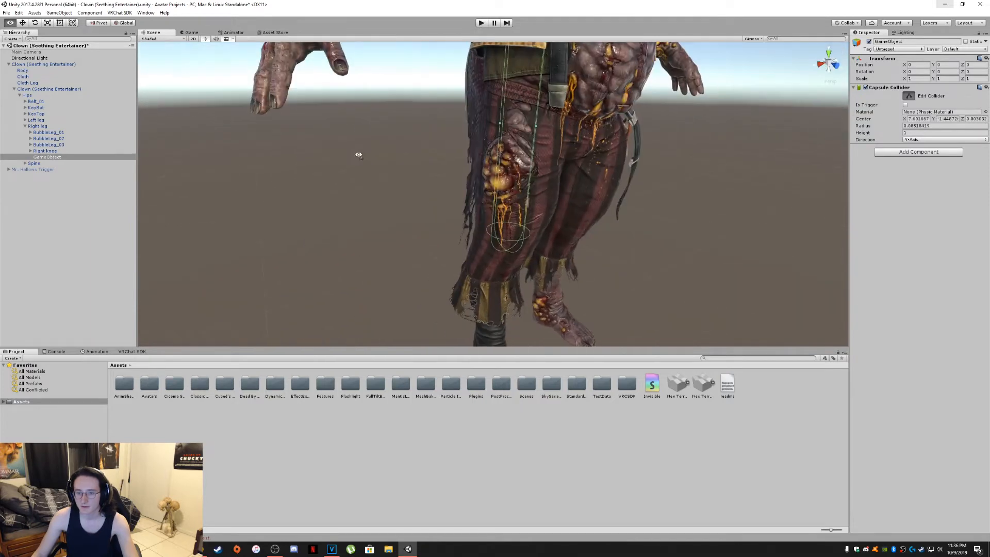
Fit the capsule to the right thigh from the front, with a radius of about 0.13 and height of about 0.38
drag(536, 130, 463, 148)
drag(467, 71, 466, 237)
middle_drag(466, 237, 468, 165)
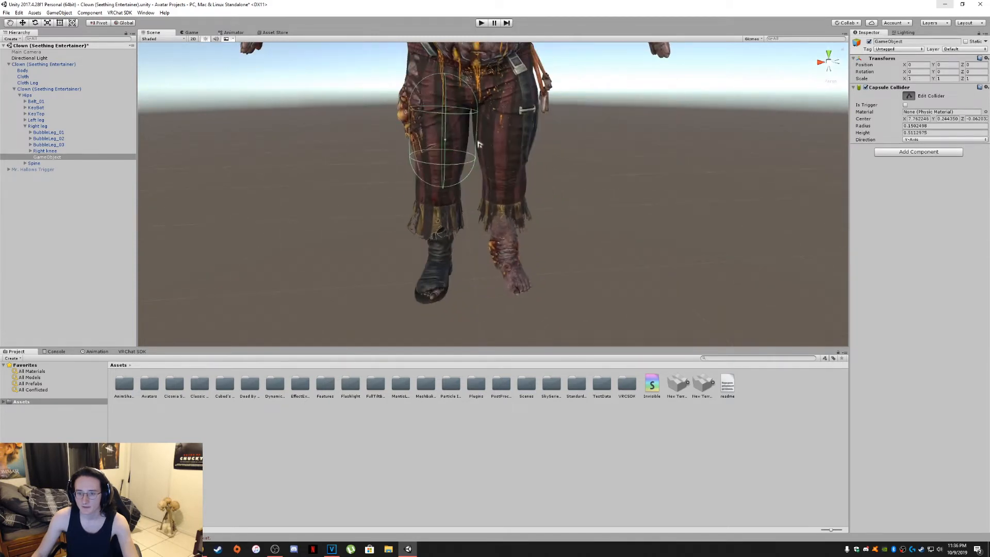
drag(477, 137, 465, 137)
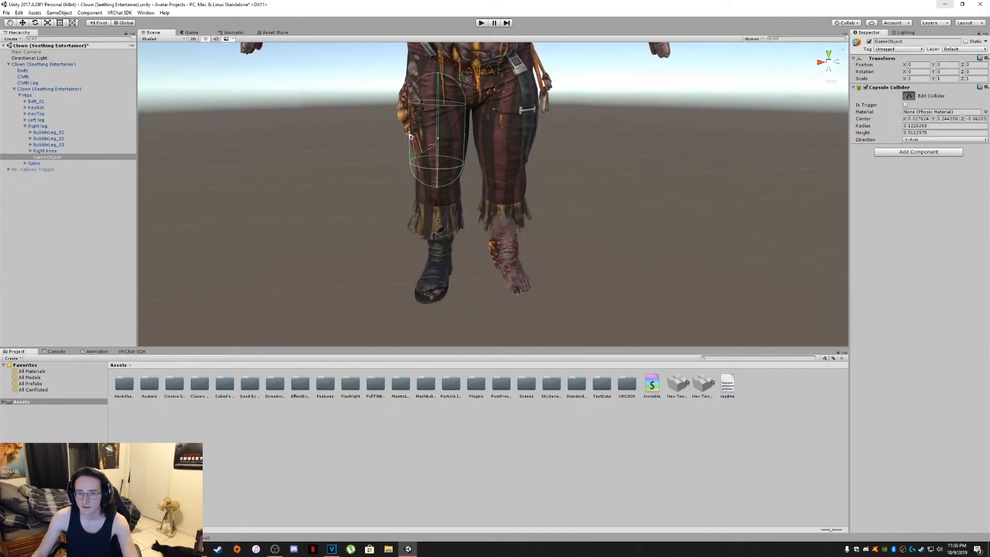
drag(438, 186, 439, 166)
Widen the capsule toward the back of the thigh to a radius of about 0.165 and raise its height to about 0.44
middle_drag(439, 166, 477, 151)
alt+drag(519, 163, 717, 174)
middle_drag(717, 173, 697, 174)
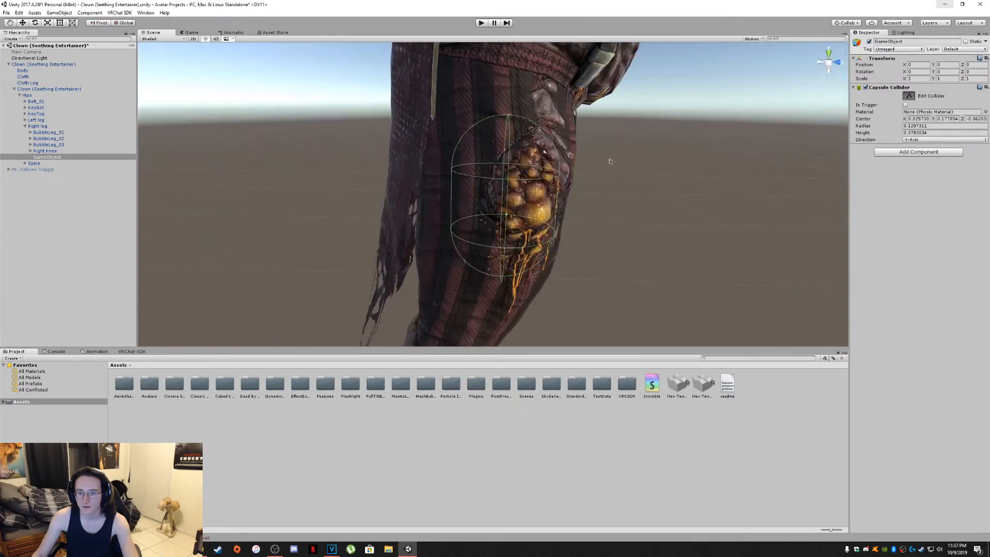
drag(449, 200, 421, 196)
alt+drag(586, 198, 257, 194)
middle_drag(257, 193, 490, 161)
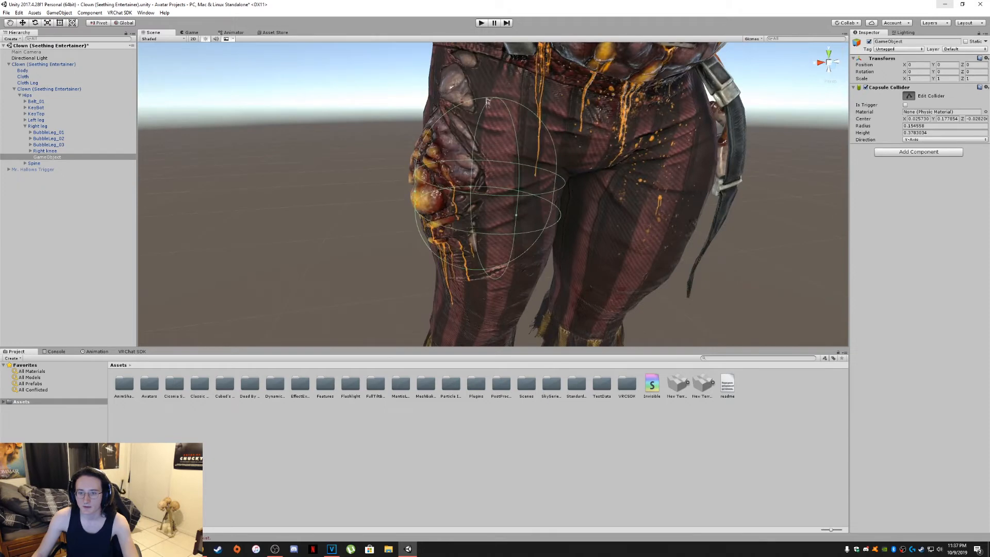
drag(496, 98, 495, 73)
Adjust the capsule from the side, moving its center Z to about -0.018 and extending its height to about 0.48
alt+drag(487, 133, 665, 181)
middle_drag(665, 181, 573, 192)
alt+drag(572, 192, 614, 209)
scroll(603, 201, down, 10)
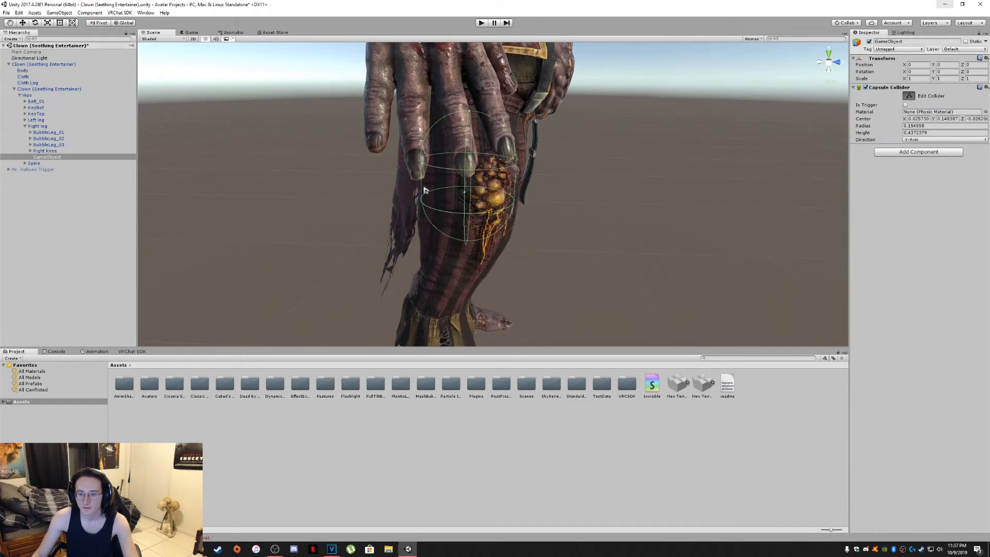
middle_drag(425, 190, 421, 188)
drag(384, 165, 380, 166)
drag(425, 99, 371, 180)
right_drag(371, 179, 242, 164)
middle_drag(418, 103, 431, 169)
middle_drag(454, 263, 432, 178)
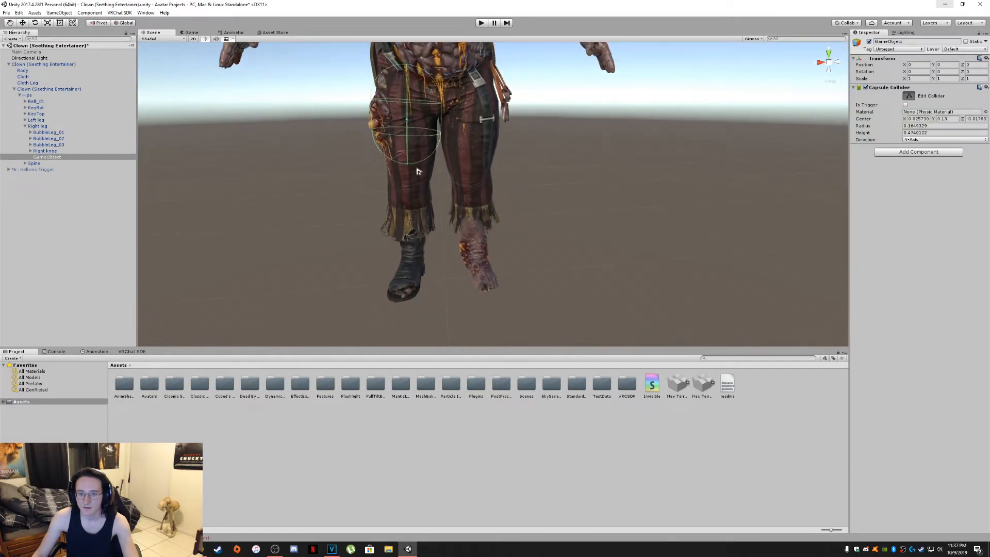
Rename the right leg's collider object to "LegR Cap"
scroll(417, 171, up, 3)
middle_drag(416, 150, 401, 135)
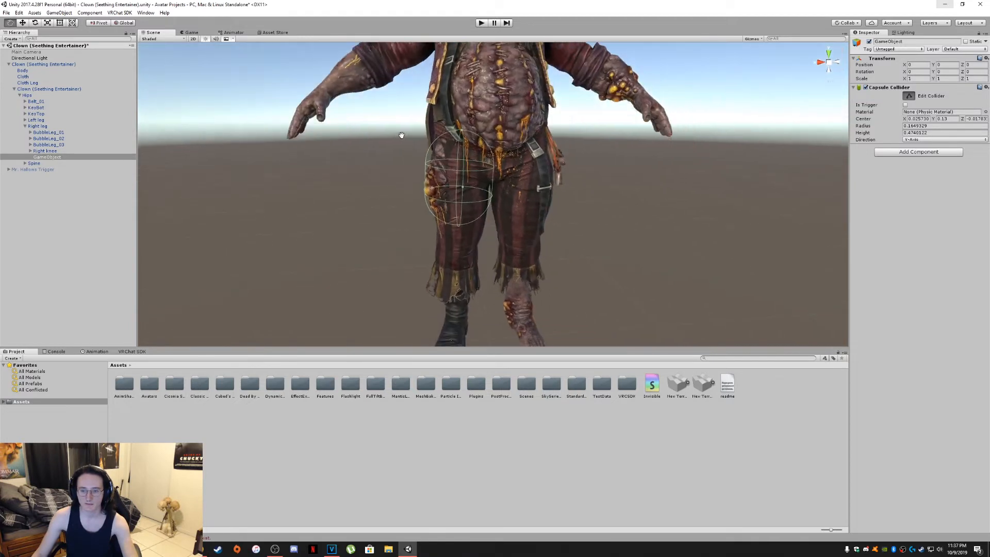
click(59, 157)
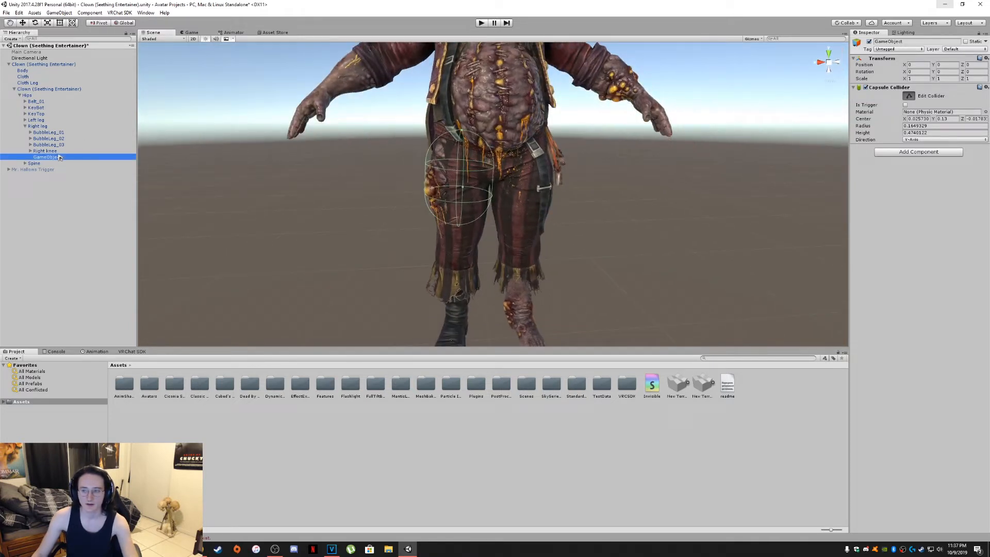
click(59, 157)
text(LegR)
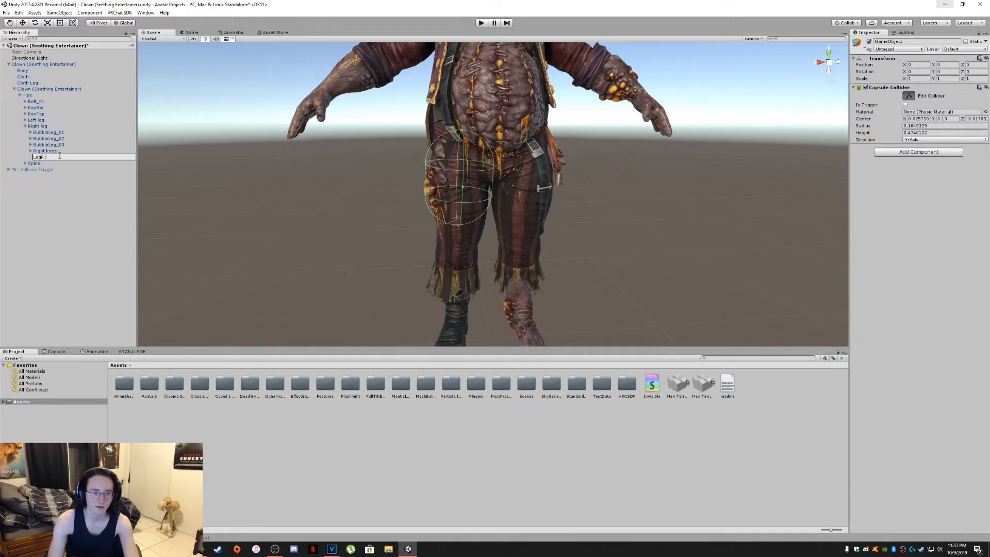
text( Cap)
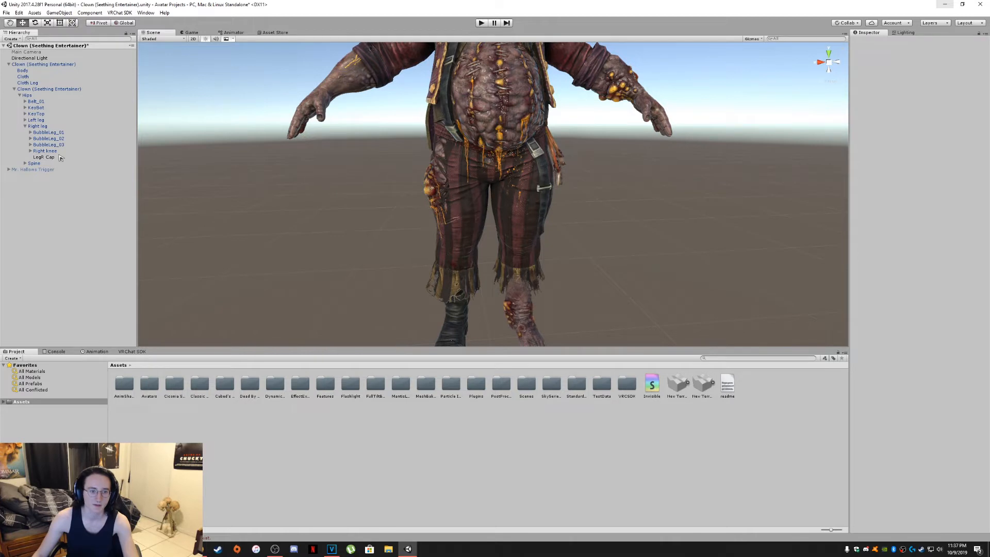
key(Return)
Create an empty child object under the Left leg bone and name it "LegL Cap"
click(25, 120)
click(45, 123)
right_click(45, 122)
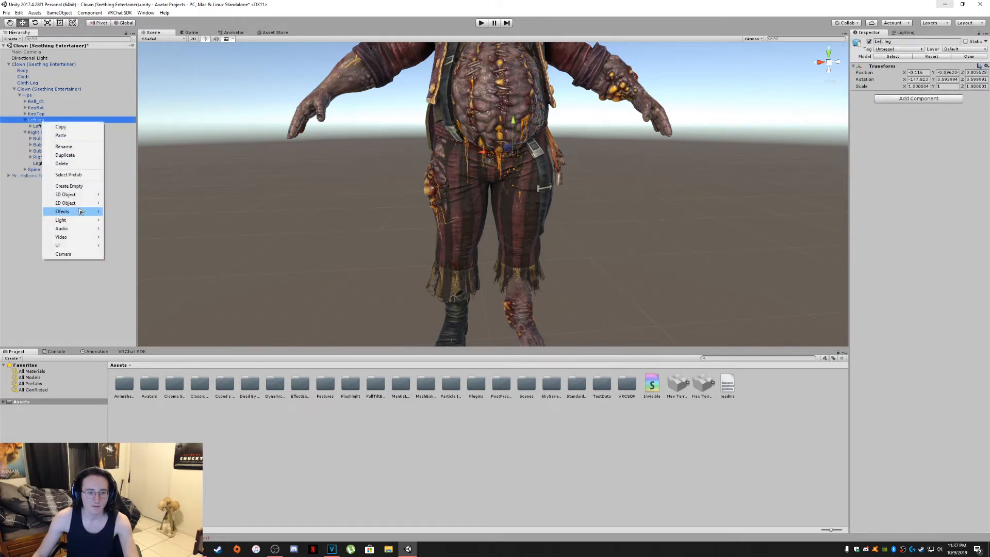
click(69, 185)
click(57, 126)
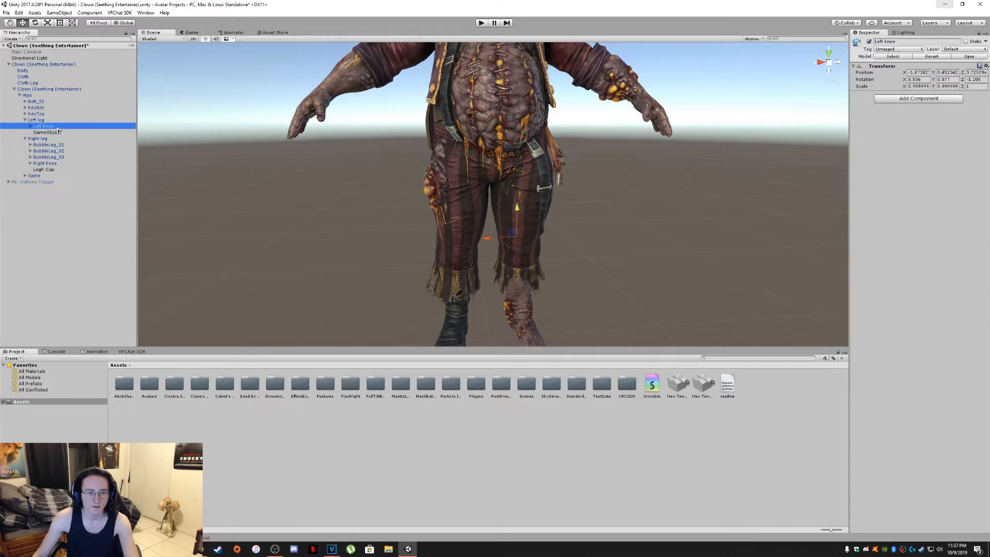
click(49, 132)
click(63, 133)
text(Lef)
text(L)
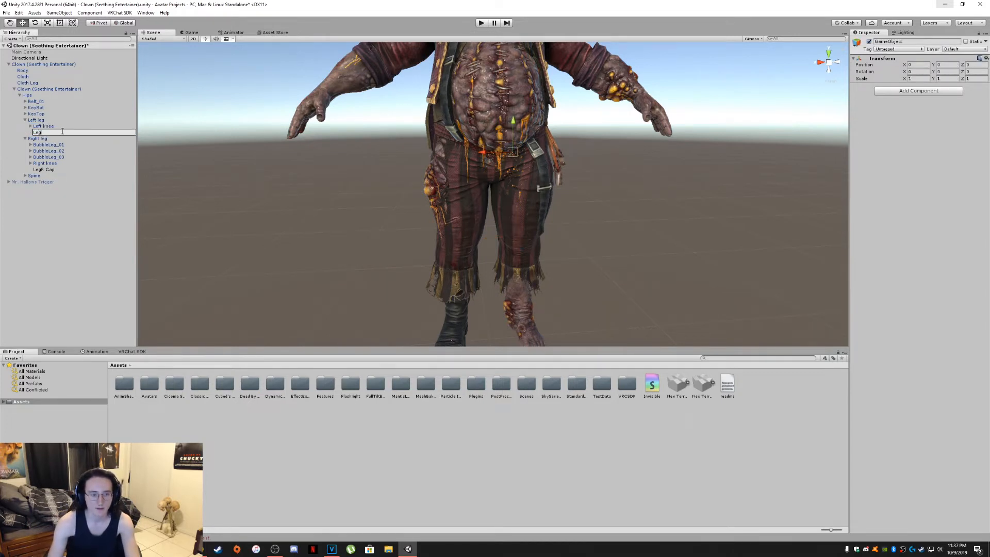
Add a Capsule Collider component to the LegL Cap object
click(52, 170)
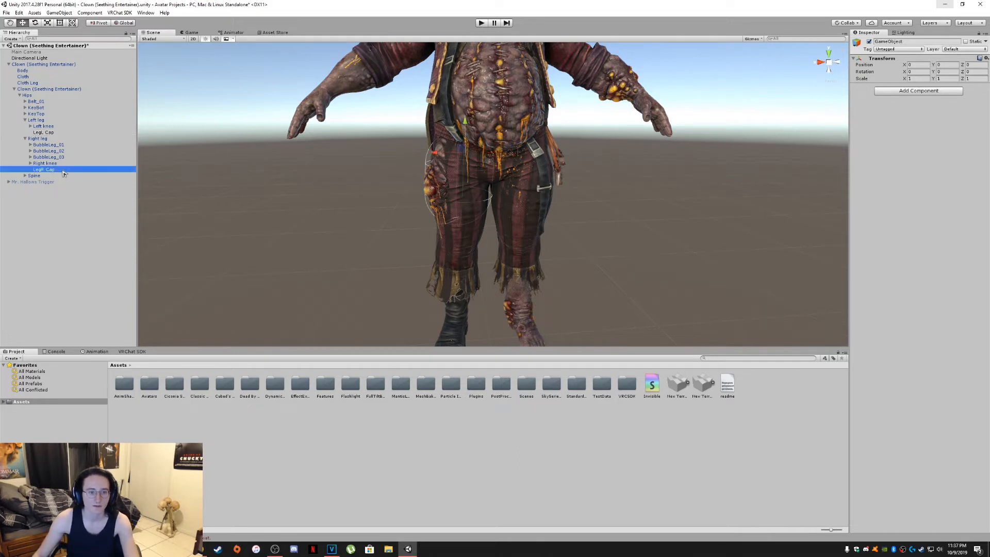
click(72, 132)
click(986, 58)
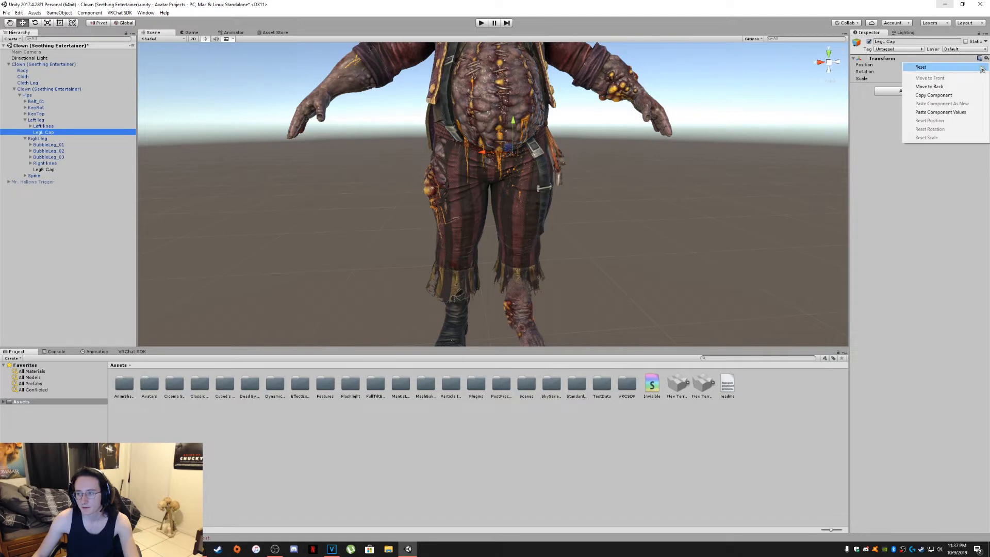
click(914, 212)
click(896, 92)
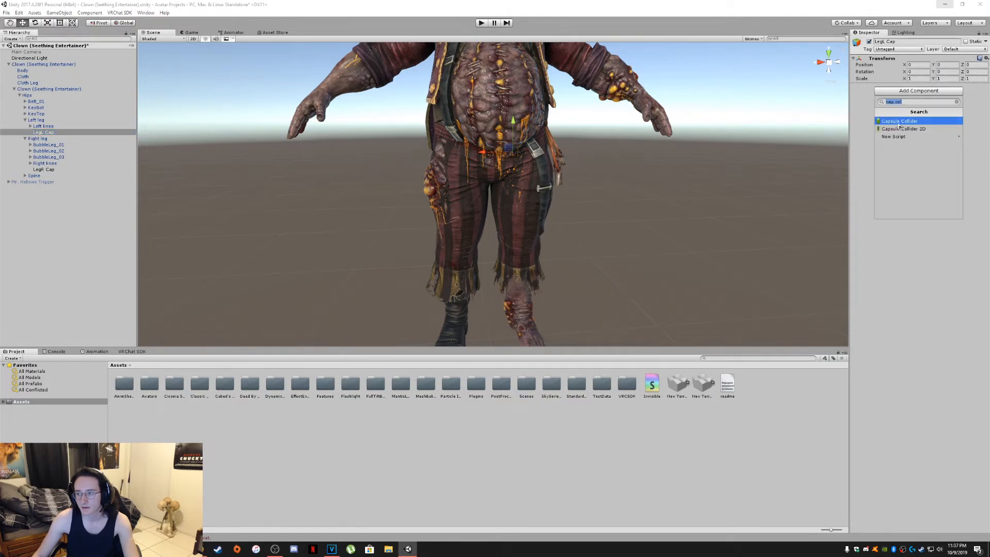
click(899, 126)
Copy the Capsule Collider from LegR Cap and paste its values onto LegL Cap's collider
click(48, 170)
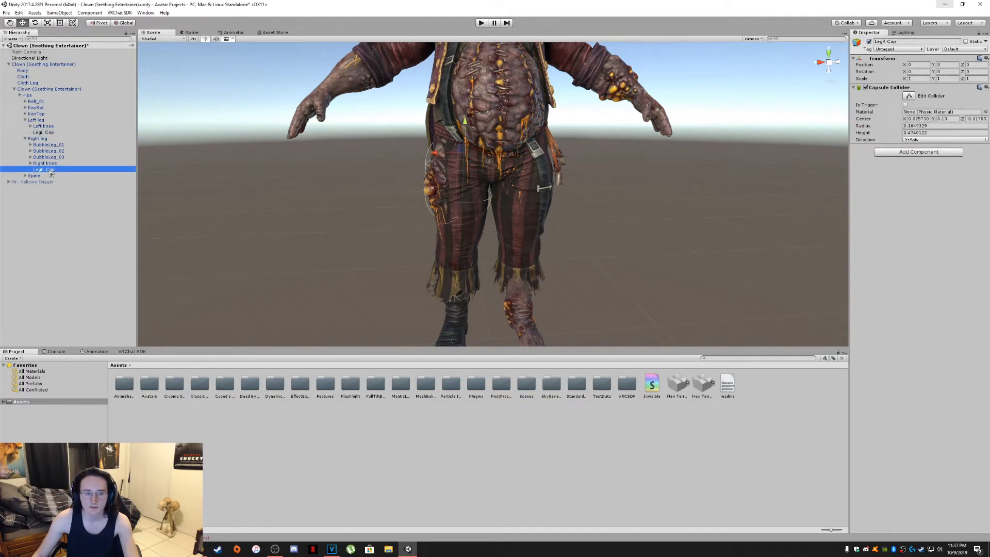
click(986, 88)
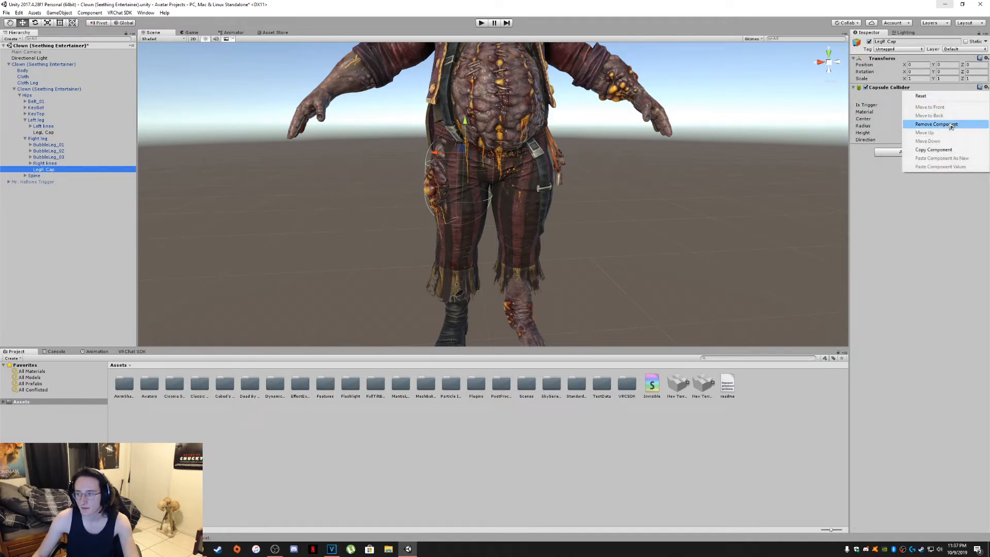
click(934, 150)
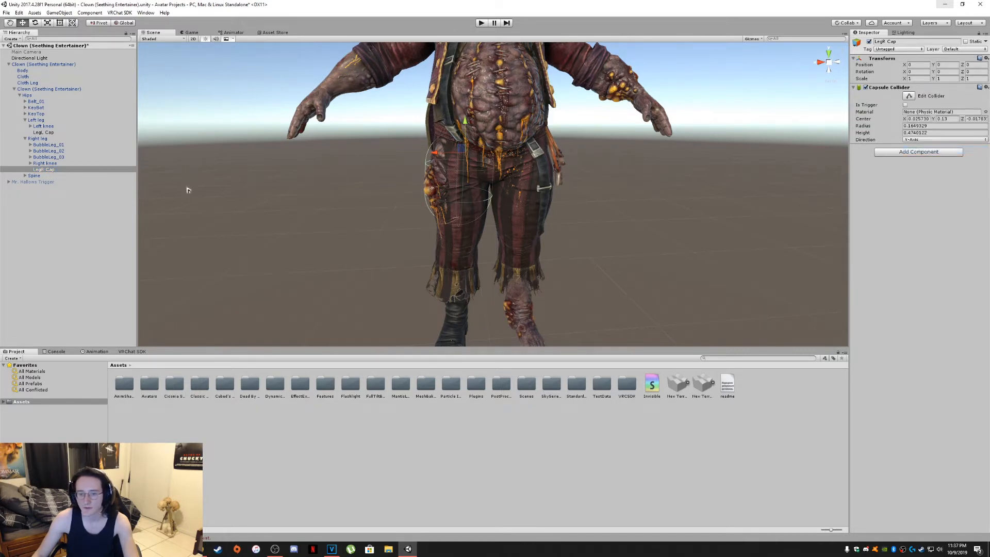
click(43, 132)
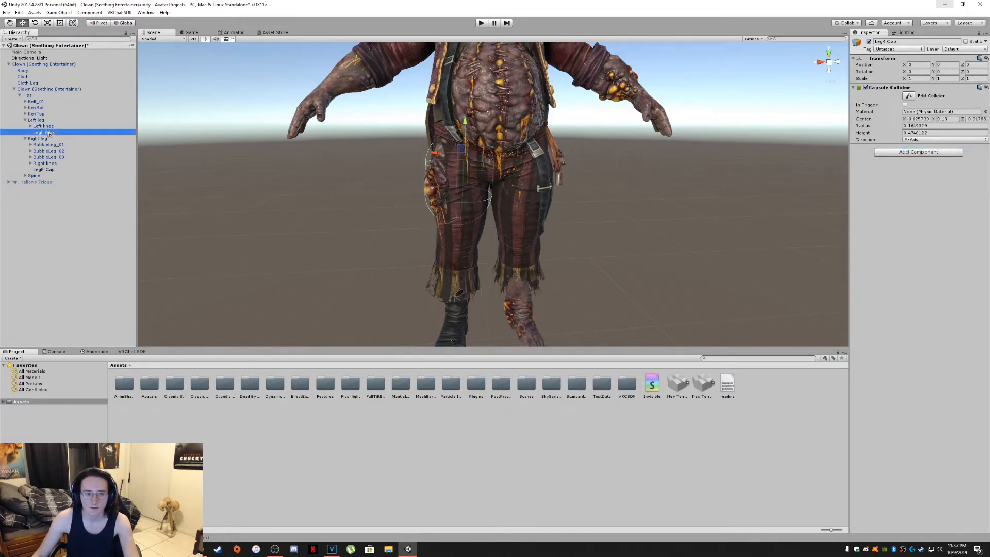
click(986, 88)
click(936, 167)
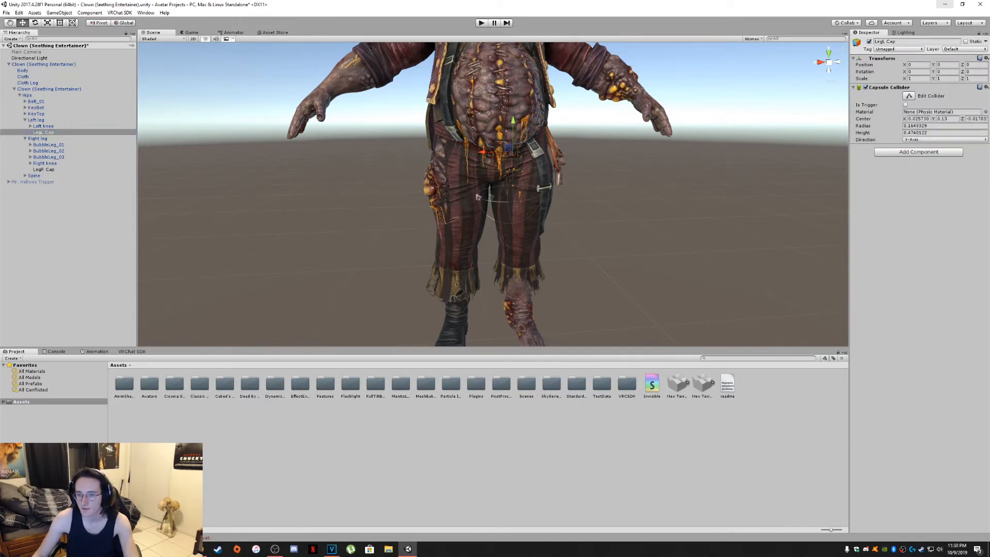
Reshape LegL Cap's capsule by moving its outer and inner sides outward to fit the left thigh, and compare it with LegR Cap's capsule
ctrl+click(46, 169)
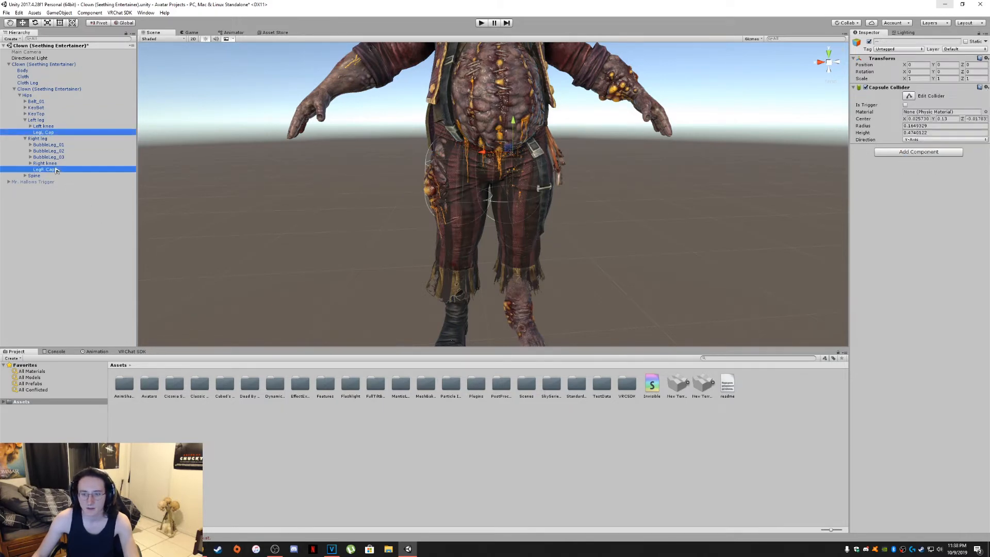
click(51, 133)
key(f)
click(908, 96)
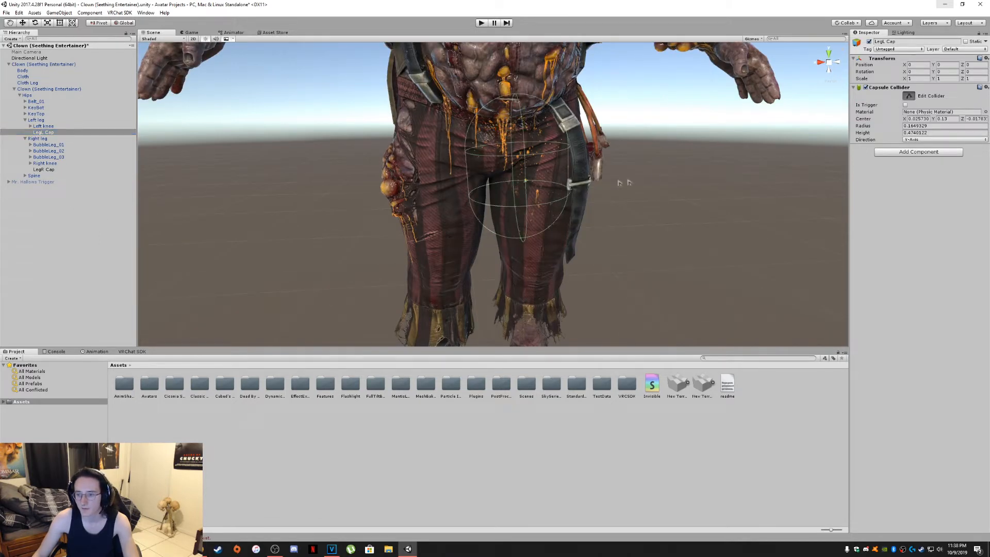
drag(571, 171, 583, 170)
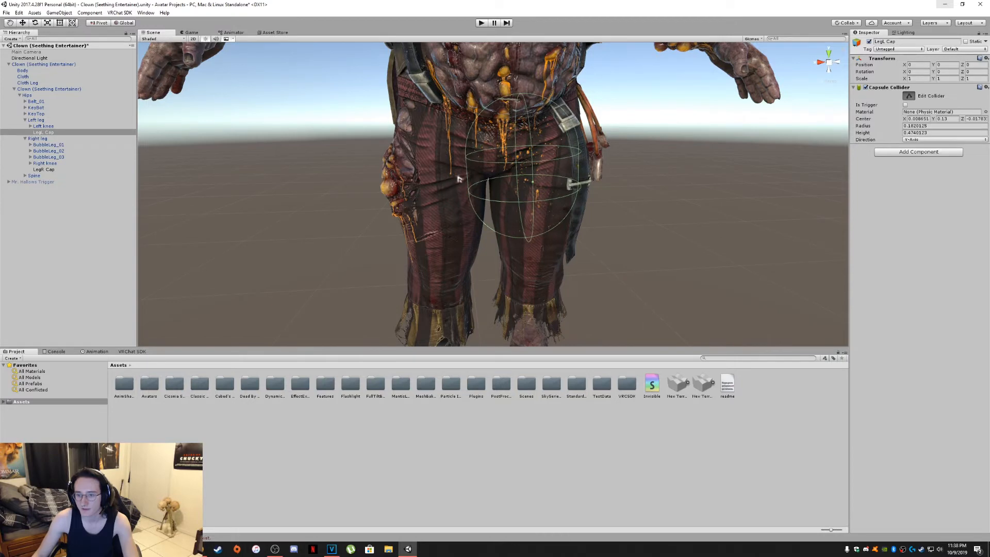
drag(466, 175, 489, 179)
right_drag(580, 191, 506, 191)
ctrl+click(40, 170)
right_drag(372, 216, 542, 199)
key(d)
scroll(543, 199, down, 4)
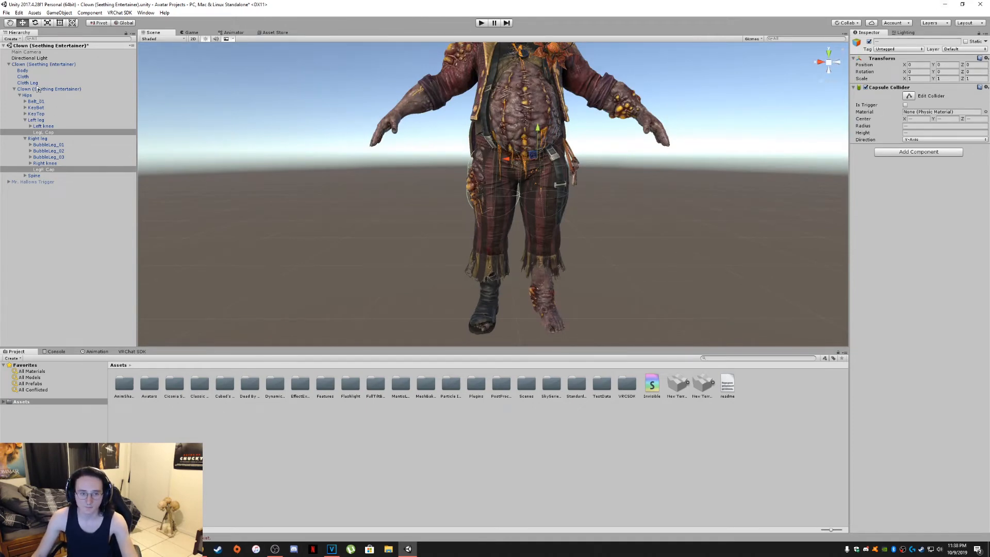
Set the Capsule Colliders size to 2 in the Cloth object's Cloth component
click(24, 77)
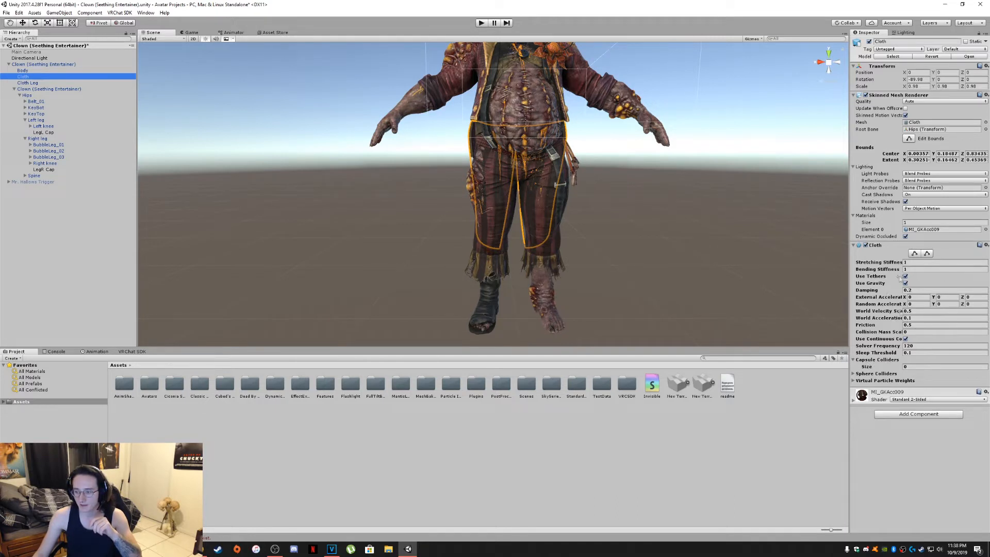
click(909, 367)
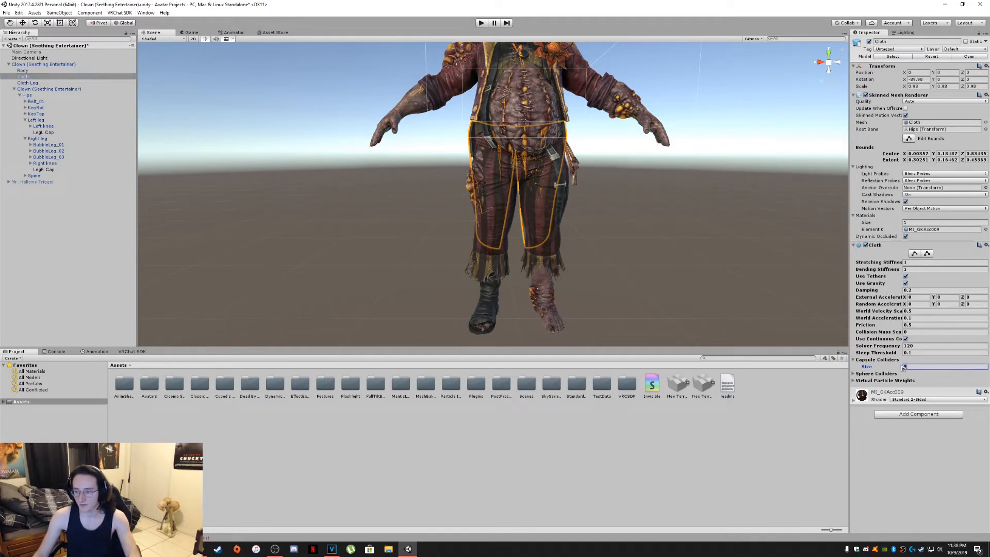
key(Return)
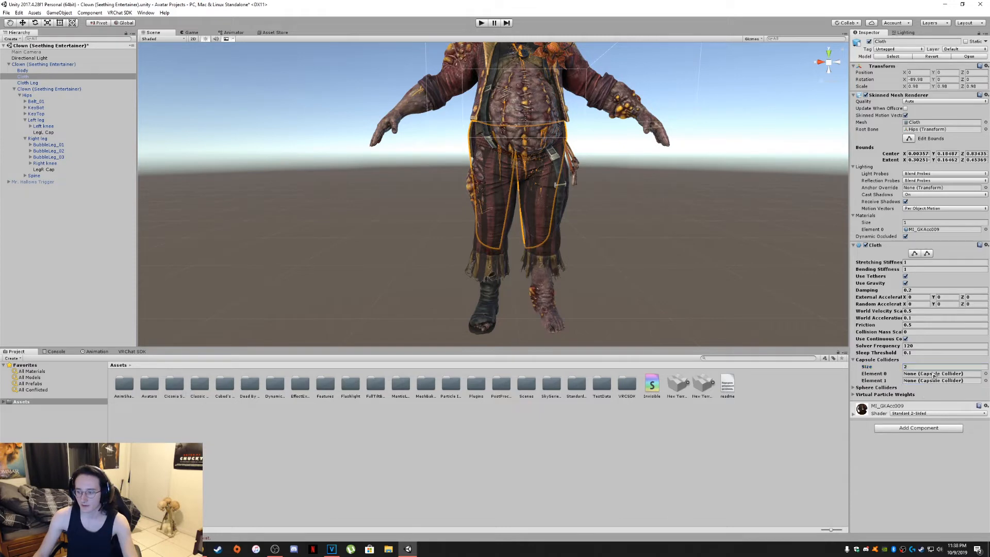
click(985, 374)
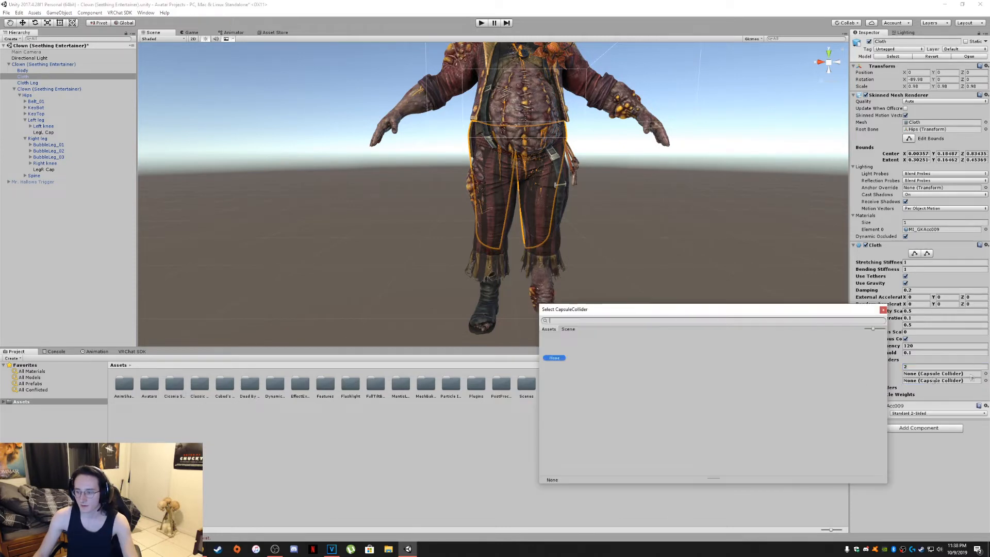
click(569, 329)
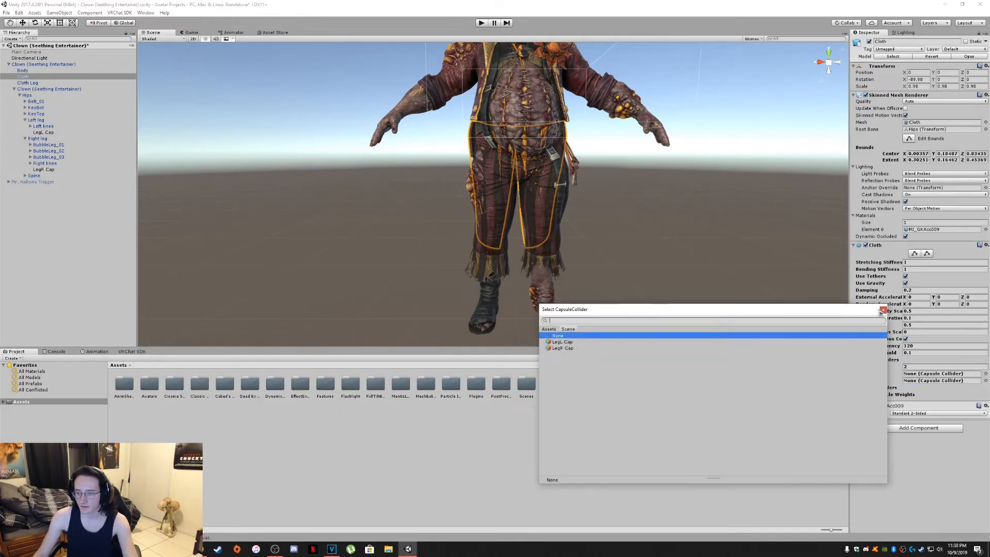
click(883, 310)
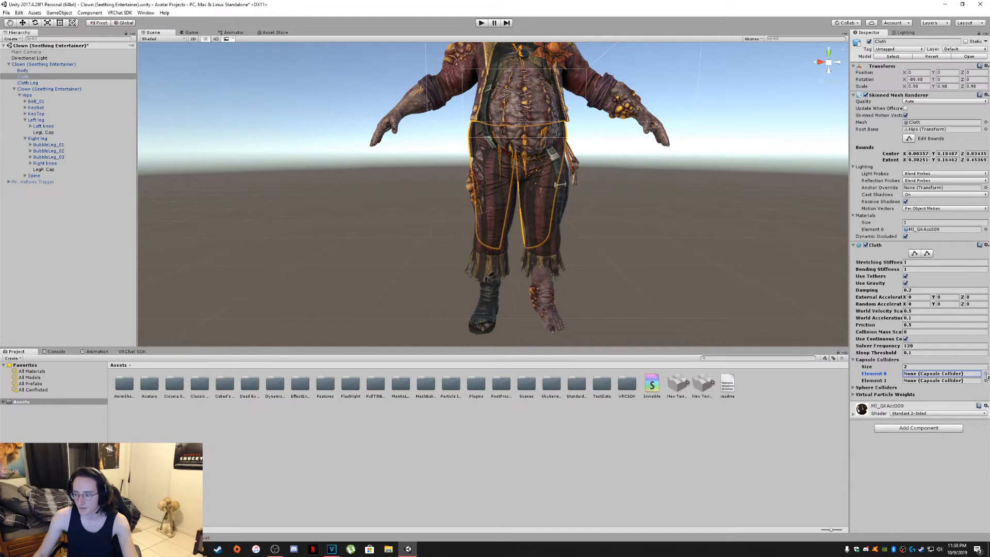
Assign LegL Cap to Element 0 and LegR Cap to Element 1 of the cloth's capsule colliders
click(985, 374)
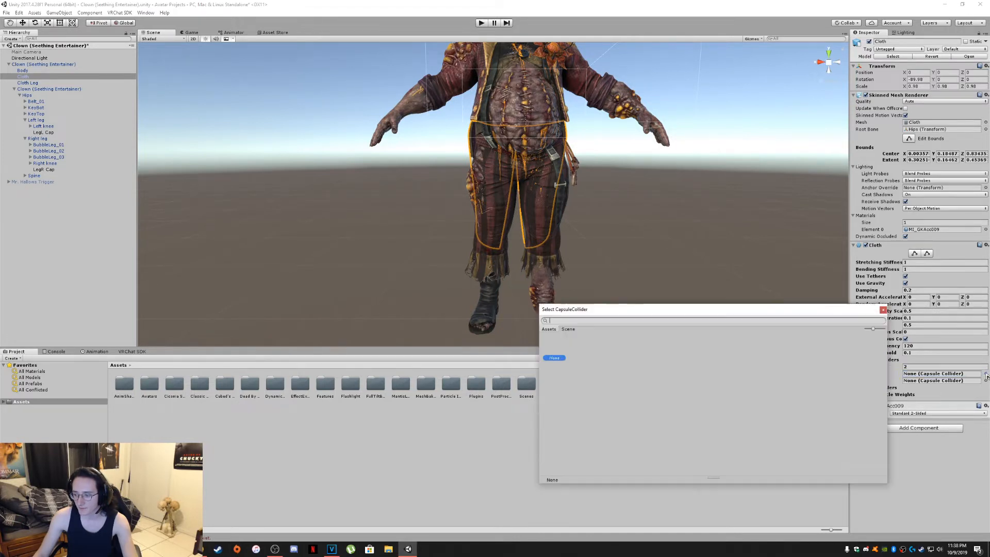
click(569, 329)
click(562, 342)
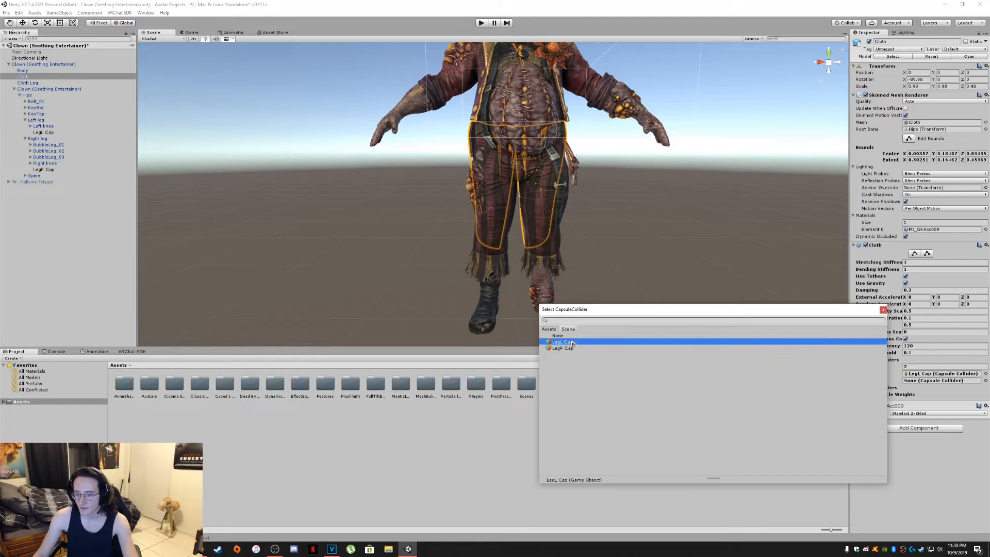
click(984, 381)
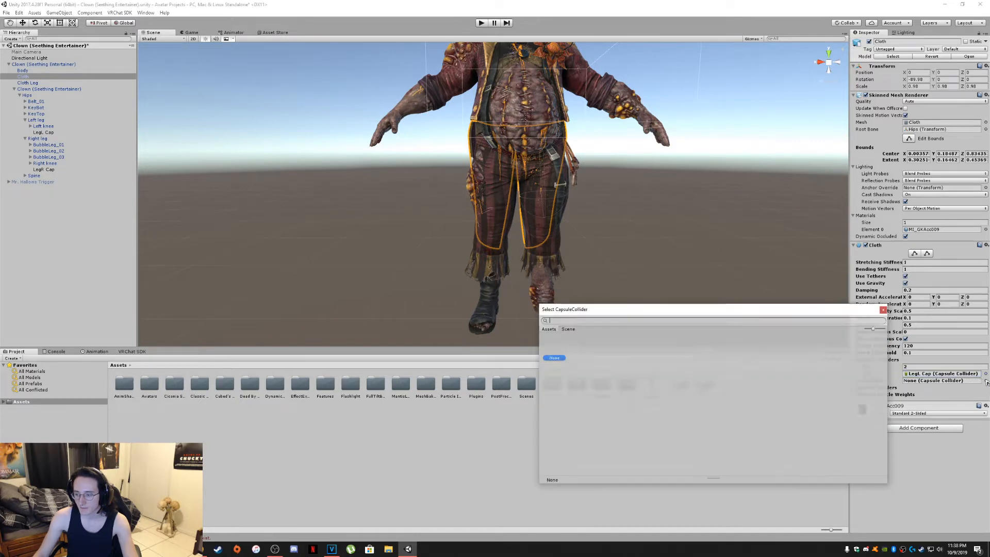
click(568, 329)
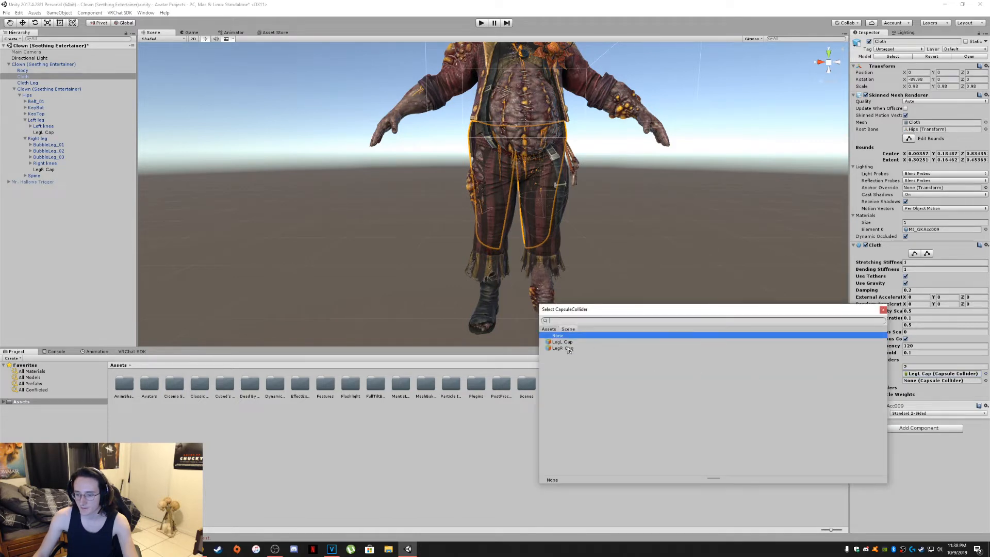
double_click(567, 348)
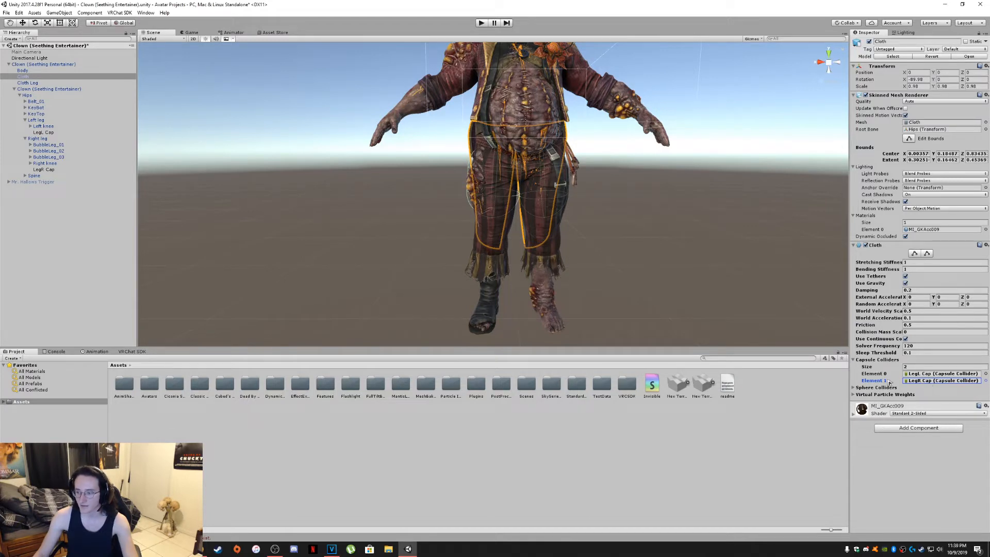
Run the scene in play mode and examine from the side and back how the coat tail cloth hangs against the leg colliders
right_drag(586, 202, 576, 190)
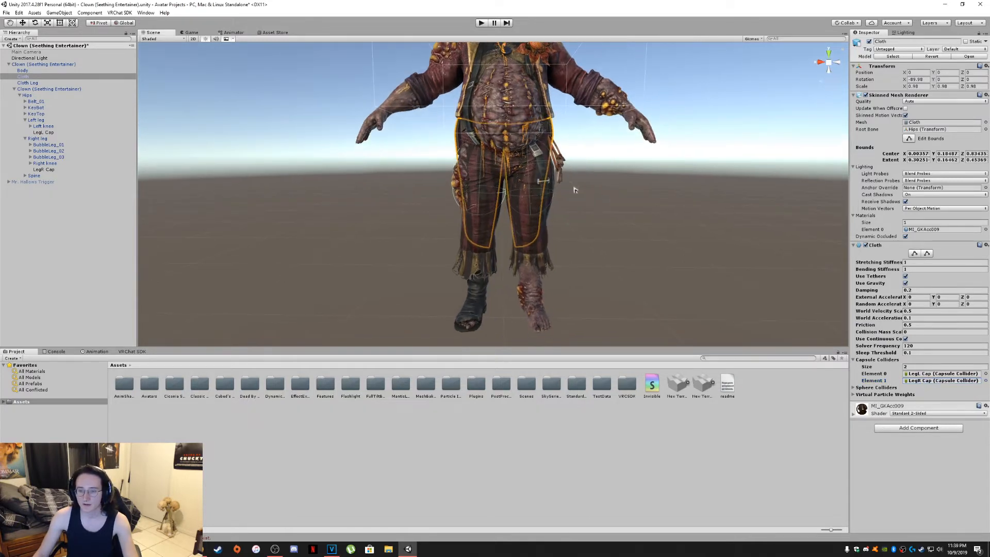
click(481, 23)
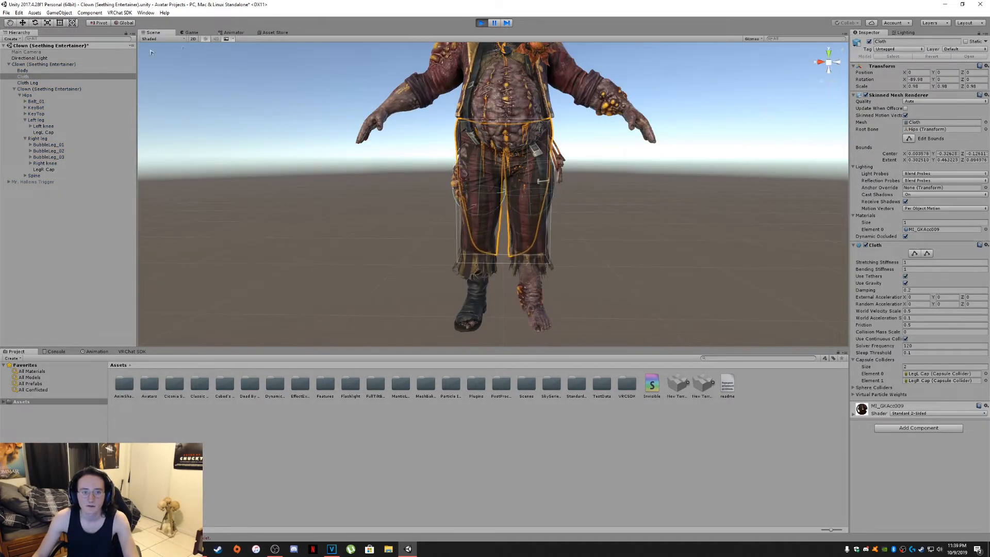
right_drag(361, 124, 255, 123)
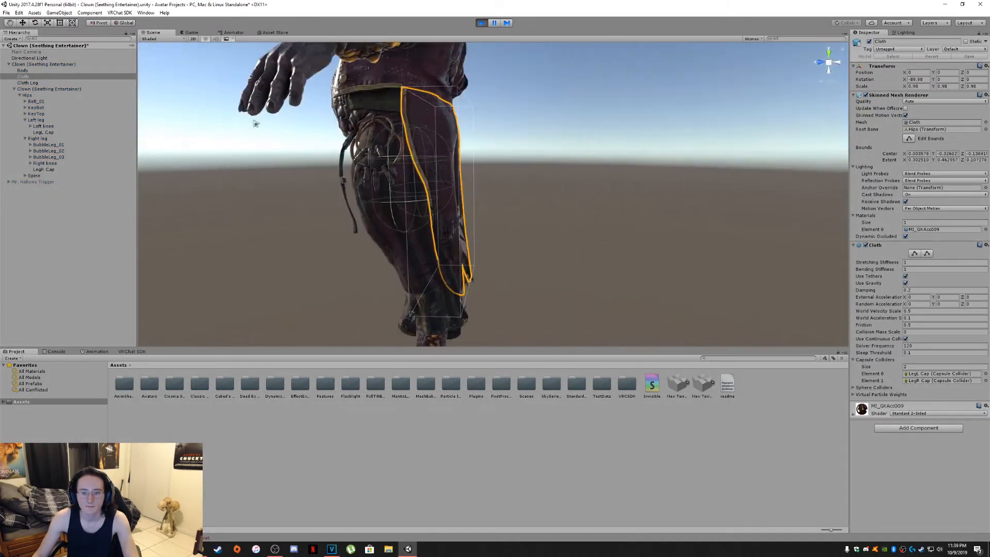
right_drag(425, 150, 425, 148)
mouse_move(424, 148)
middle_down()
mouse_move(439, 150)
mouse_move(413, 149)
middle_up()
right_drag(412, 149, 315, 149)
middle_drag(424, 172, 389, 167)
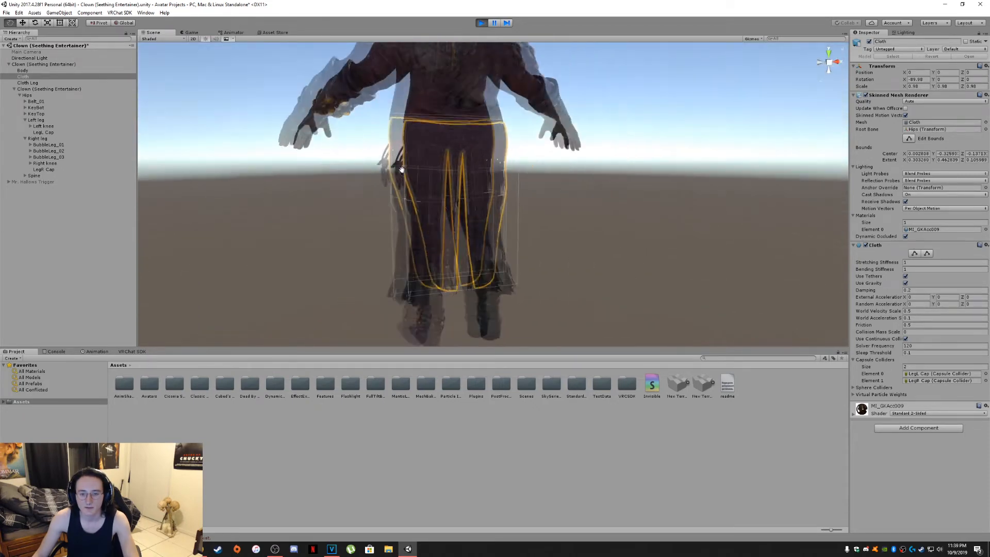
scroll(389, 166, down, 5)
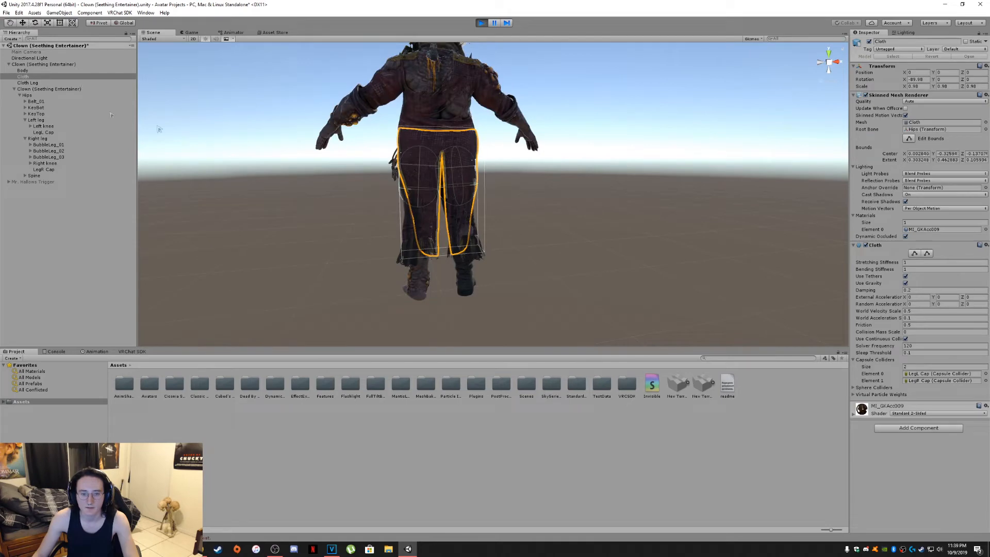
Move the clown avatar in play mode and examine how the coat tail and leg cloth sit against the legs
click(32, 65)
right_drag(209, 146, 275, 164)
double_click(19, 63)
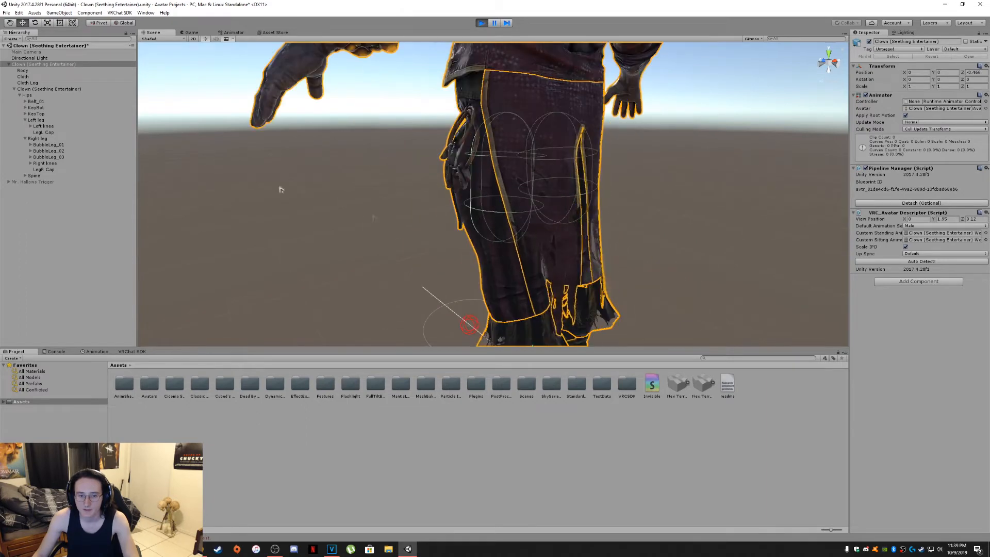
click(32, 82)
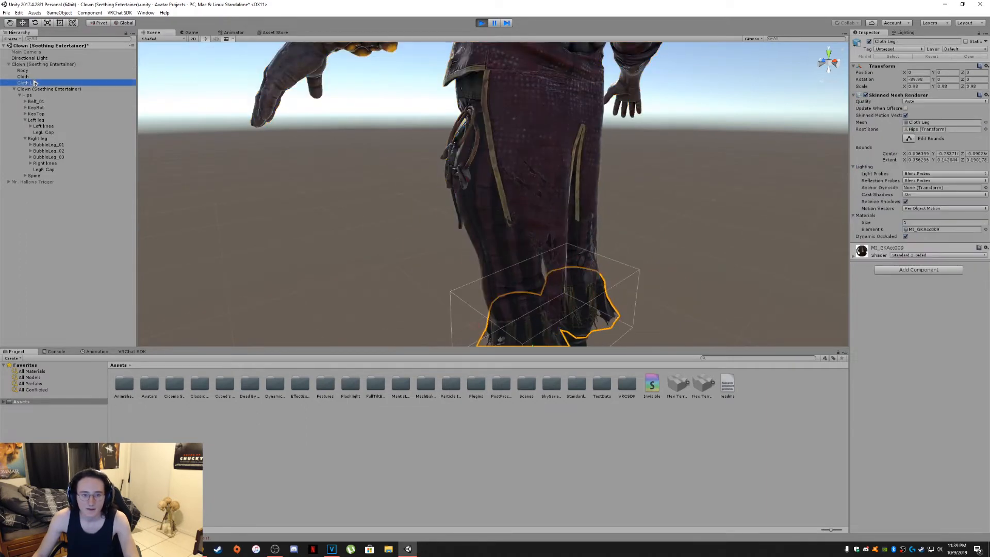
Reposition LegR Cap in play mode to about Z 0.038, copy its Transform, exit play mode and paste the values onto it
click(55, 169)
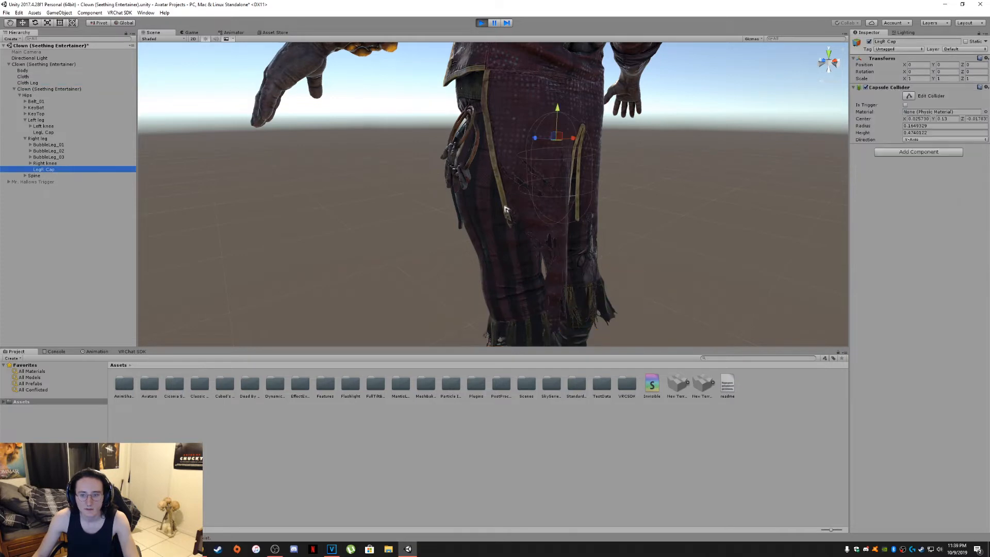
drag(540, 142, 537, 139)
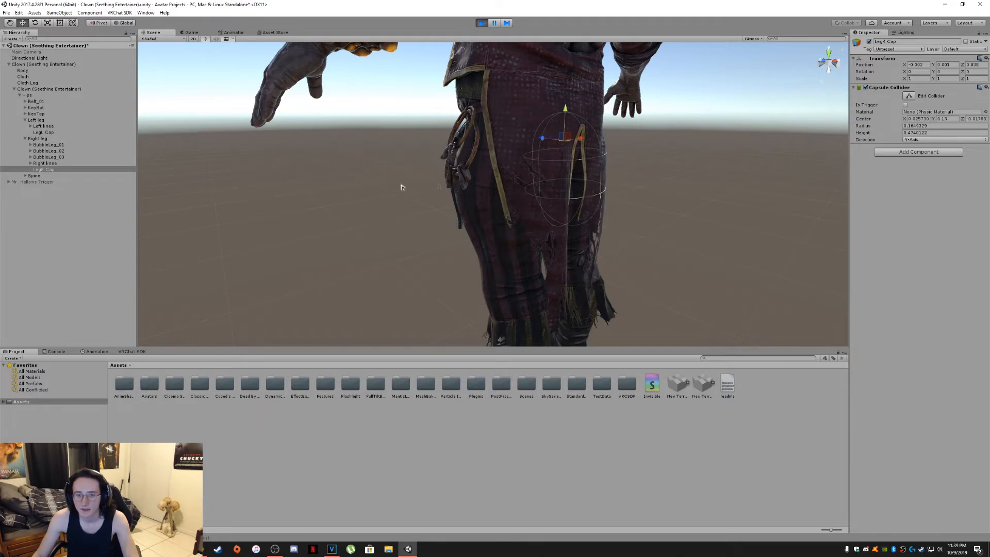
click(985, 58)
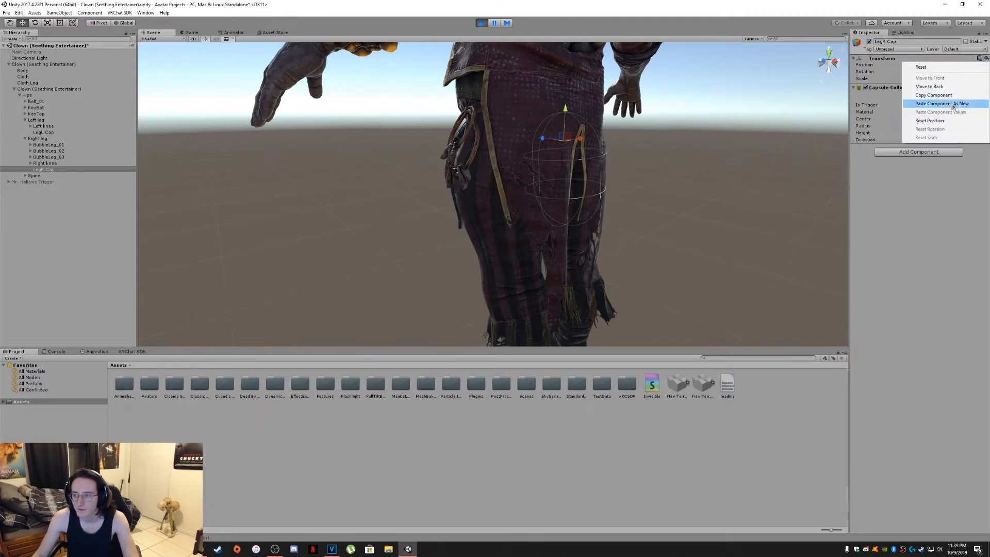
click(928, 95)
click(482, 23)
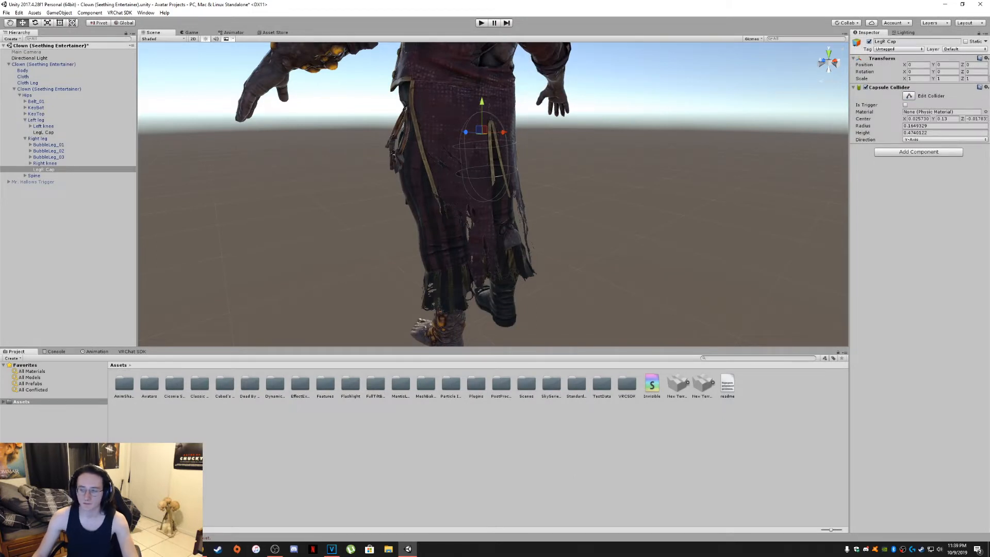
click(985, 59)
click(928, 107)
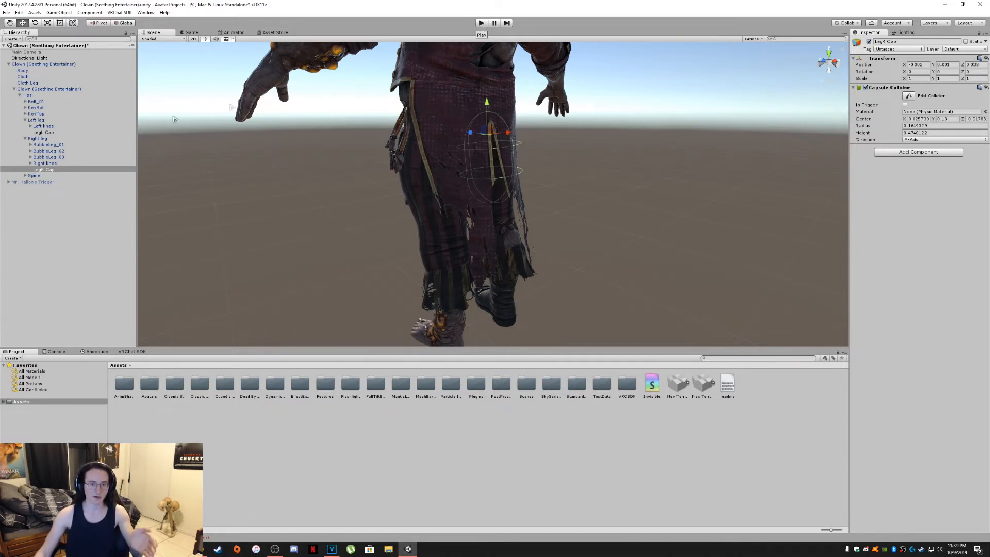
Run play mode, demonstrate moving LegR Cap inward and then away from the right leg, and exit play mode to discard the moves
click(481, 22)
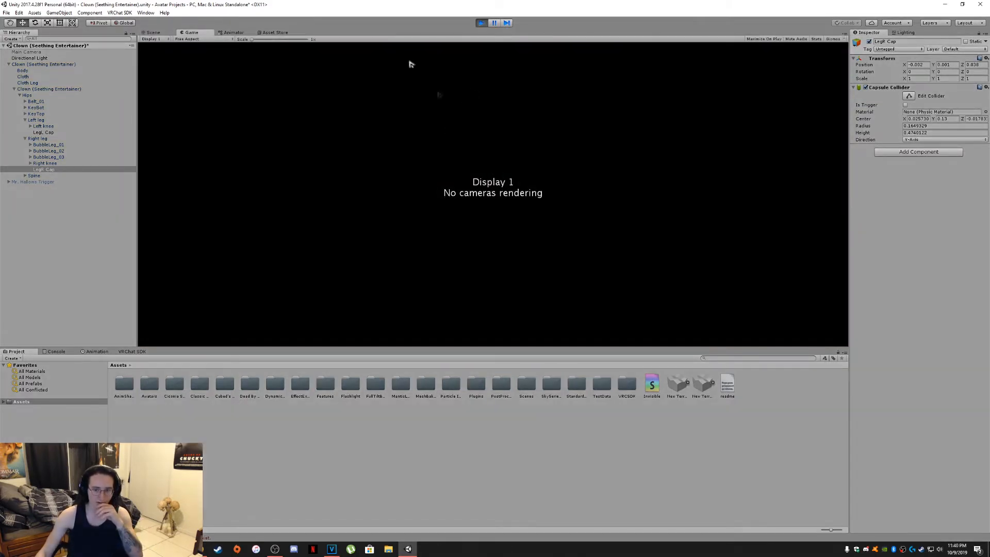
click(153, 33)
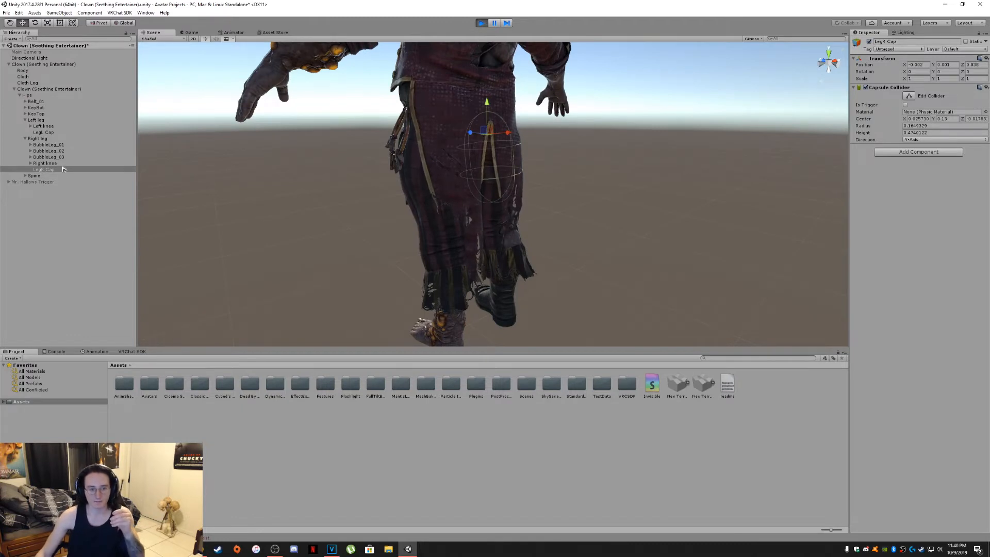
drag(507, 133, 491, 137)
key(ctrl+z)
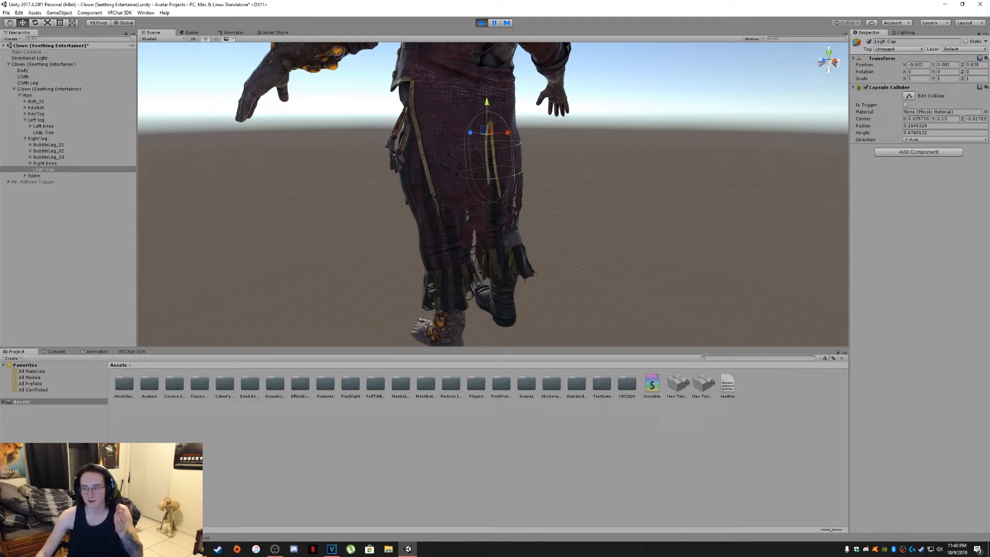
click(986, 88)
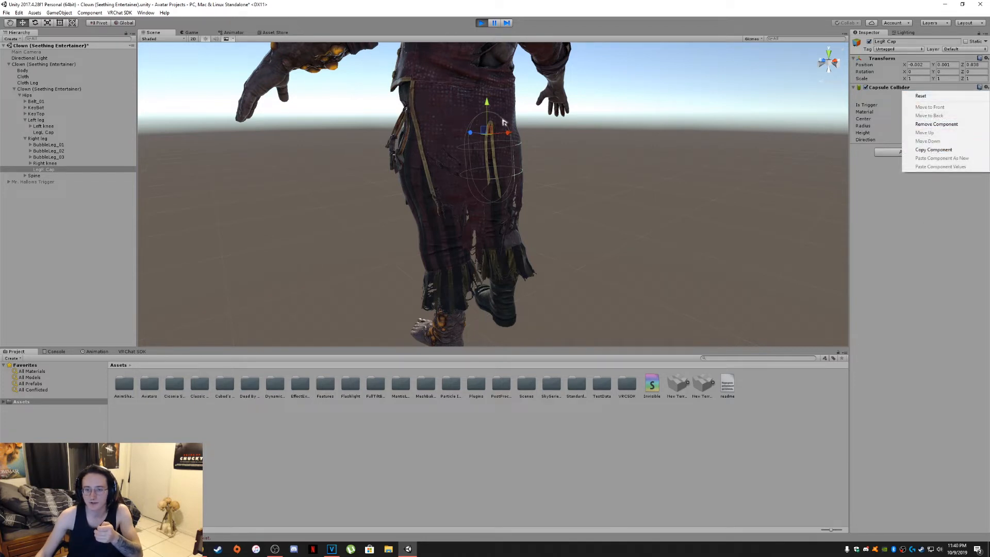
drag(510, 133, 577, 130)
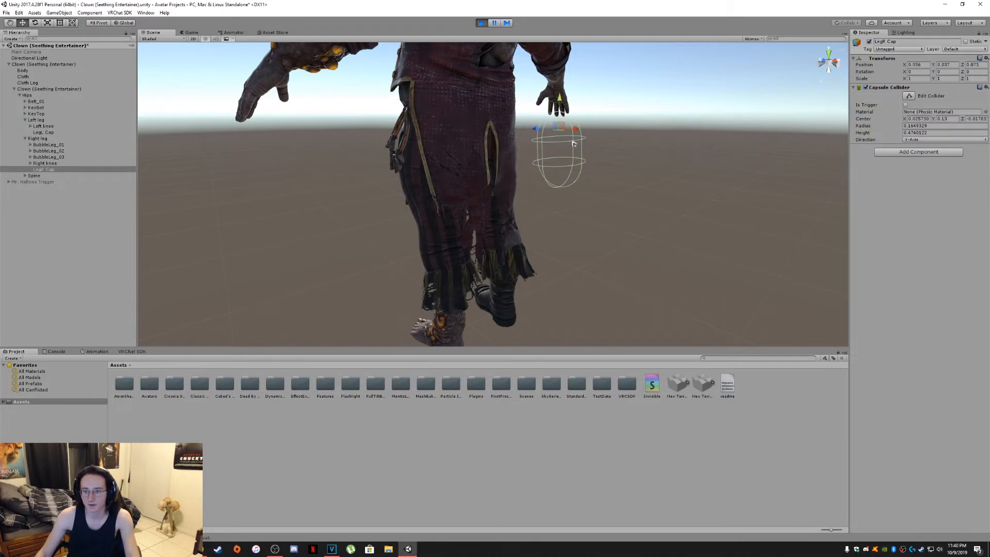
click(481, 23)
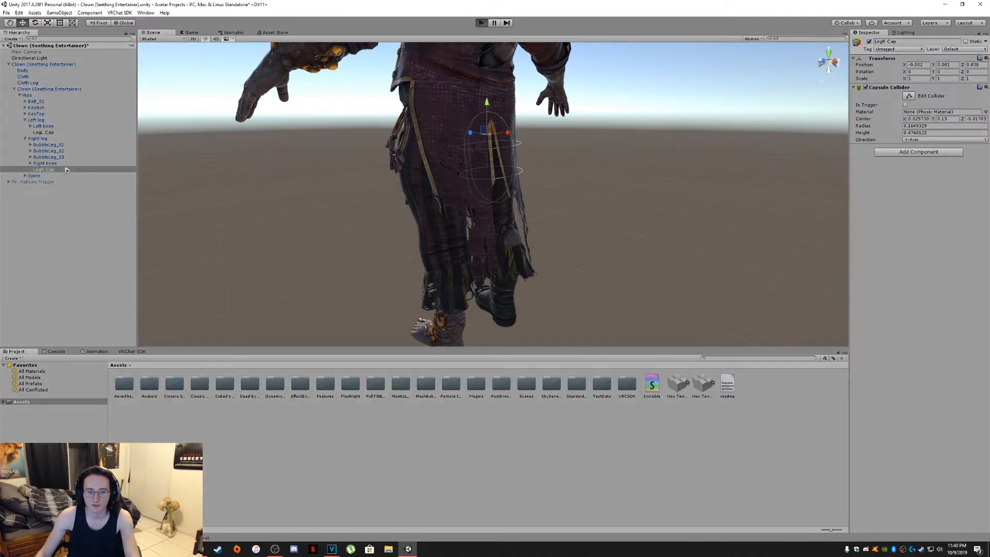
Demonstrate again that moving LegR Cap off the leg in play mode is lost on exit, showing the Transform copy and paste commands without applying them
key(ctrl+p)
click(155, 32)
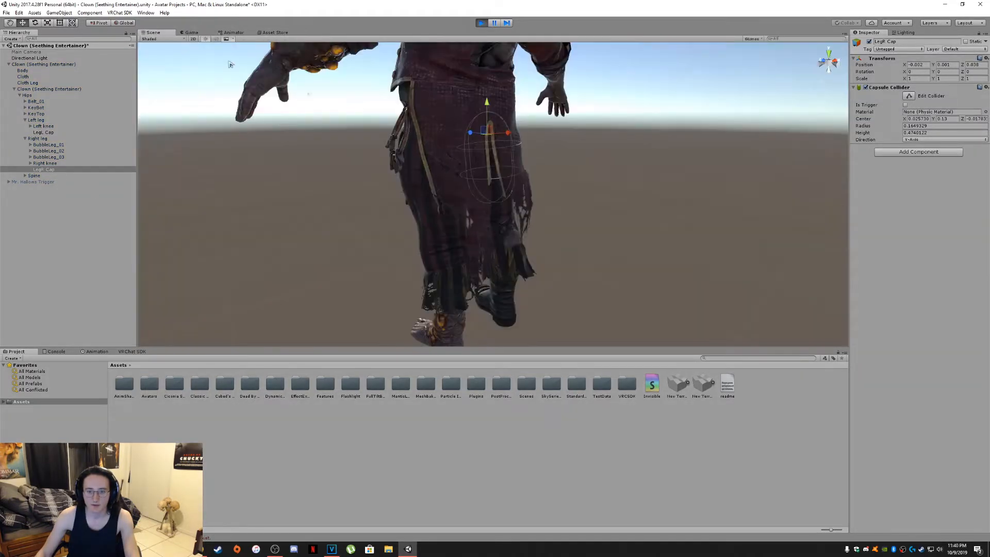
drag(507, 134, 553, 149)
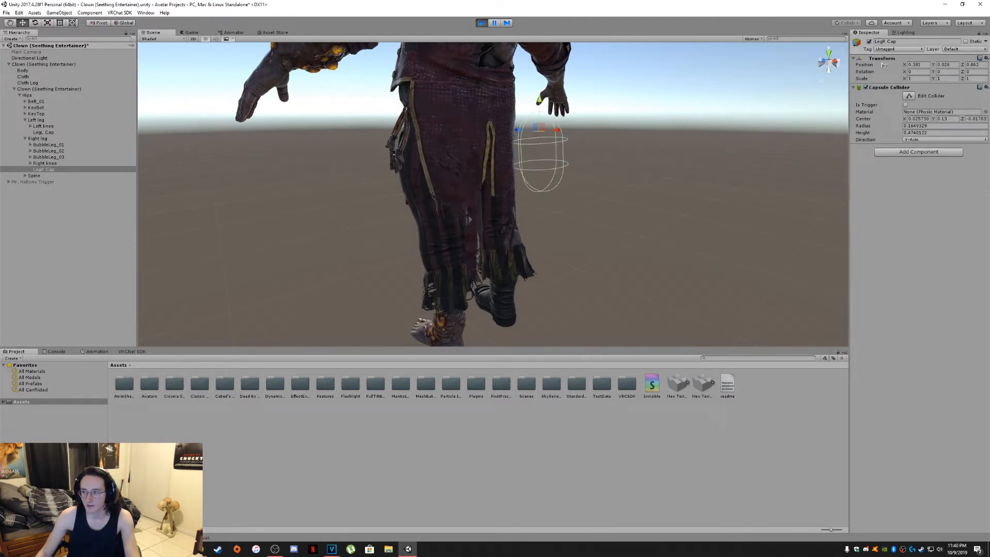
click(986, 58)
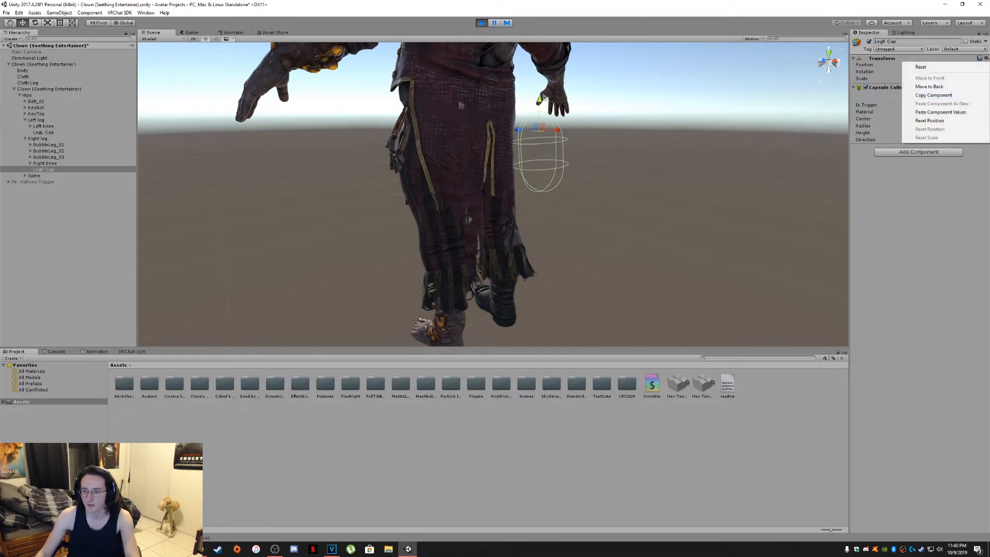
click(481, 22)
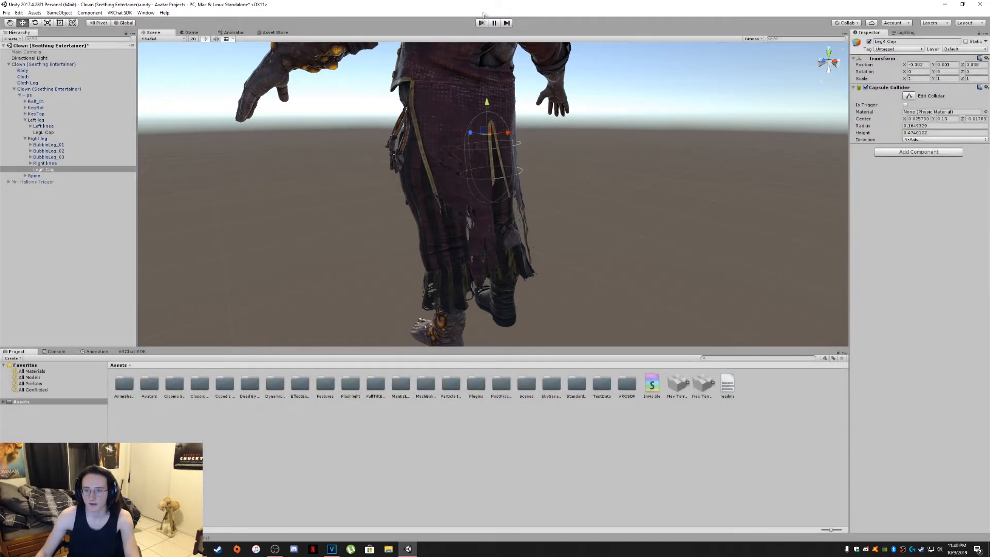
click(986, 58)
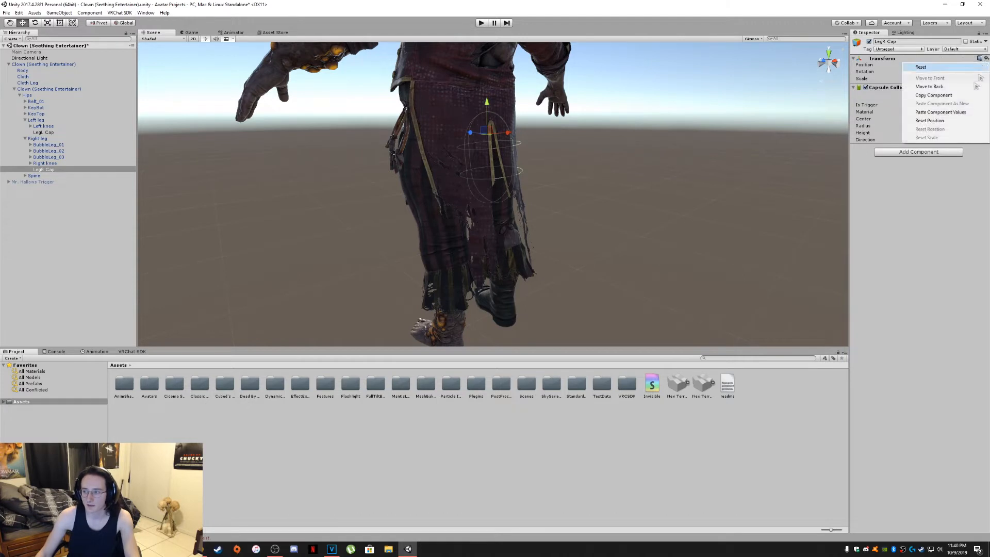
click(623, 201)
click(622, 201)
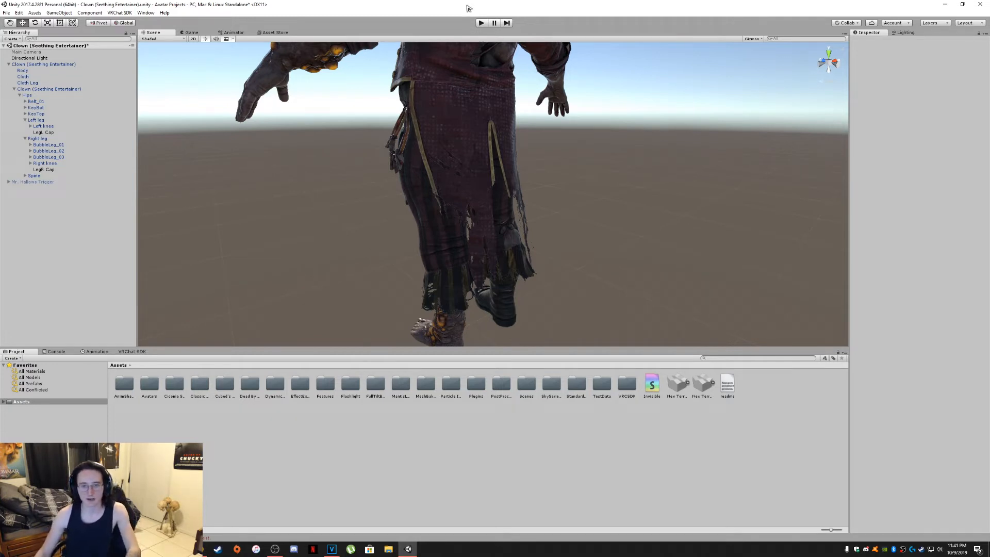
Run play mode, move the clown avatar and examine how the coat tail reacts to both leg colliders
click(481, 24)
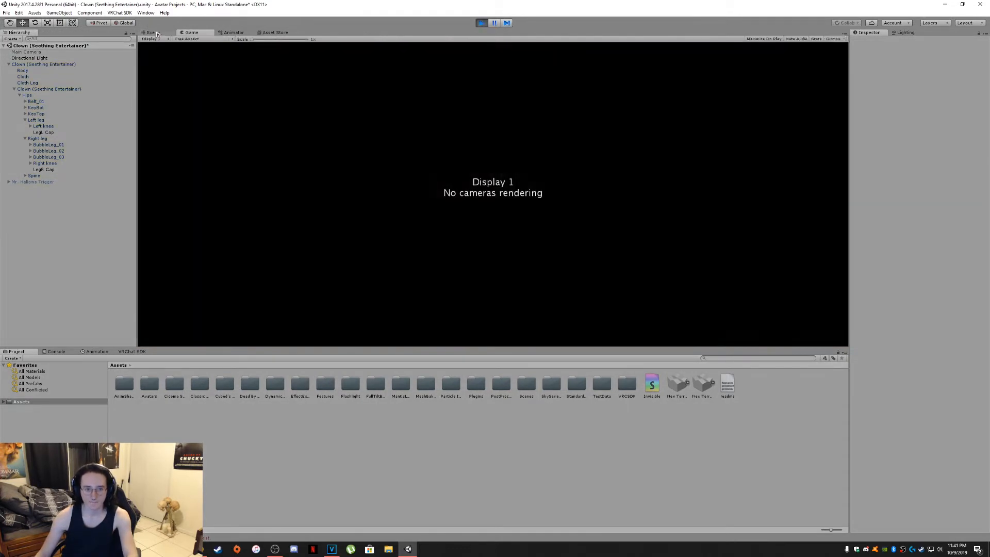
click(154, 33)
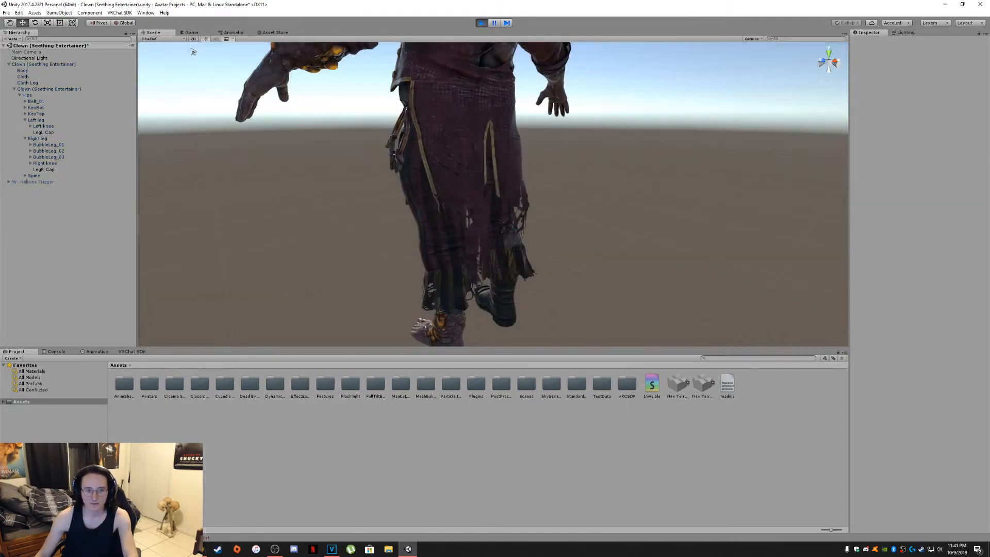
click(56, 70)
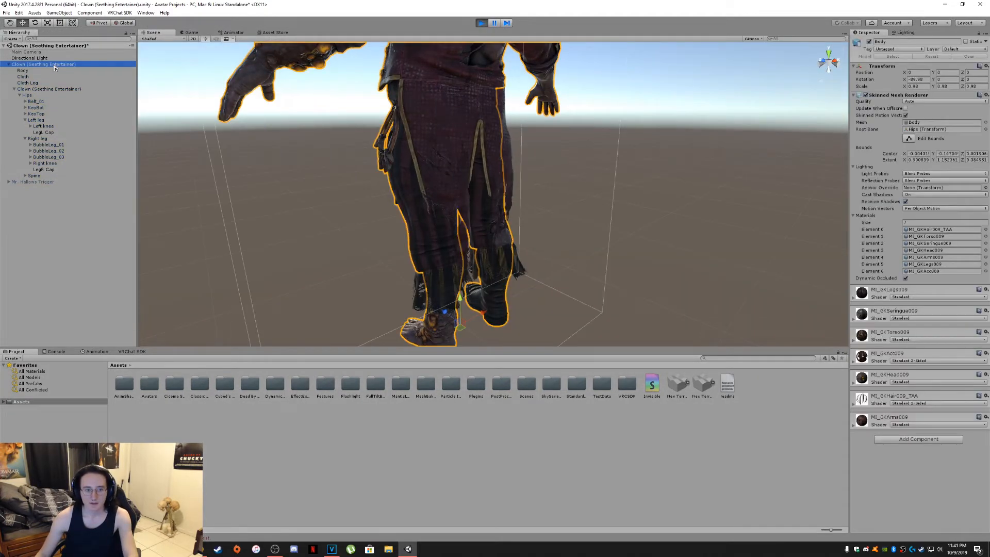
click(53, 64)
right_drag(361, 218, 380, 244)
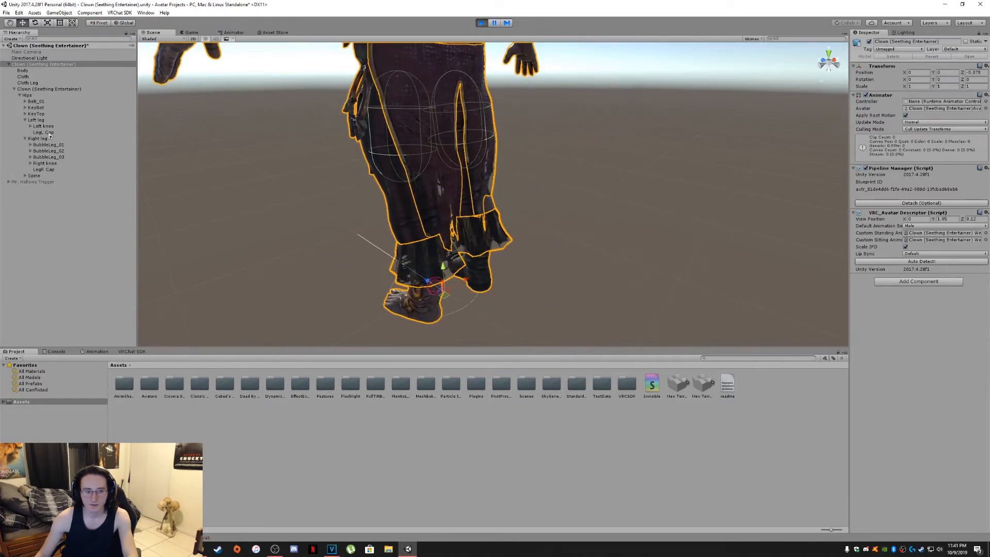
Reposition LegL Cap in play mode to about Z 0.057, copy its Transform, exit play mode and paste the values onto it
click(395, 176)
drag(432, 99, 400, 101)
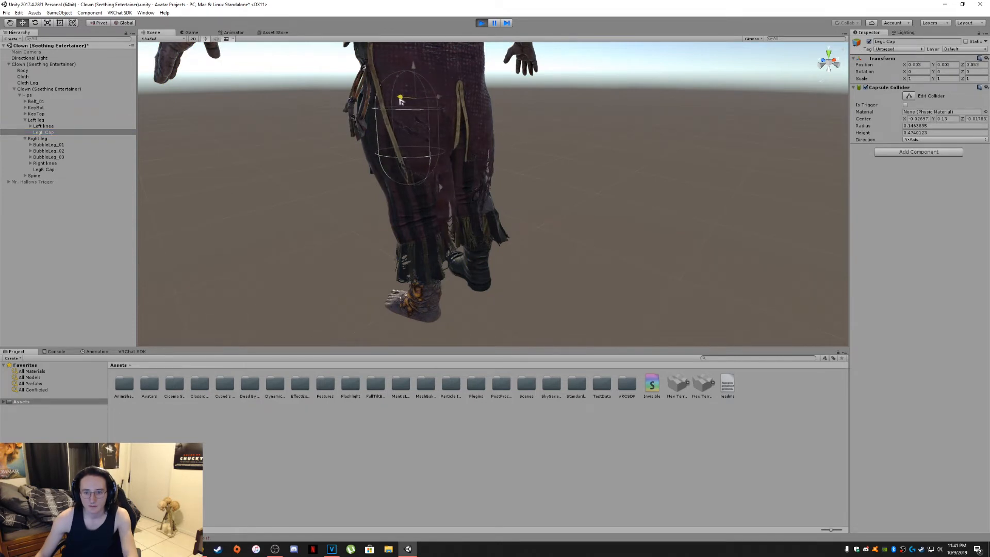
click(986, 58)
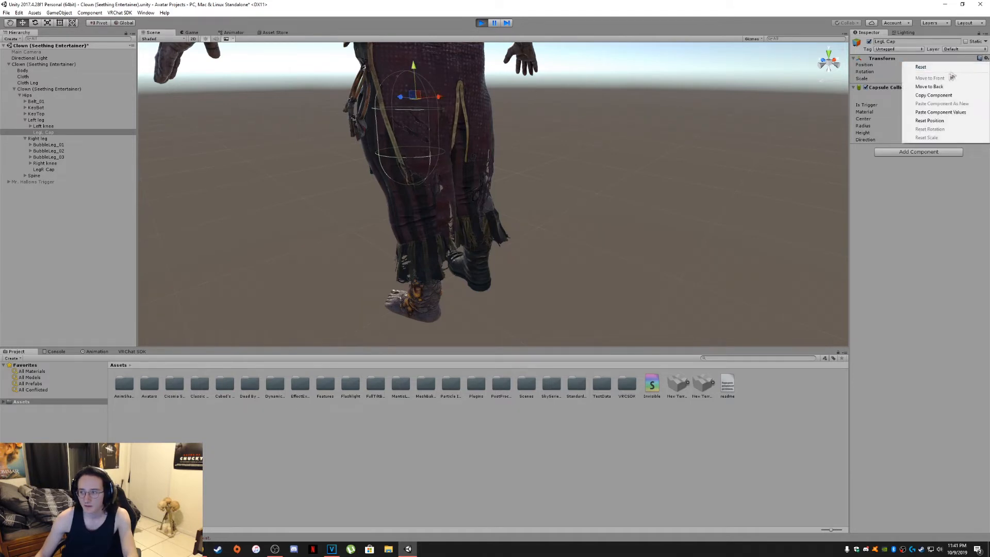
click(926, 95)
click(482, 22)
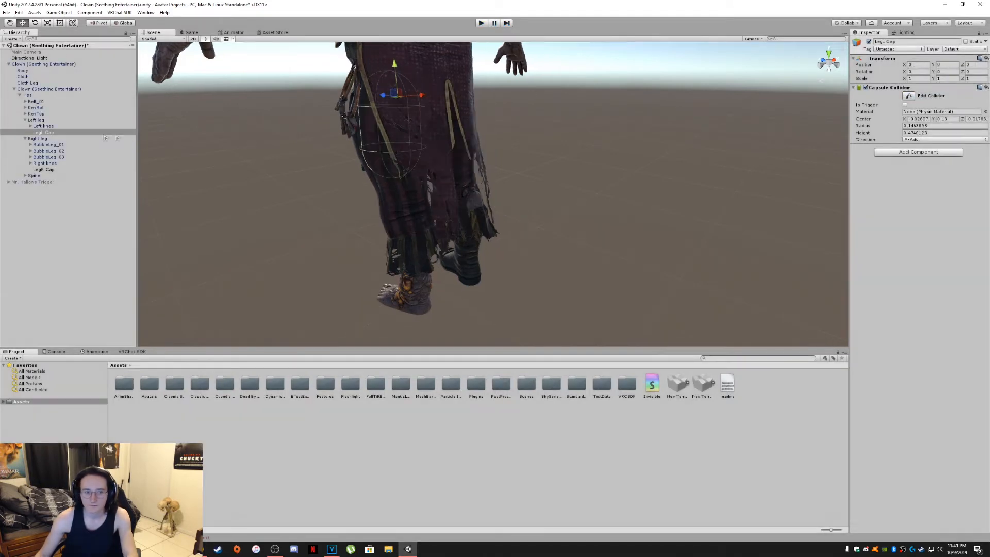
click(987, 58)
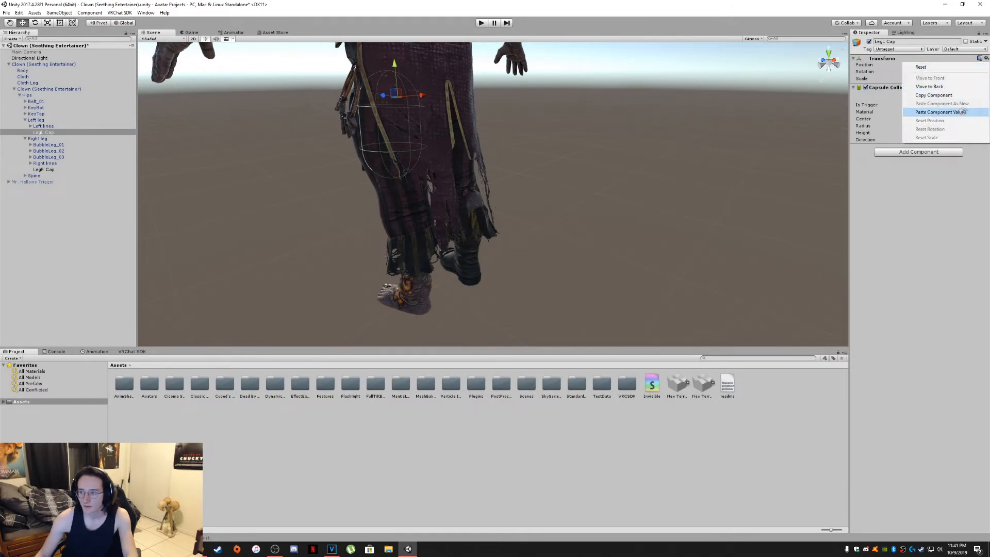
click(941, 111)
Test the cloth in play mode by moving the whole clown avatar forward and back, and stop play mode
click(485, 23)
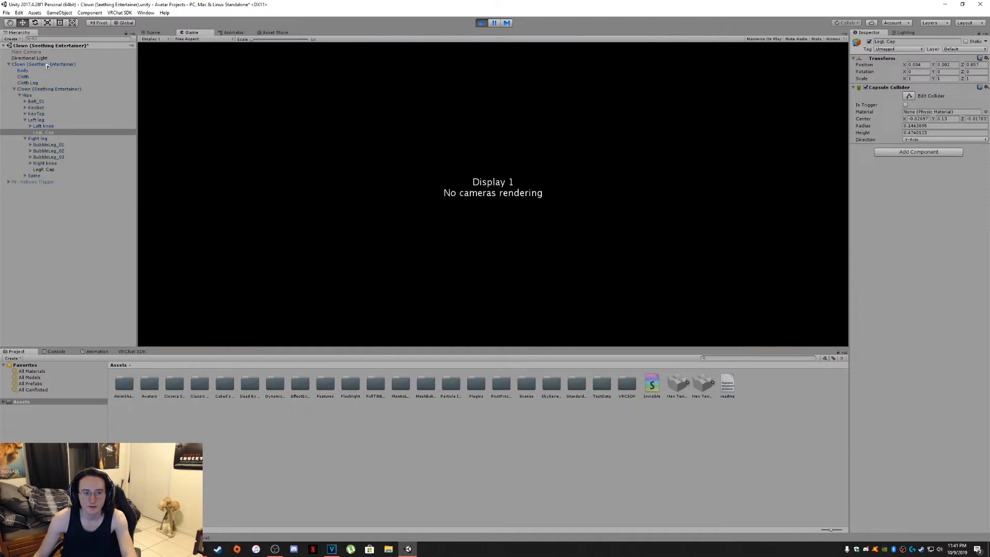
click(46, 65)
click(157, 32)
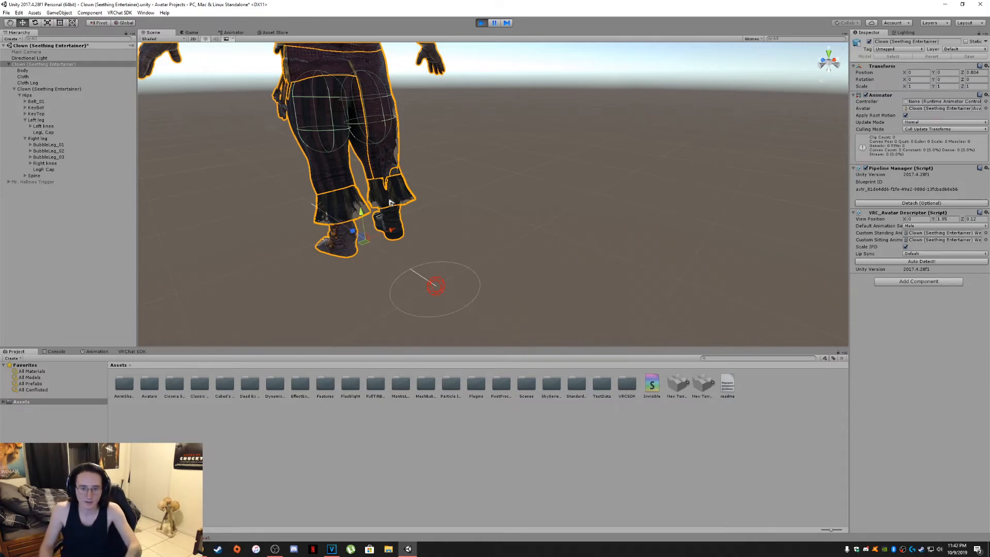
drag(351, 231, 437, 214)
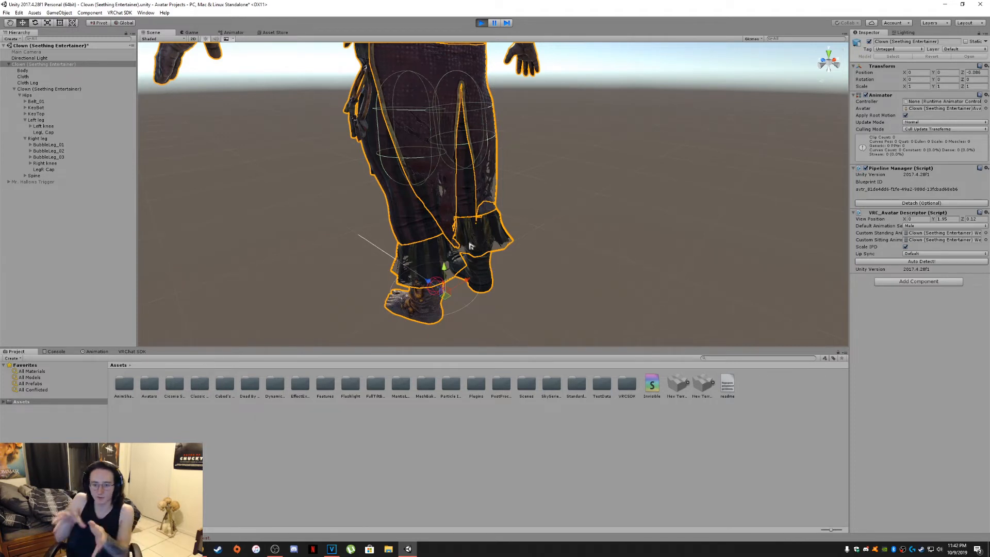
click(481, 23)
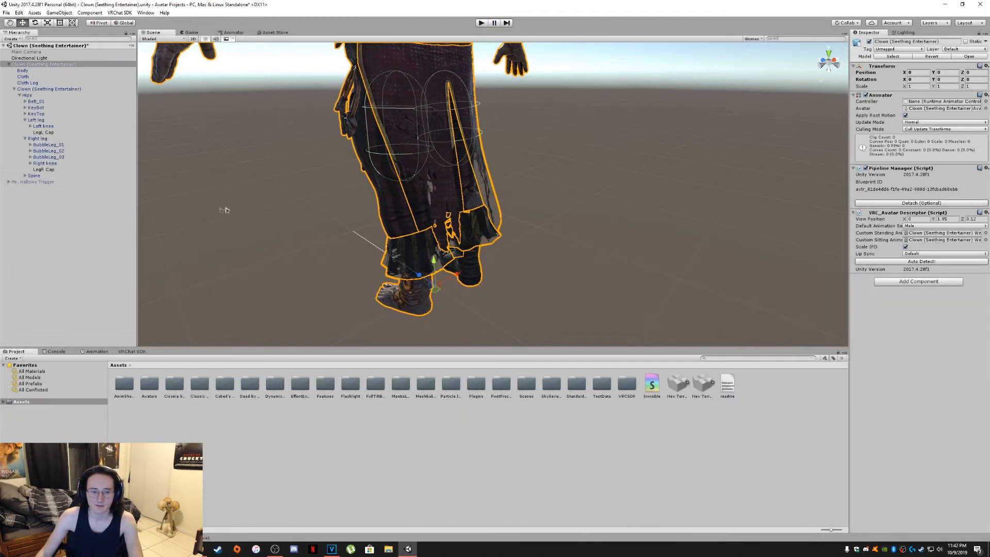
Create an empty child object under the clown's Right knee bone and name it KneeR Cap
click(51, 169)
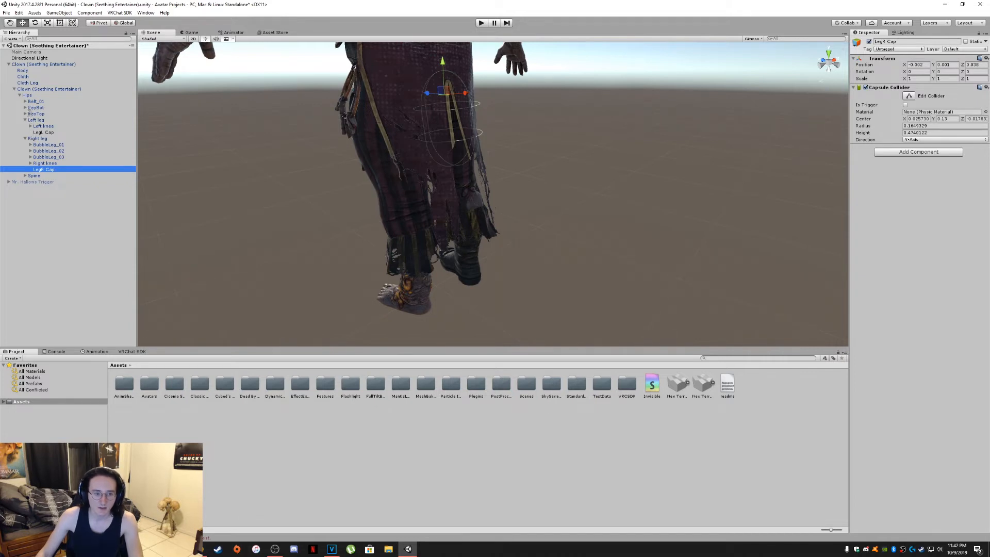
click(31, 164)
click(47, 170)
click(49, 164)
right_click(50, 164)
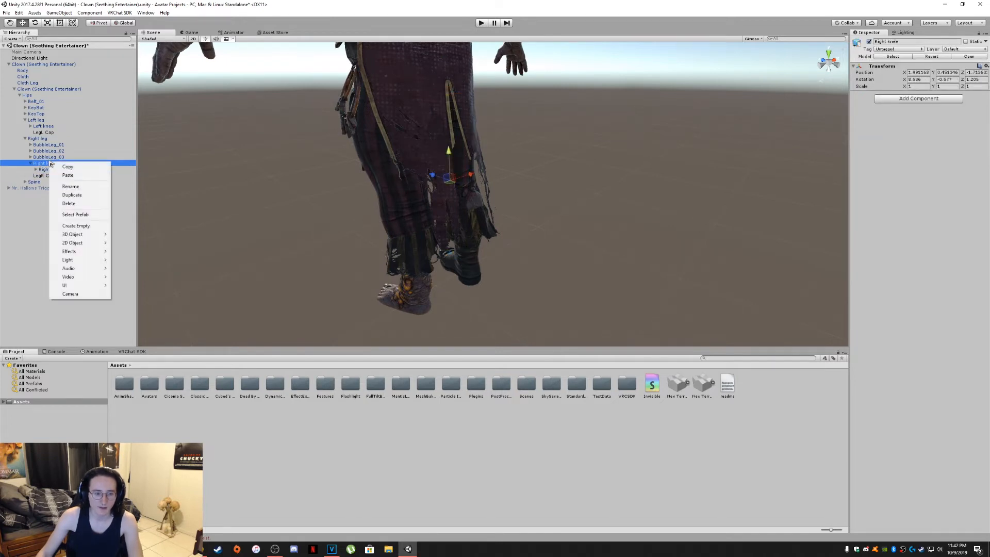
click(85, 226)
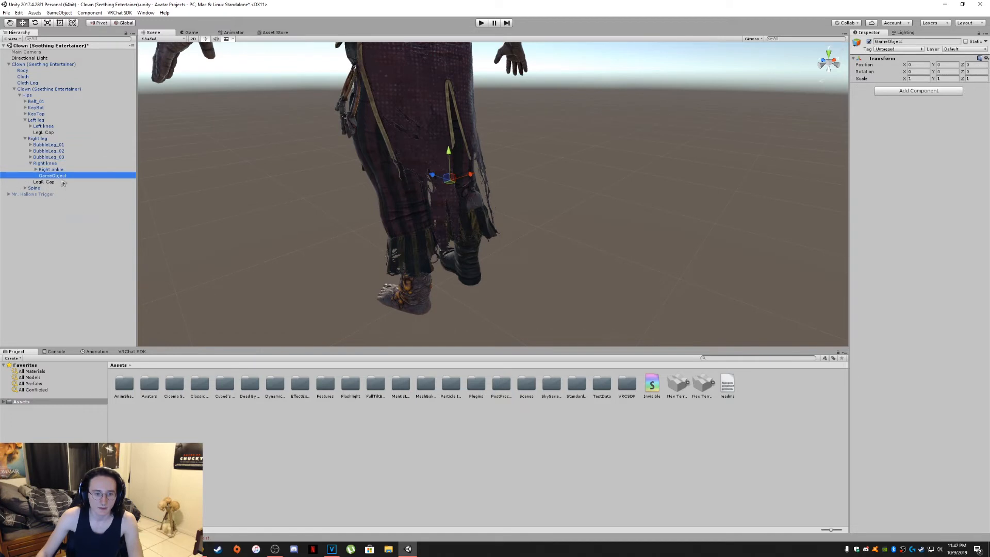
click(58, 176)
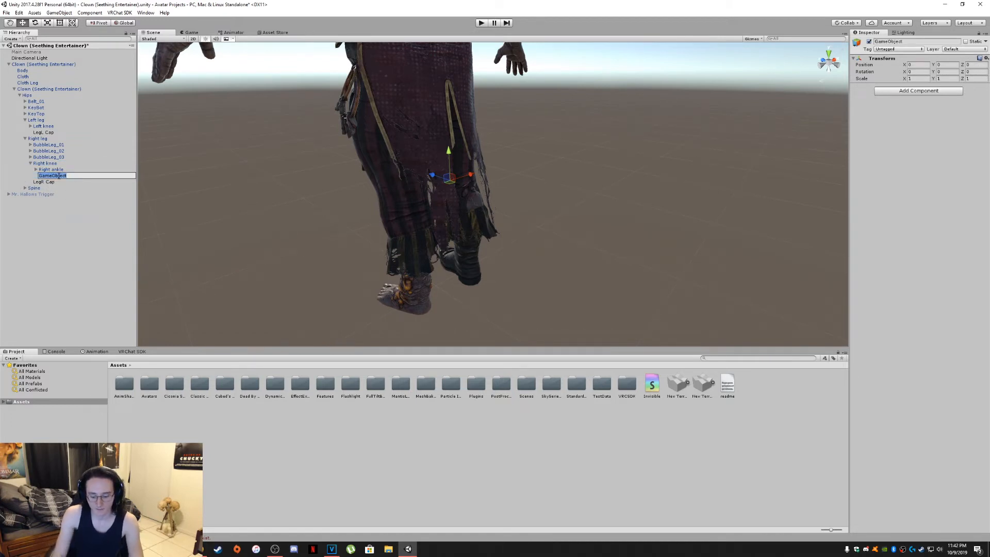
text(Knee)
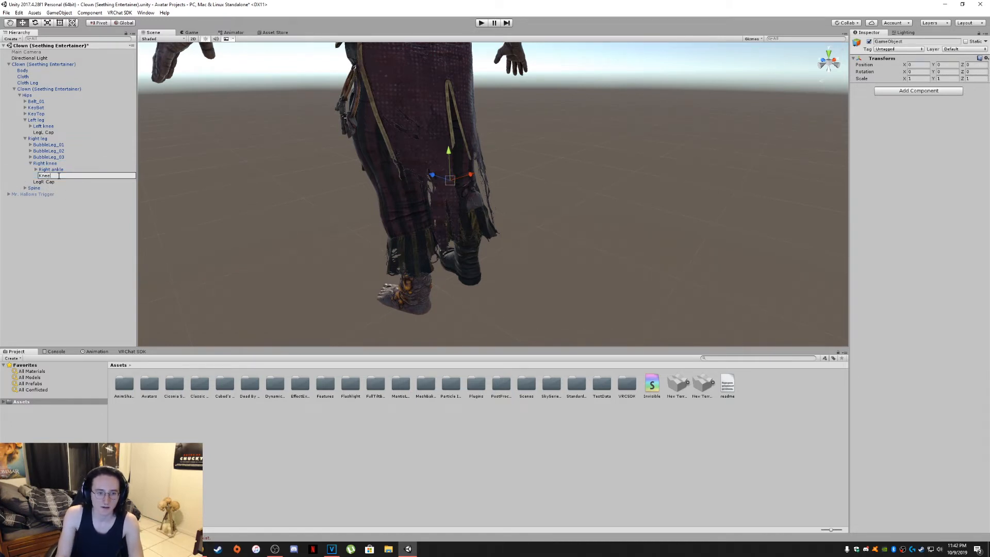
text(R Cap)
key(Return)
Add a Capsule Collider component to KneeR Cap
click(919, 90)
text(ca)
click(897, 169)
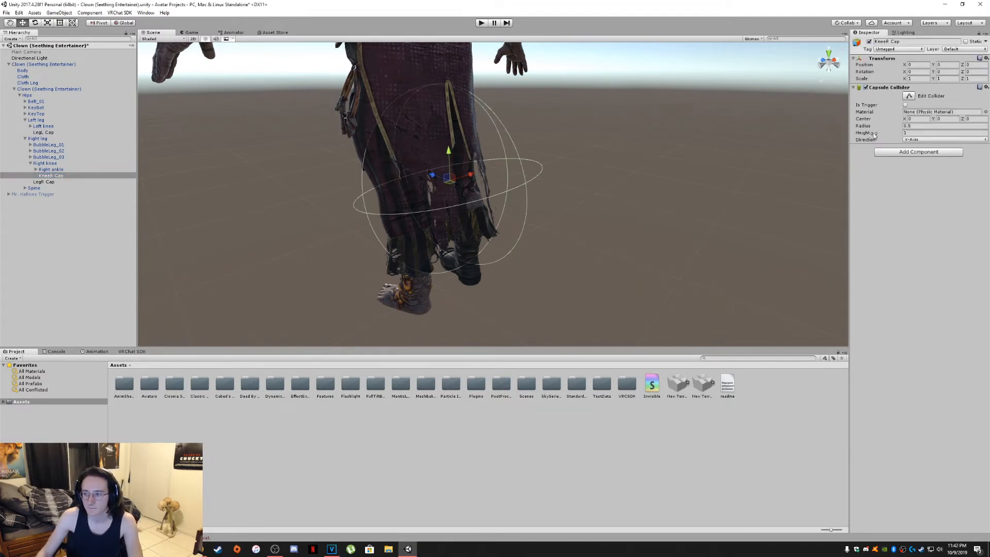
Edit the KneeR Cap collider and narrow it from the sides to a radius of about 0.12
click(909, 96)
drag(526, 186, 471, 183)
alt+drag(472, 183, 581, 181)
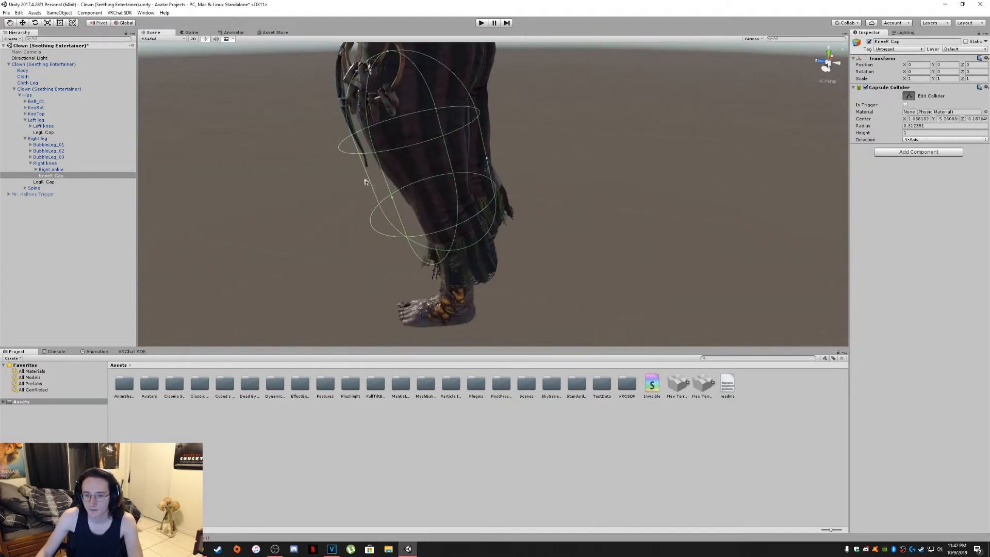
drag(392, 197, 441, 173)
right_drag(441, 172, 437, 234)
alt+drag(437, 234, 562, 210)
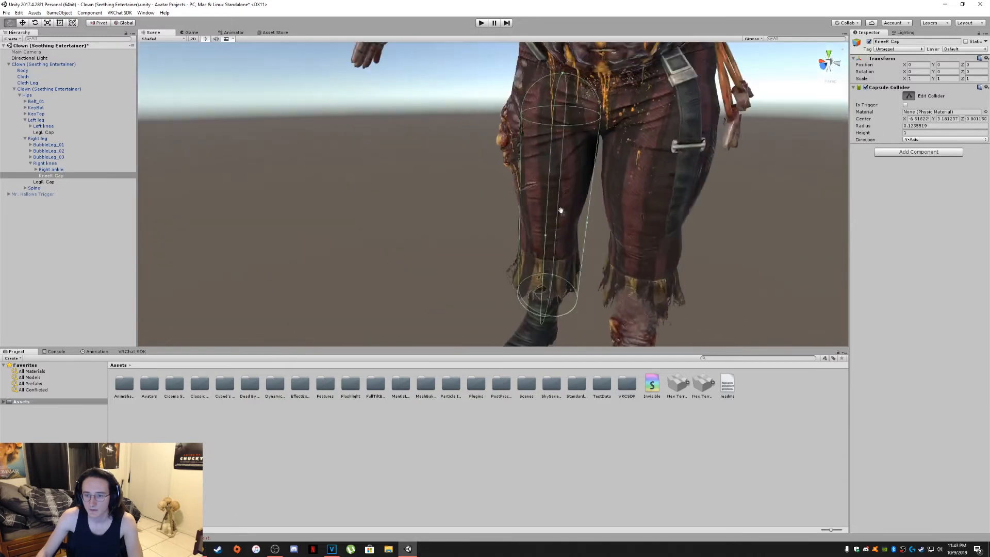
Shorten the KneeR Cap capsule around the right knee to a height of about 0.40 and narrow its radius to about 0.108
middle_drag(562, 210, 527, 143)
drag(508, 117, 510, 222)
right_drag(511, 222, 487, 201)
drag(498, 204, 493, 203)
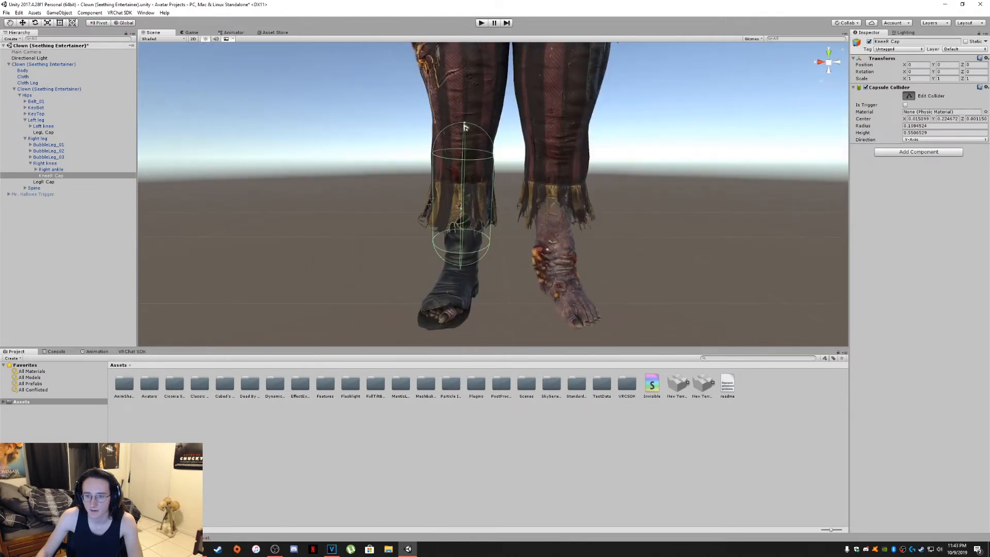
drag(465, 125, 464, 134)
drag(461, 262, 462, 233)
right_drag(462, 234, 464, 220)
middle_drag(464, 219, 499, 255)
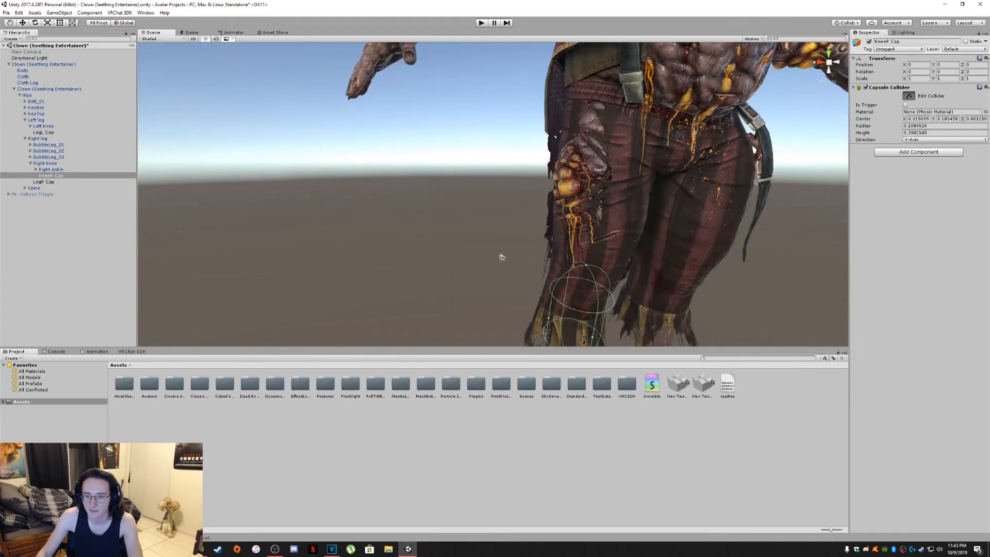
Fit the KneeR Cap capsule to the leg, shifting its center to about Z 0.034 and reducing the radius to about 0.099
right_drag(499, 255, 574, 274)
middle_drag(575, 274, 660, 274)
drag(473, 202, 462, 197)
drag(534, 213, 523, 212)
right_drag(523, 211, 371, 190)
key(d)
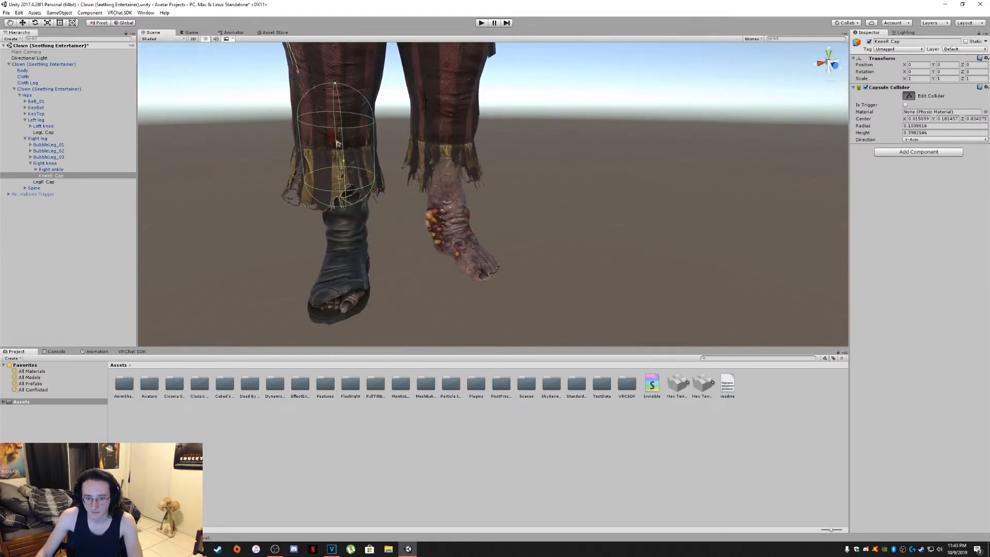
drag(374, 150, 354, 182)
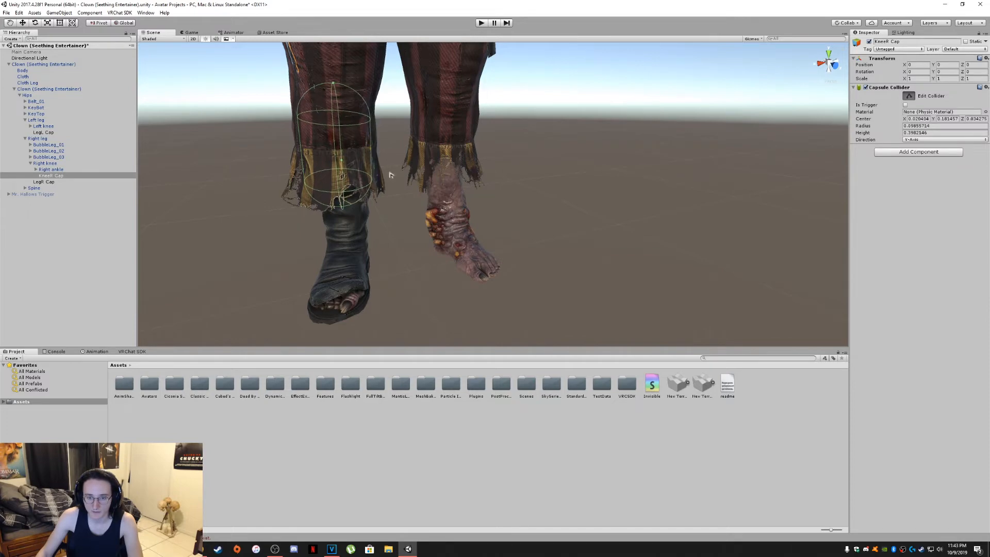
Check the KneeR Cap capsule's fit around the right leg and copy its Capsule Collider component
right_drag(415, 173, 506, 194)
key(a)
key(a)
right_drag(476, 227, 696, 264)
right_drag(655, 239, 467, 183)
key(d)
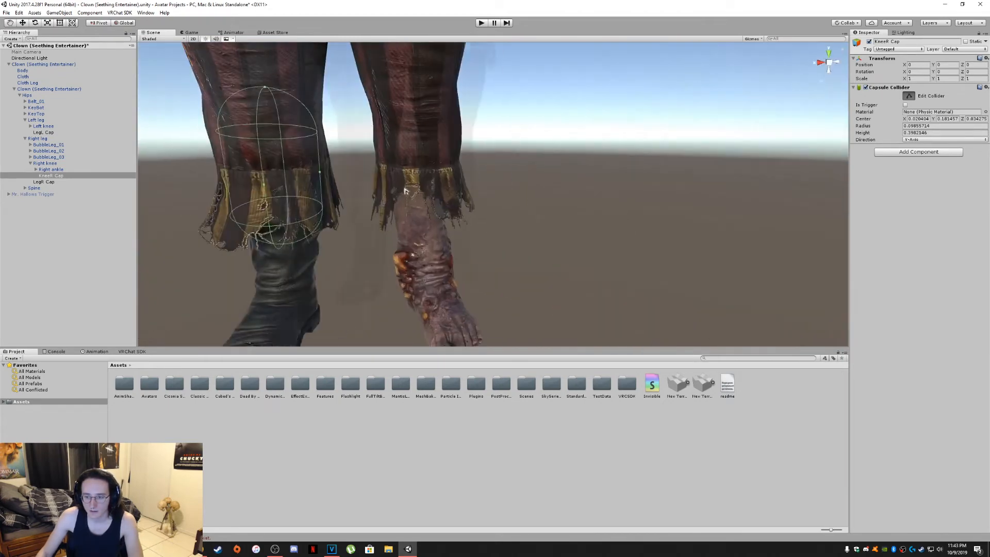
scroll(467, 183, down, 3)
click(986, 88)
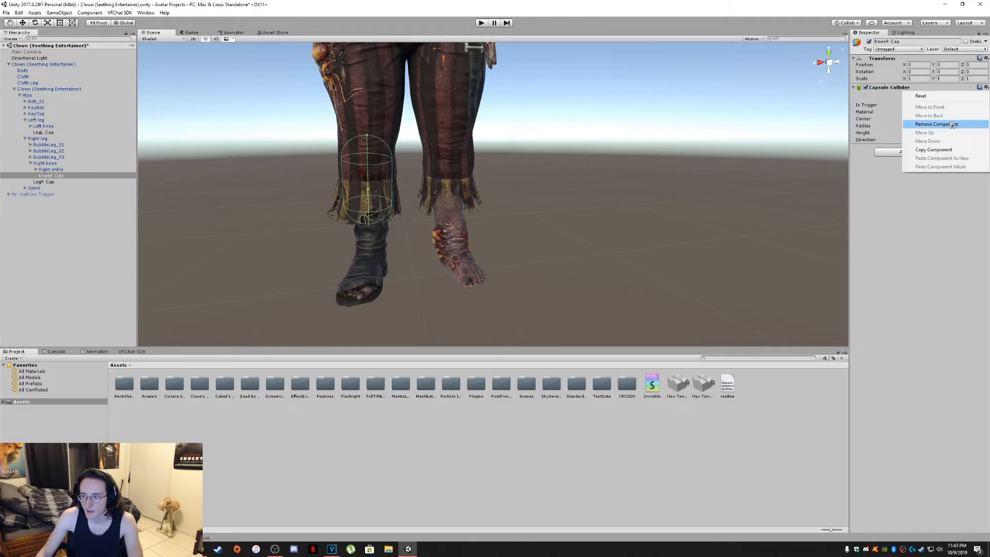
click(928, 147)
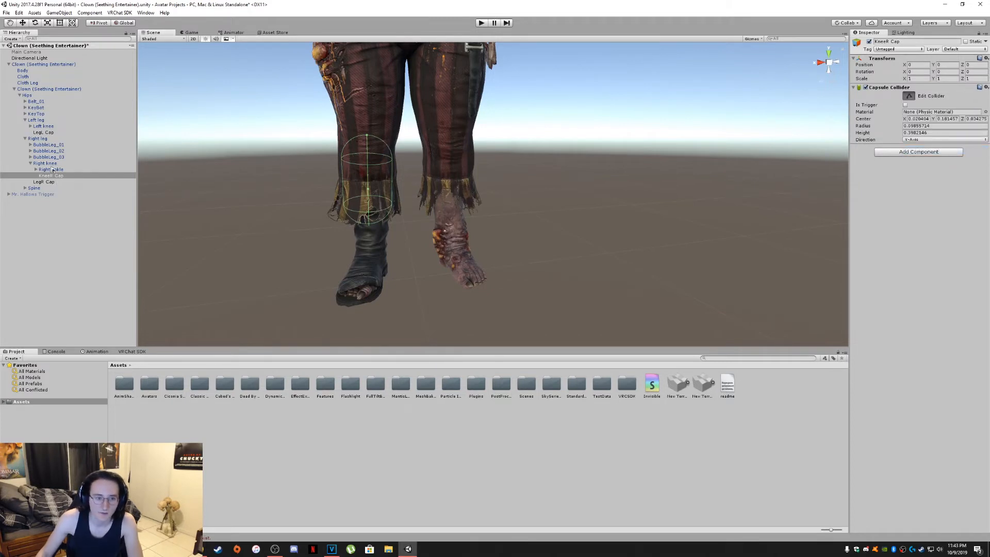
Create an empty child object under the Left knee bone and name it KneeL Cap
click(44, 127)
right_click(58, 128)
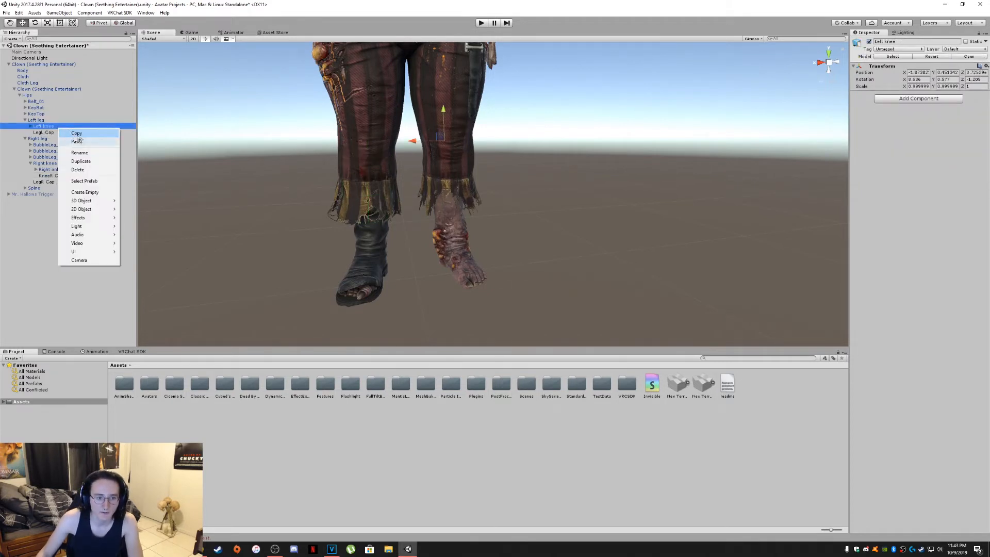
click(77, 193)
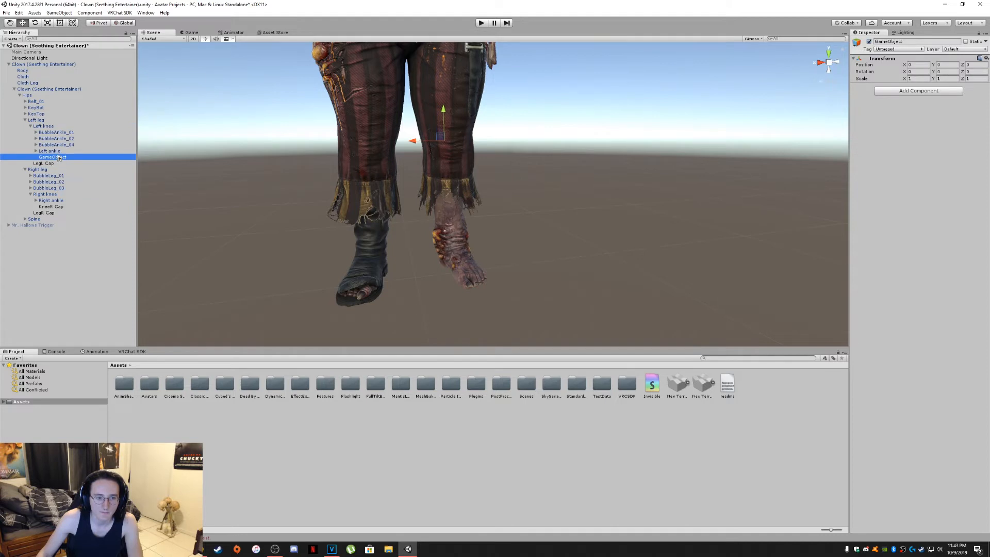
click(58, 157)
text(KneeLCa)
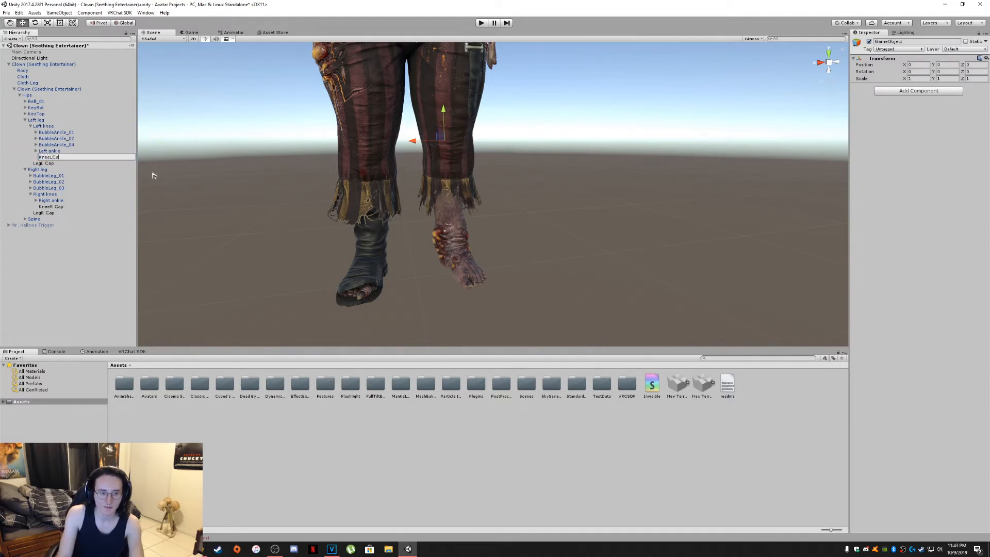
key(BackSpace)
text(Cap)
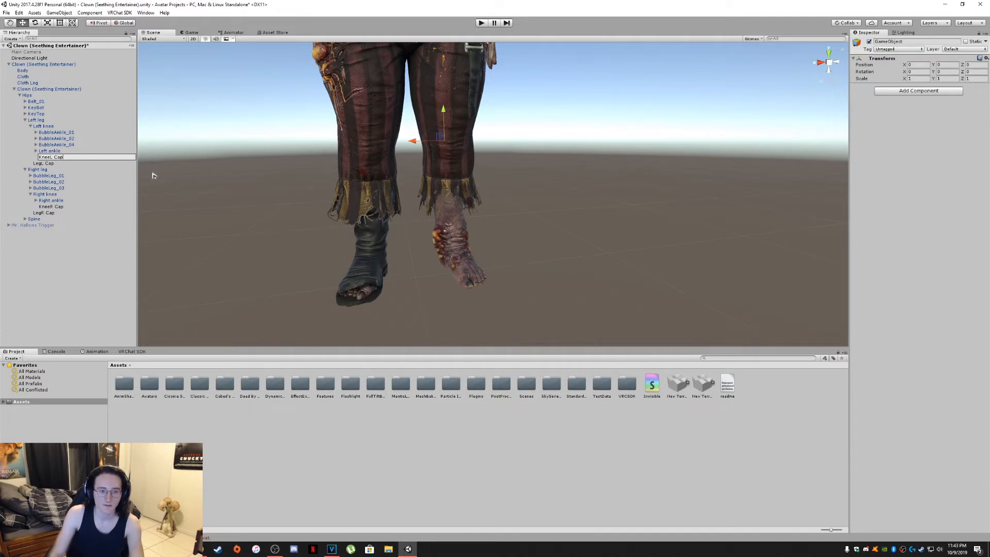
key(Return)
Add a Capsule Collider to KneeL Cap and paste the copied collider values onto it
click(918, 90)
click(915, 129)
click(915, 155)
click(985, 87)
click(941, 166)
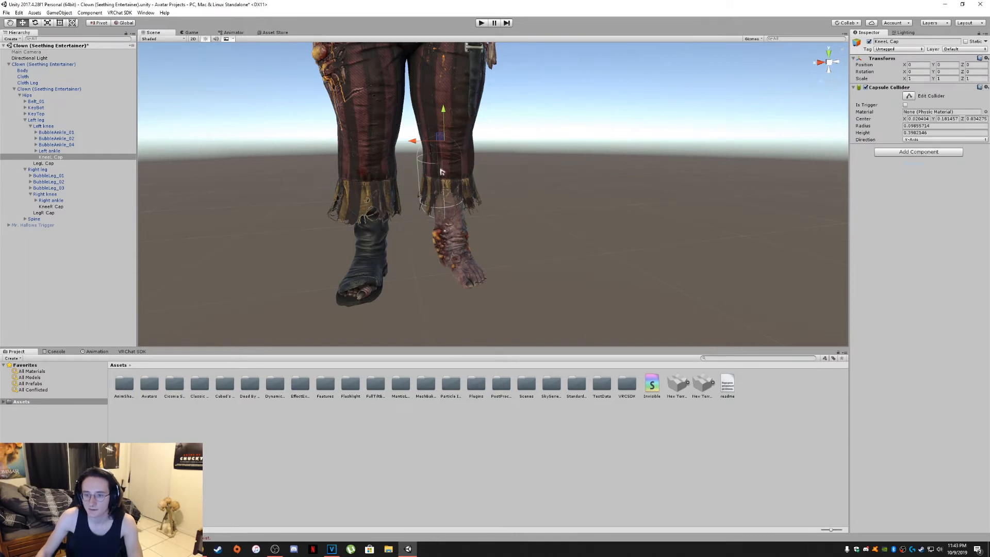
Edit the KneeL Cap collider and pull in its sides around the left leg to a radius of about 0.091
click(908, 96)
scroll(454, 154, up, 4)
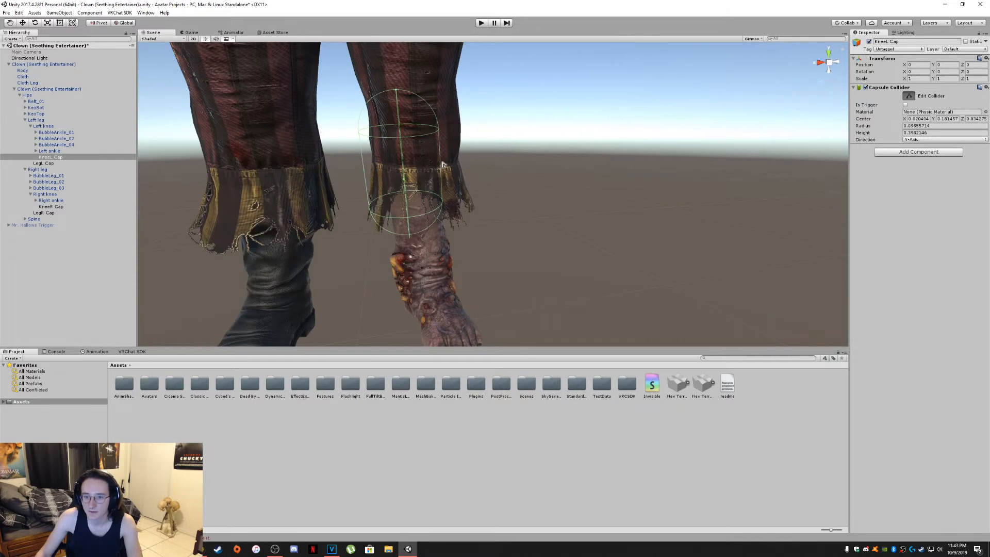
drag(441, 165, 449, 165)
drag(364, 170, 378, 170)
right_drag(378, 170, 608, 198)
middle_drag(608, 198, 675, 202)
right_drag(676, 202, 830, 215)
right_drag(605, 191, 562, 149)
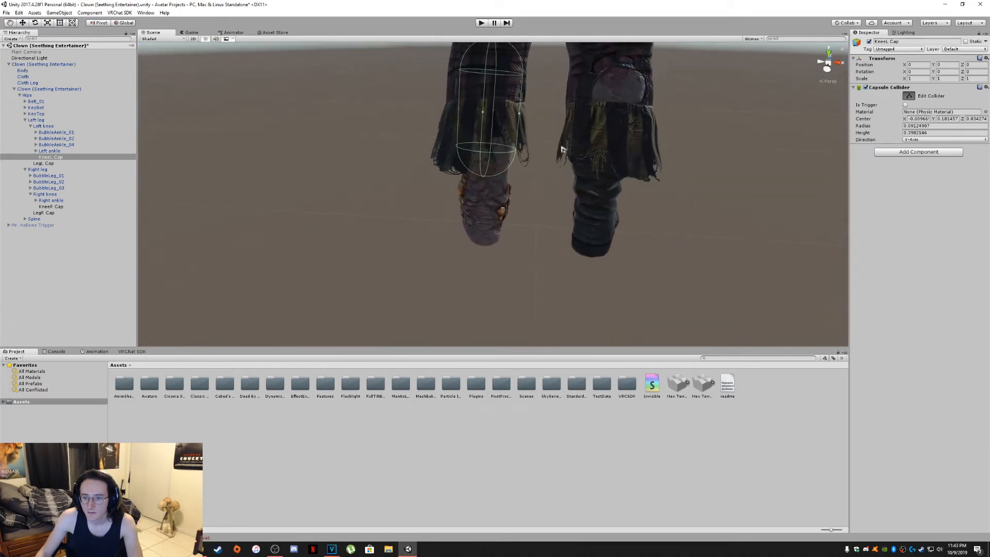
Fine-tune the sides of the KneeL Cap collider from behind the leg, and compare both knee capsules together
click(519, 117)
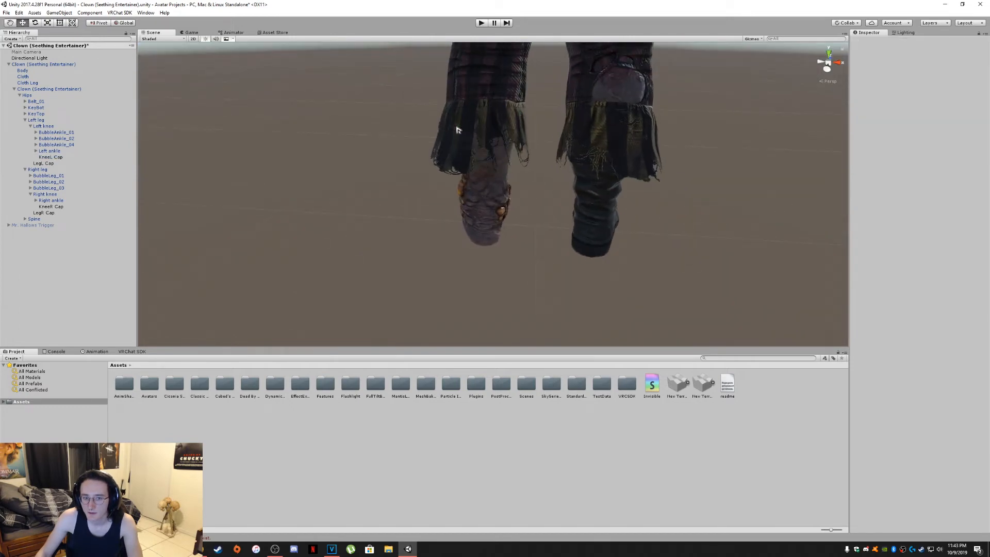
click(51, 157)
click(909, 96)
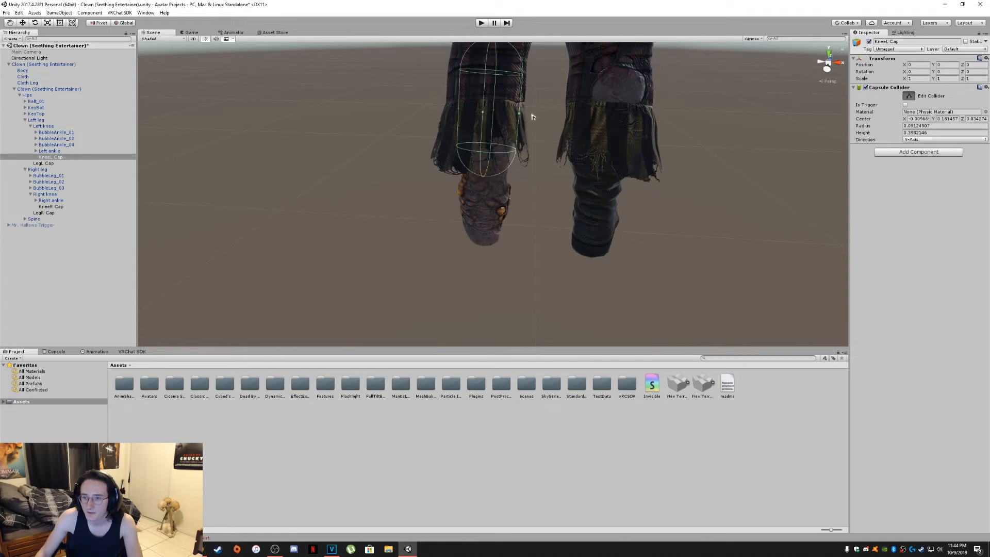
drag(519, 114, 516, 114)
right_drag(500, 118, 521, 126)
drag(457, 133, 455, 135)
right_drag(454, 135, 563, 155)
ctrl+click(65, 207)
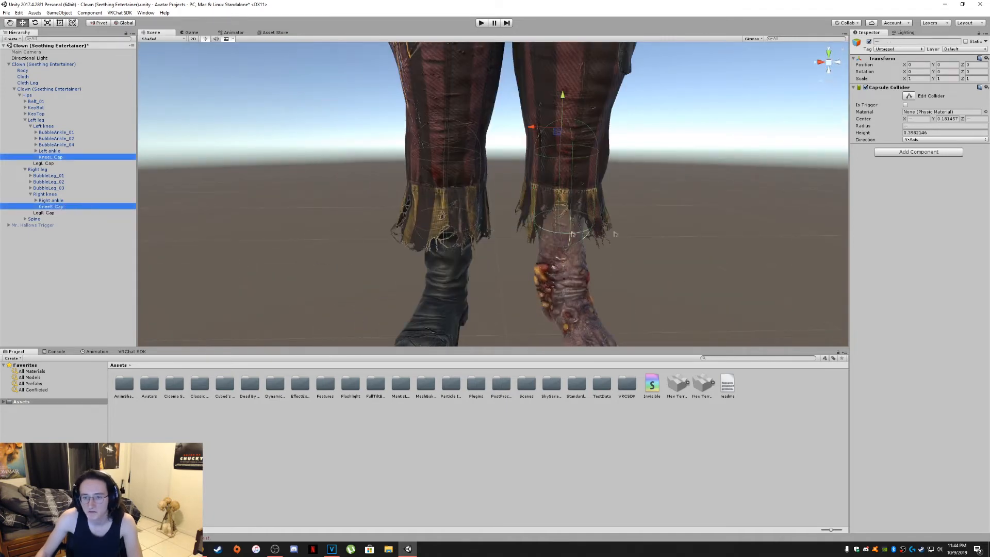
scroll(614, 232, down, 4)
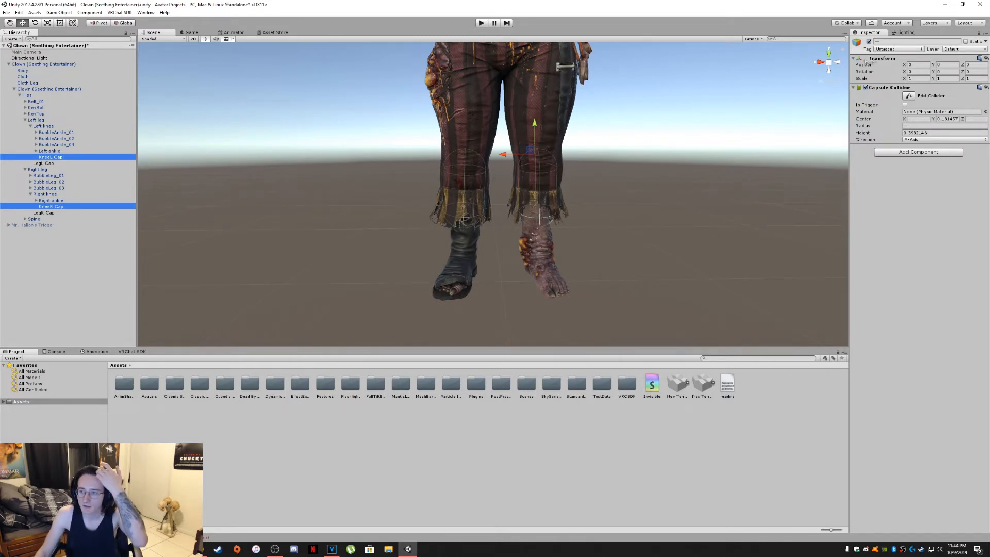
Set the size of the Cloth object's Capsule Colliders list to 4
click(51, 157)
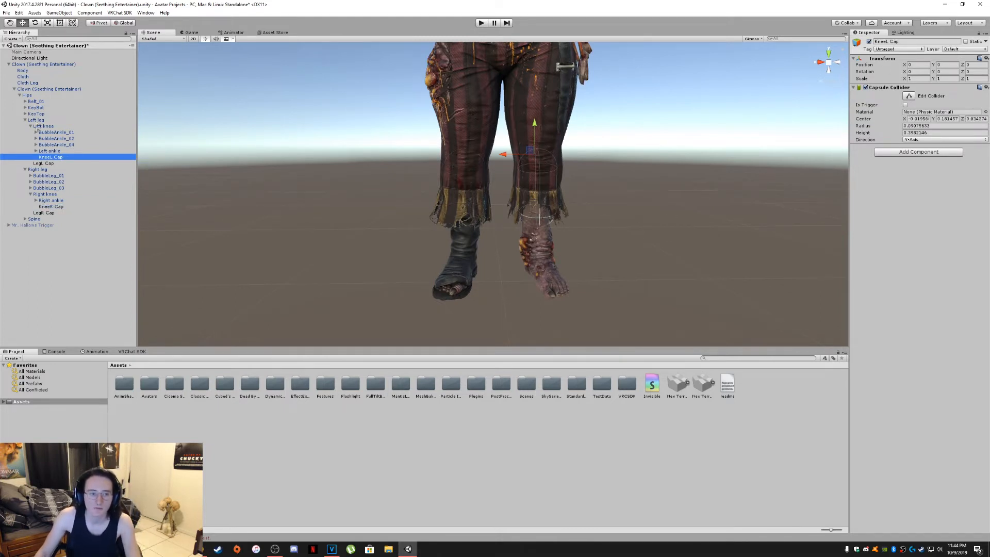
click(34, 76)
click(919, 366)
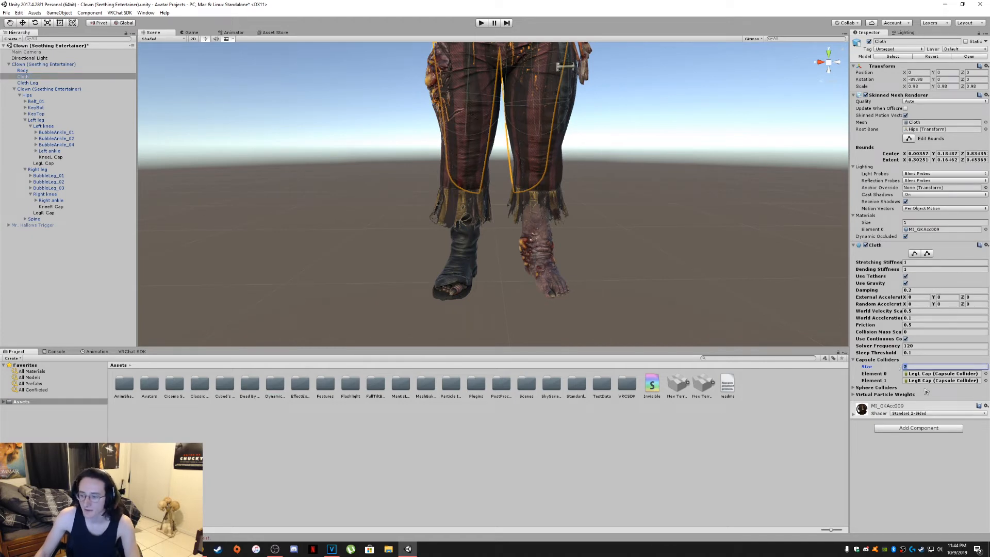
text(4)
key(Return)
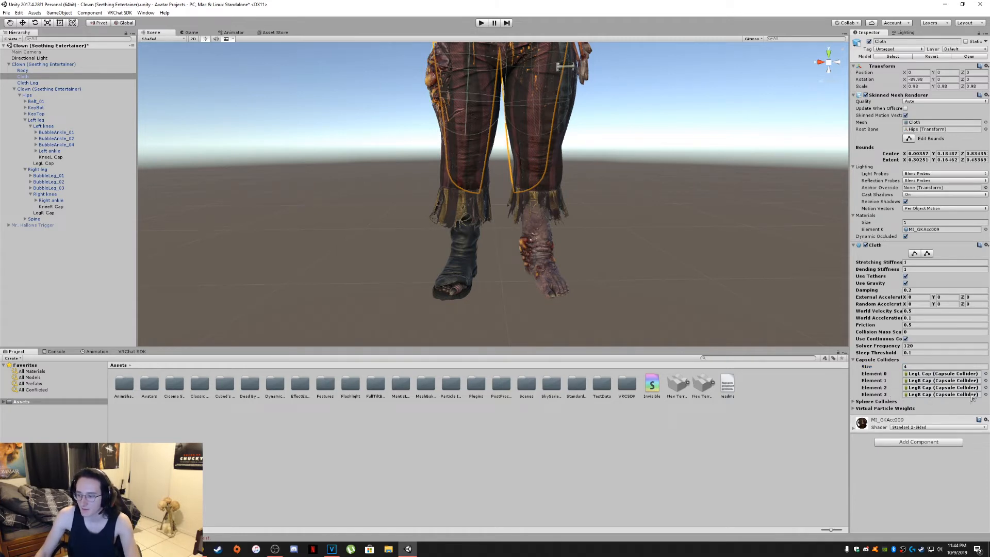
Assign KneeL Cap to Element 2 and KneeR Cap to Element 3 of the Cloth's capsule colliders
click(985, 388)
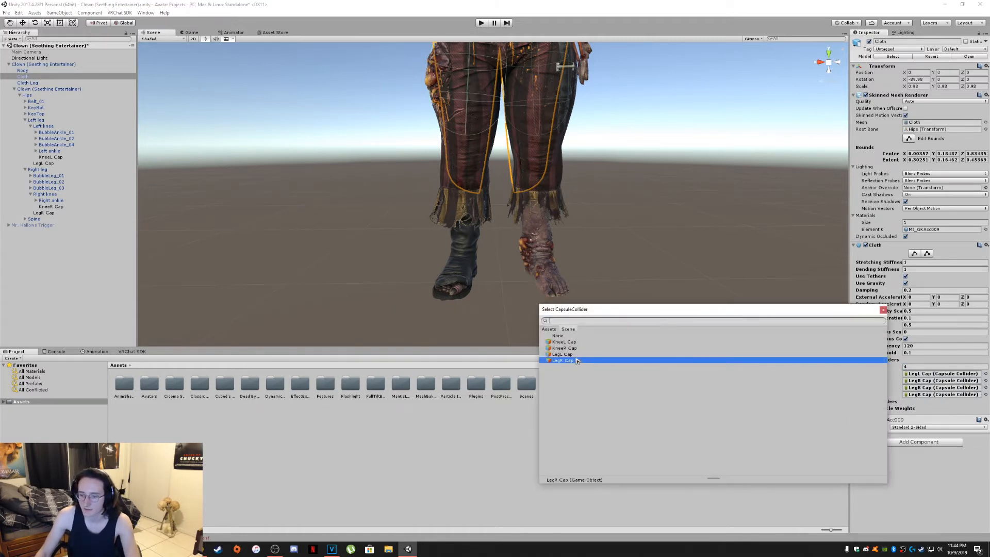
click(573, 342)
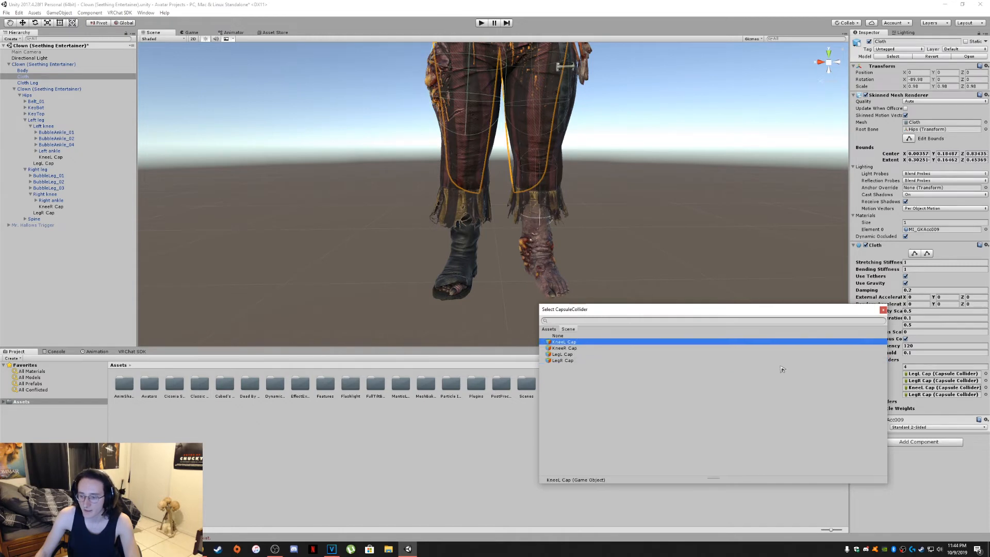
click(882, 310)
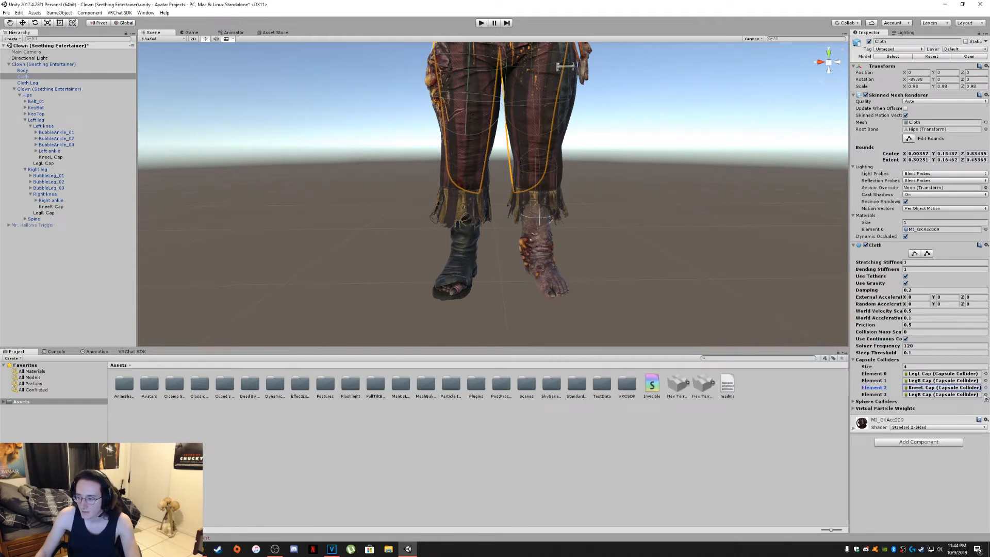
click(986, 395)
click(640, 349)
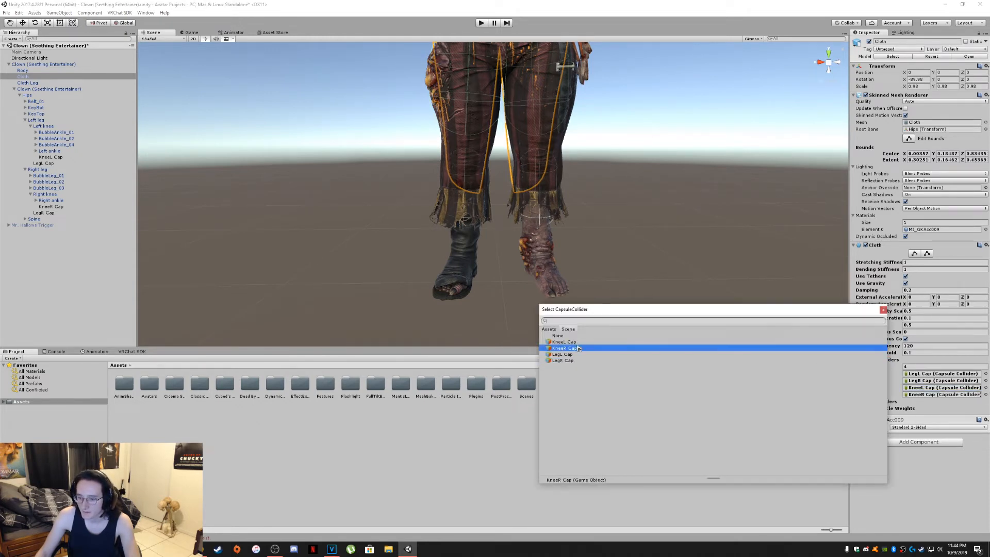
click(883, 310)
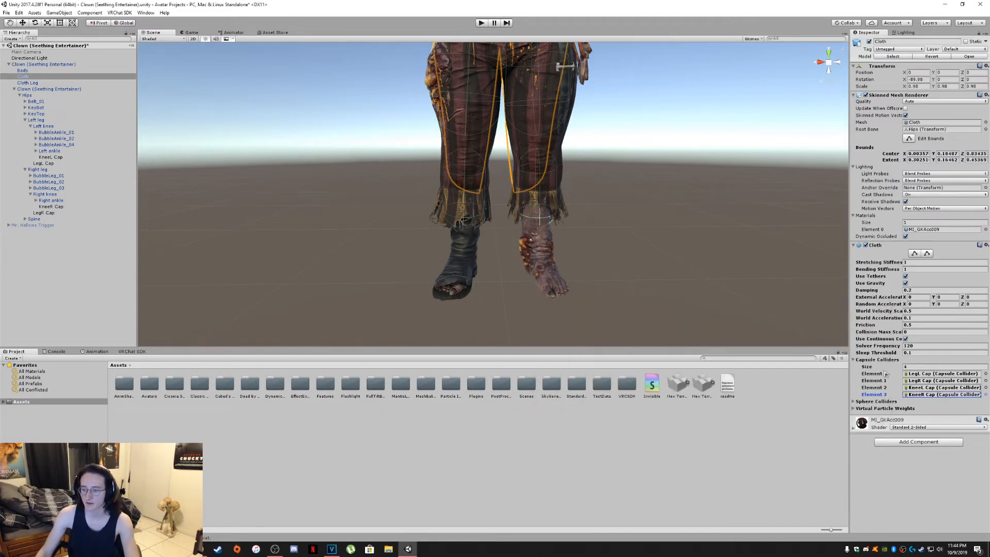
key(f)
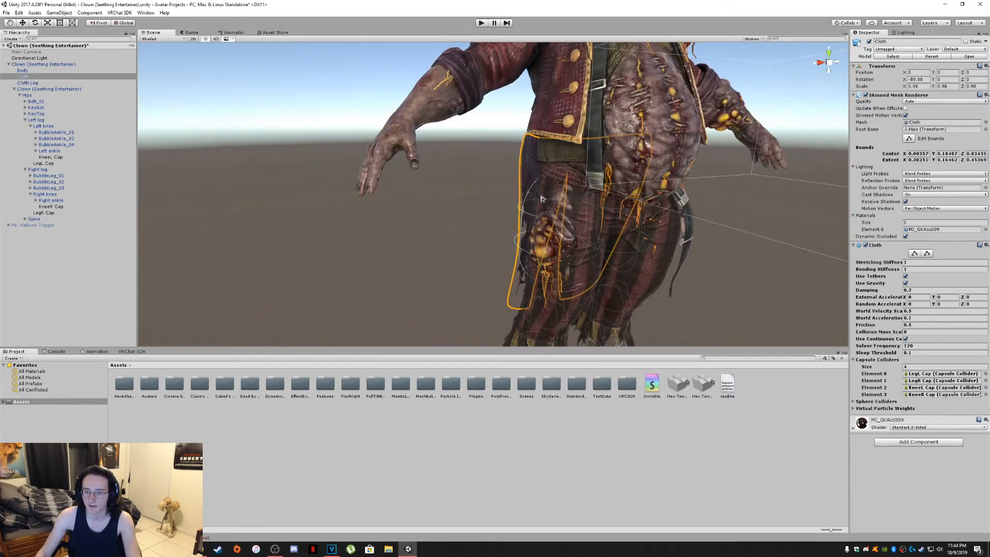
Run the scene in Play mode and examine how the coat tail hangs around the legs from the side and behind
right_drag(550, 282, 601, 272)
middle_drag(601, 272, 633, 256)
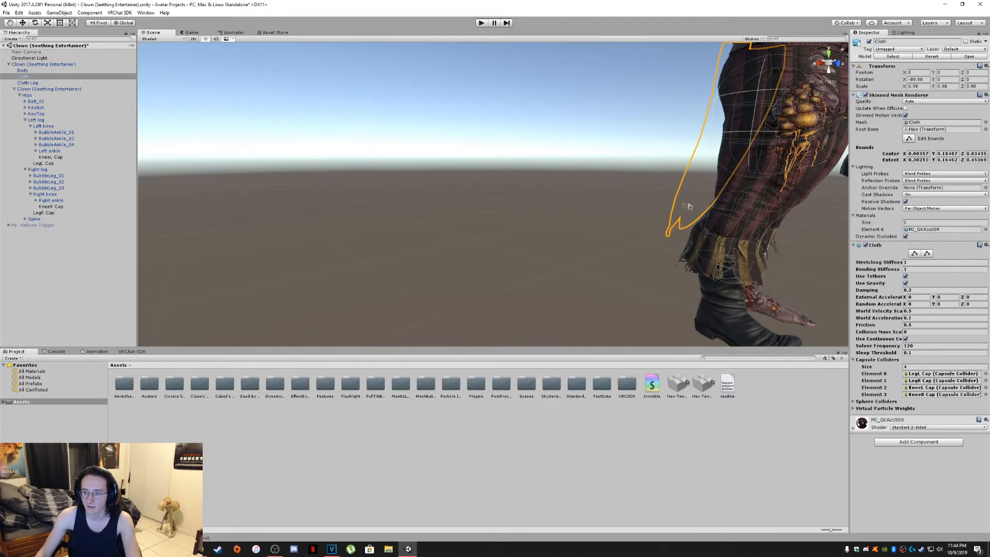
key(f)
alt+drag(512, 260, 599, 242)
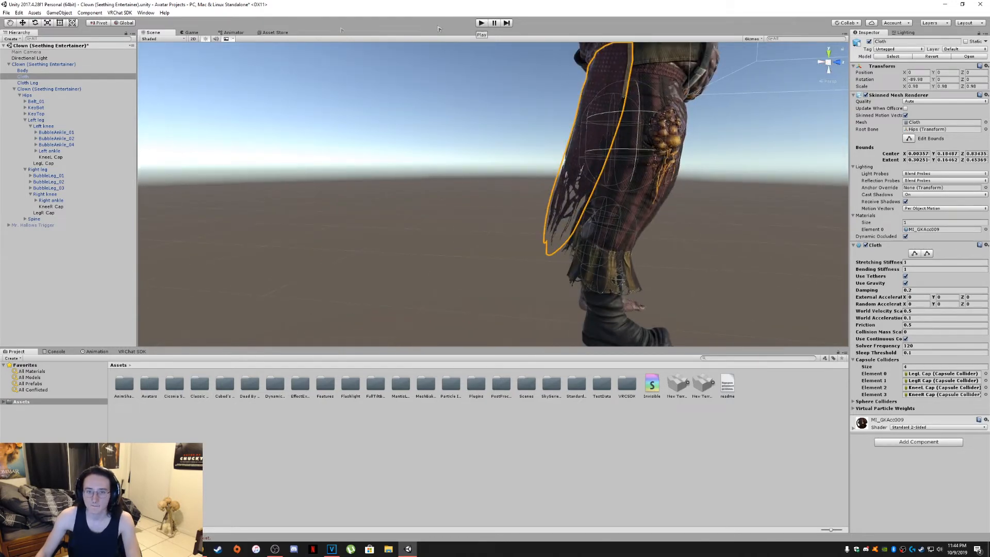
click(26, 52)
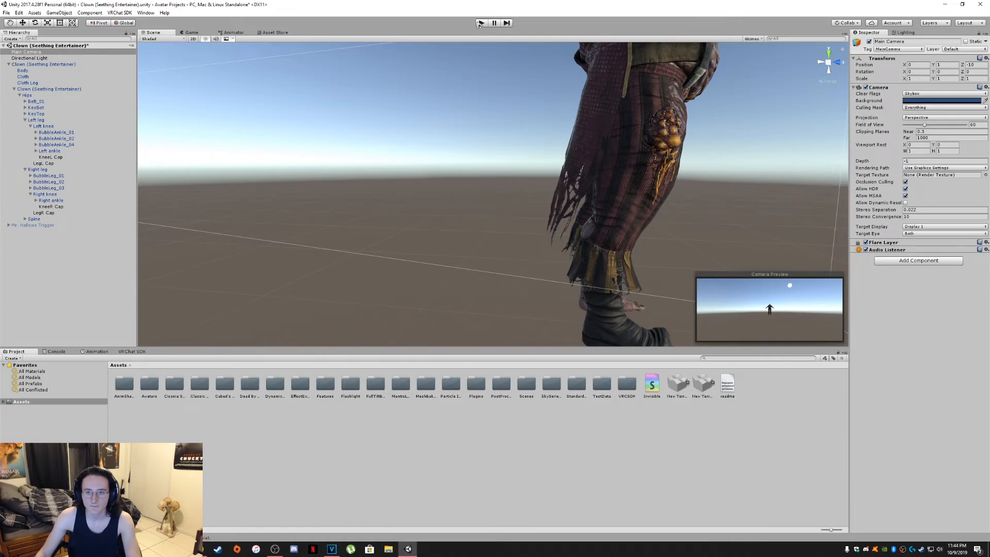
click(480, 23)
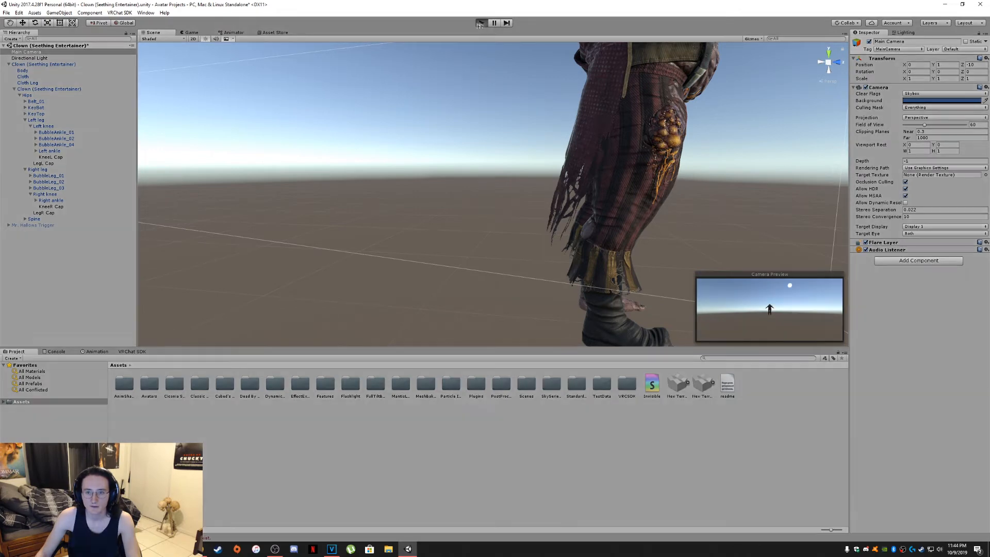
click(155, 34)
right_drag(361, 116, 583, 167)
scroll(526, 158, down, 3)
middle_drag(584, 167, 592, 168)
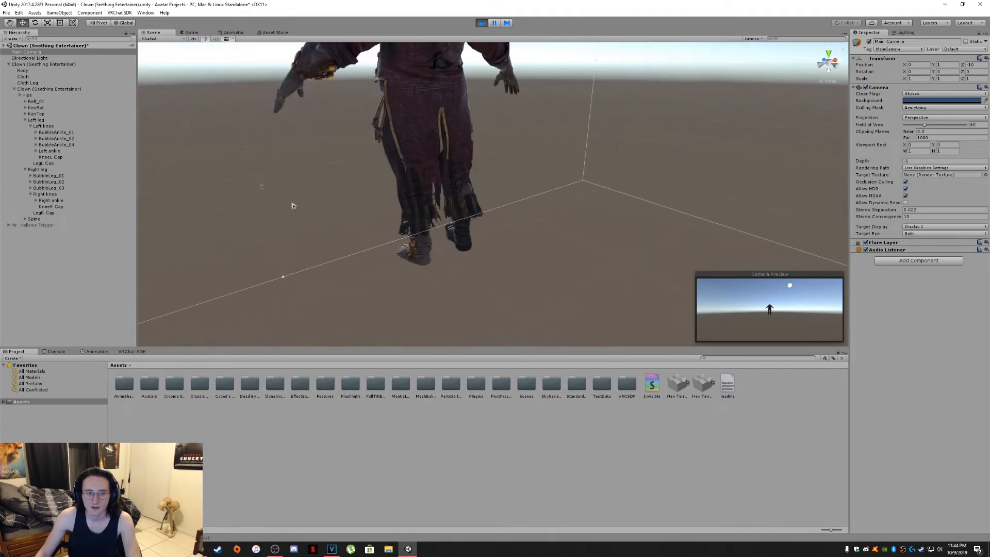
Move the whole clown avatar in Play mode to test the coat tail's motion, and stop the simulation
click(34, 64)
drag(428, 240, 530, 221)
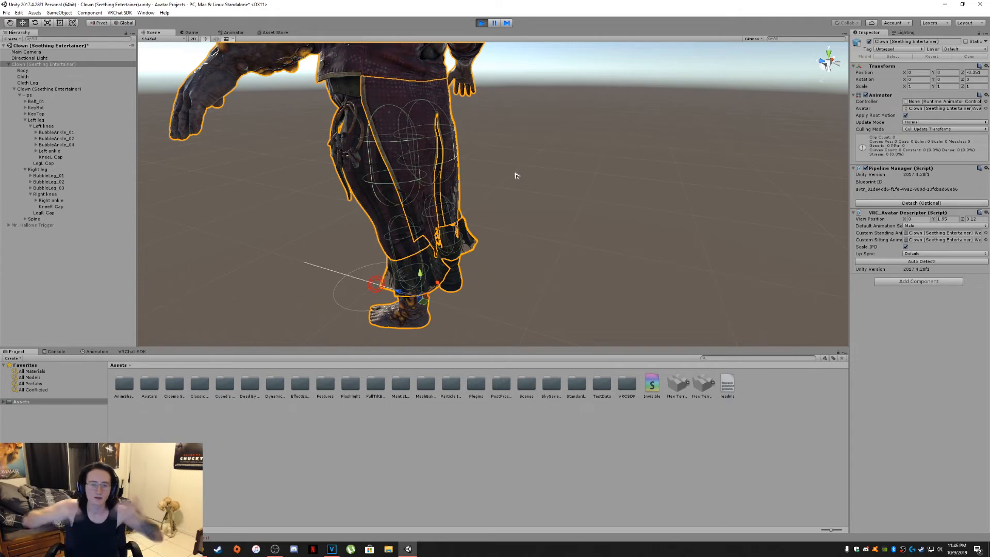
click(482, 22)
alt+drag(456, 159, 361, 154)
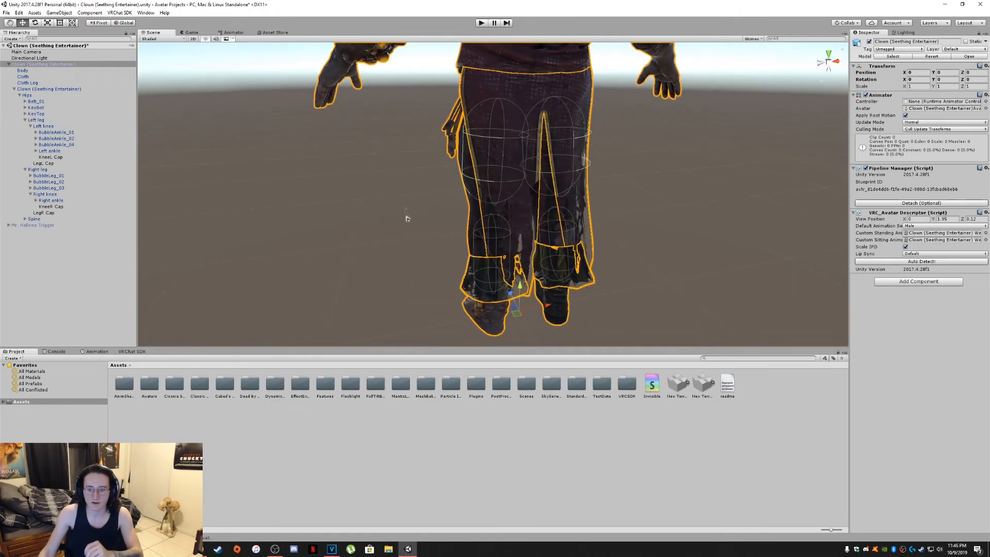
Add a Cloth component to the Cloth Leg object
click(34, 84)
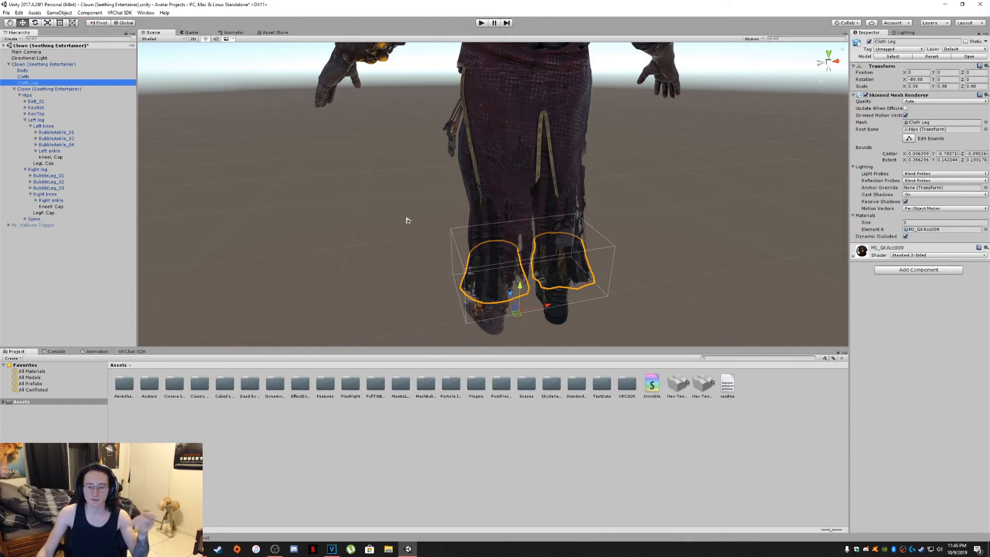
alt+drag(651, 253, 650, 232)
middle_drag(650, 232, 524, 182)
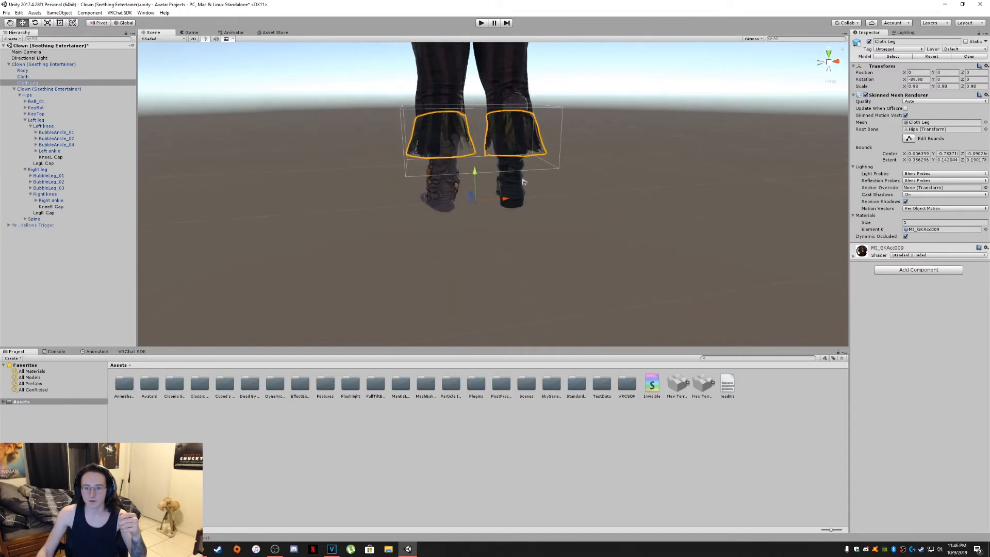
click(918, 270)
text(ca)
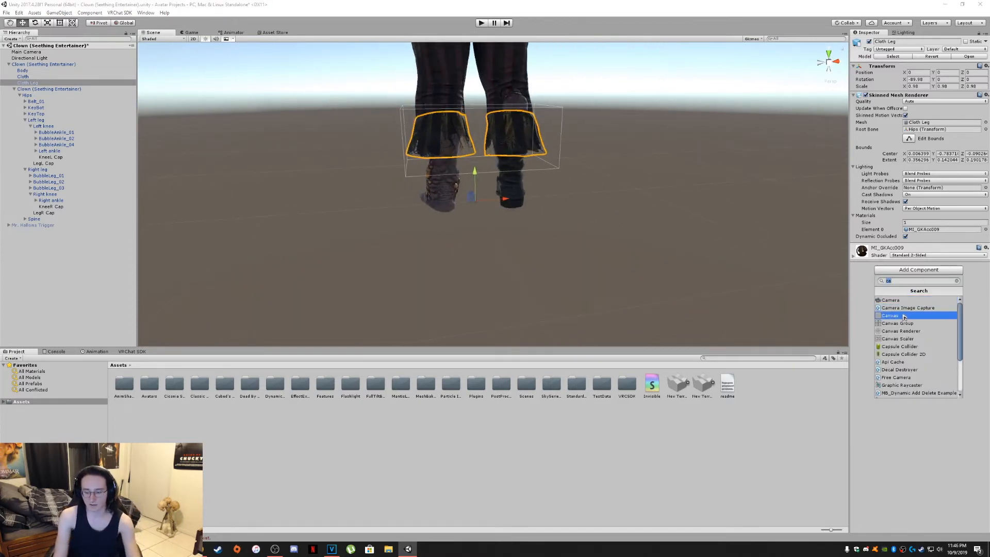
text(cloth)
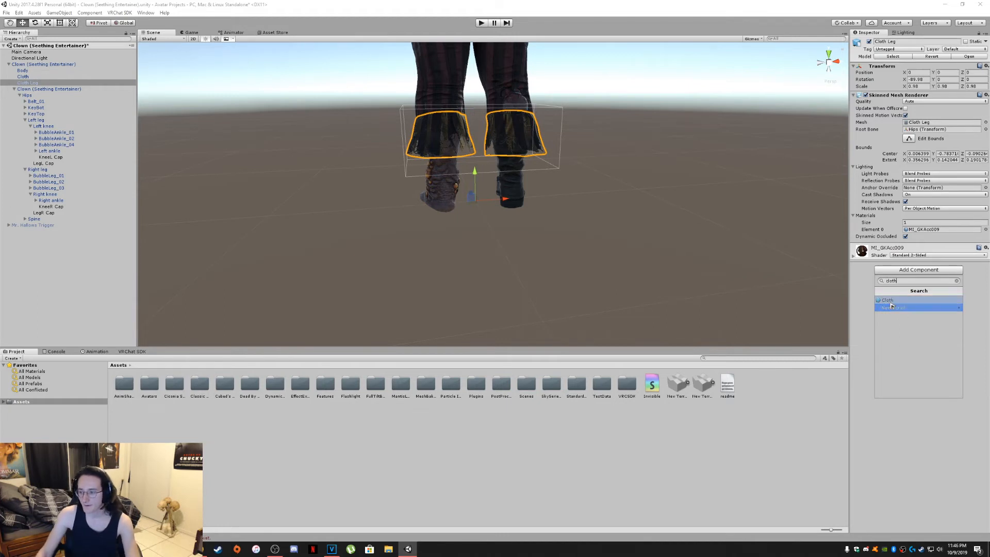
click(889, 299)
Set the Cloth Leg's cloth damping to 0.2 and its world acceleration scale to 0.1
click(911, 269)
click(912, 290)
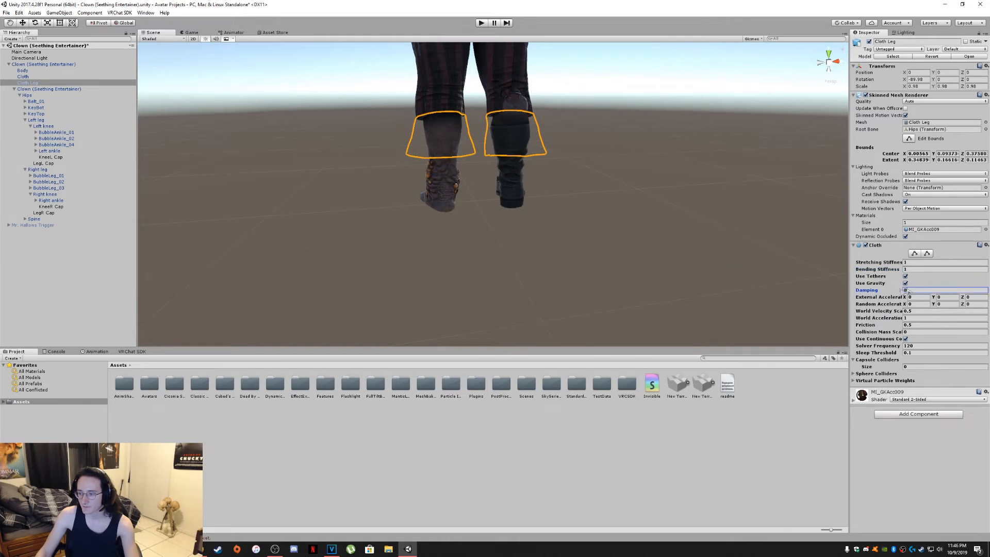
click(905, 318)
text(0.1)
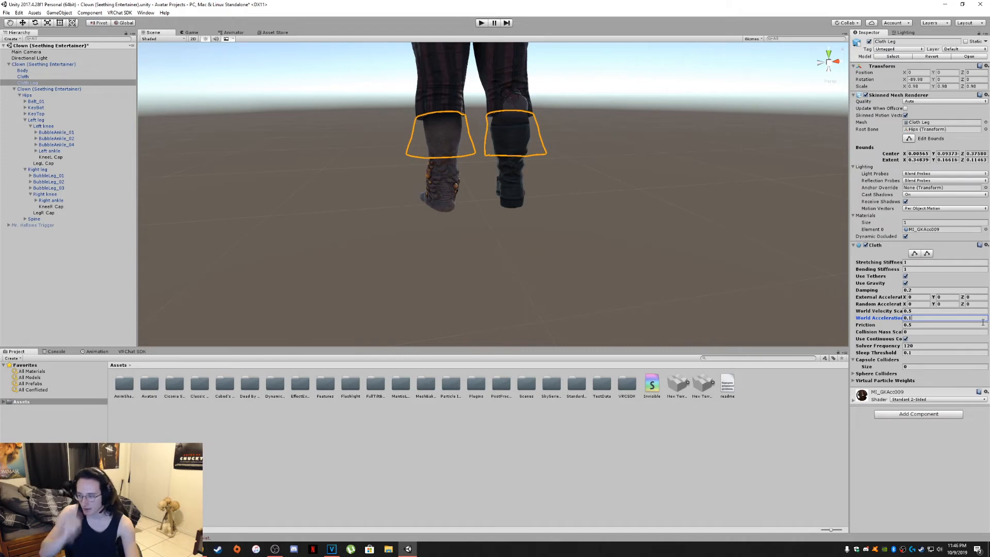
Reselect Cloth Leg to realign its cloth vertices with the trouser cuffs and open its cloth constraints for editing
click(914, 253)
scroll(609, 183, down, 5)
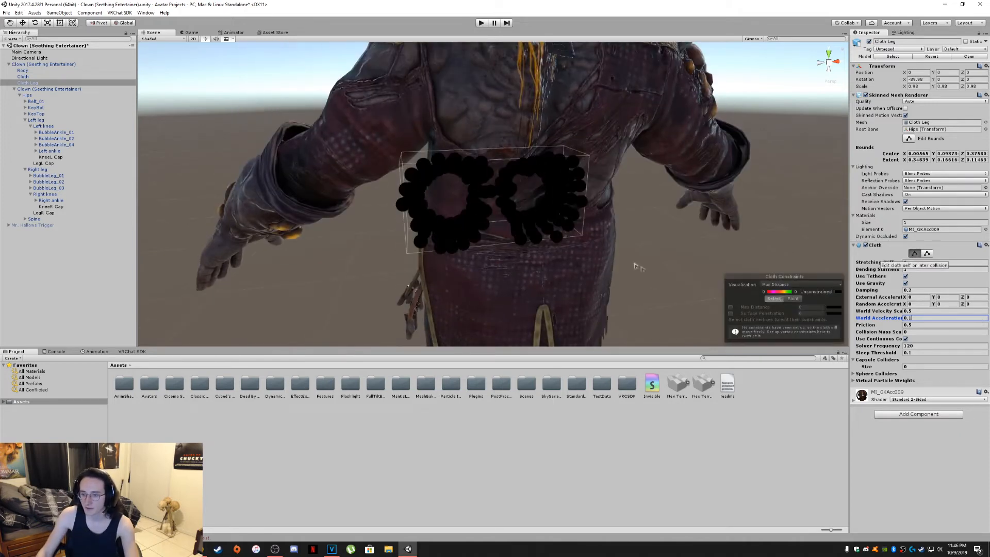
scroll(609, 183, up, 5)
click(23, 76)
click(28, 82)
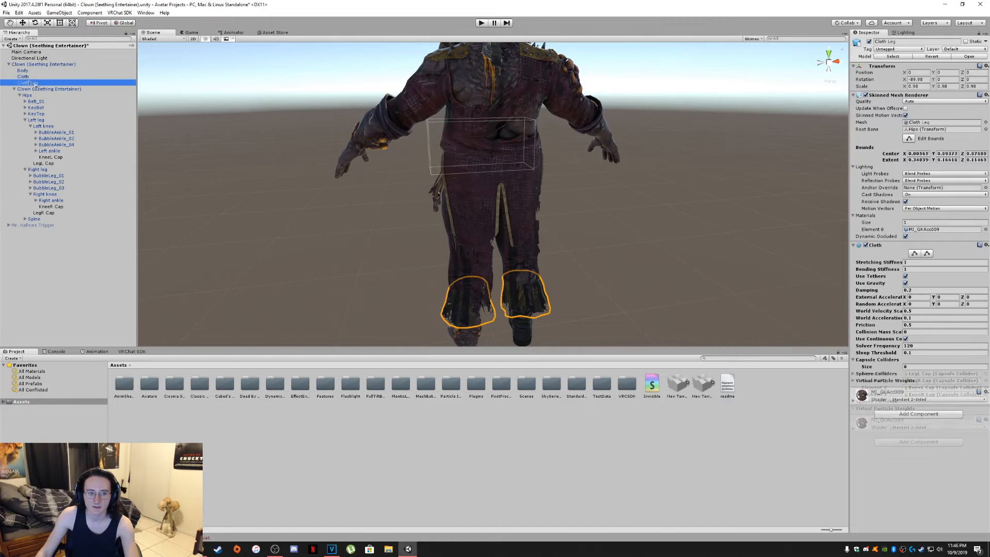
click(914, 253)
scroll(557, 274, up, 4)
right_drag(557, 274, 522, 219)
middle_drag(522, 220, 530, 183)
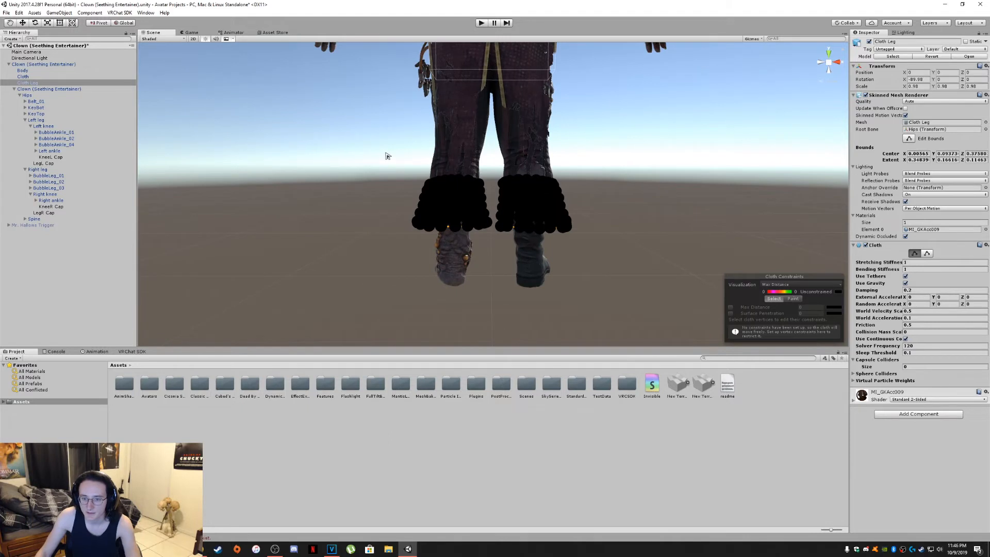
Select the upper ring of vertices around both trouser cuffs and constrain them with a Max Distance of 0
click(785, 287)
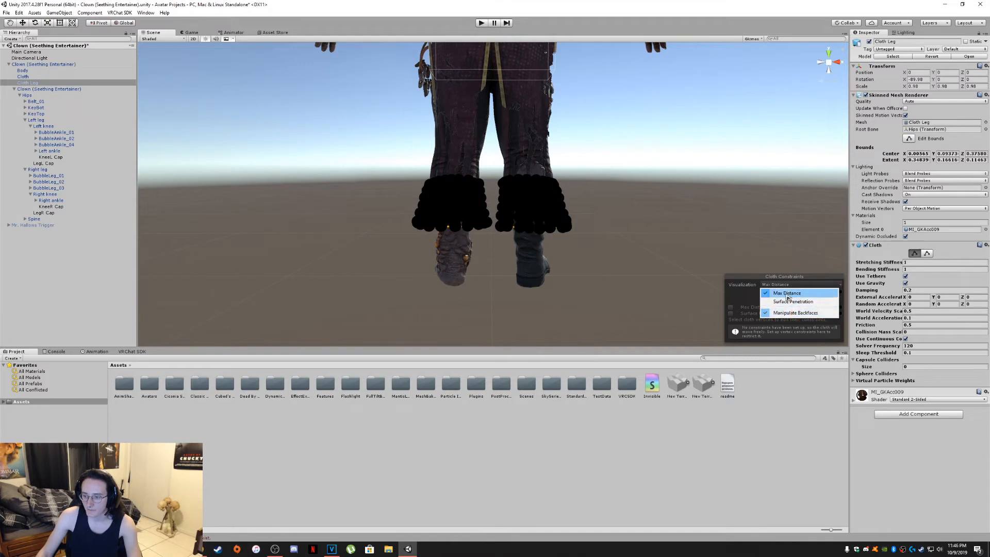
click(734, 297)
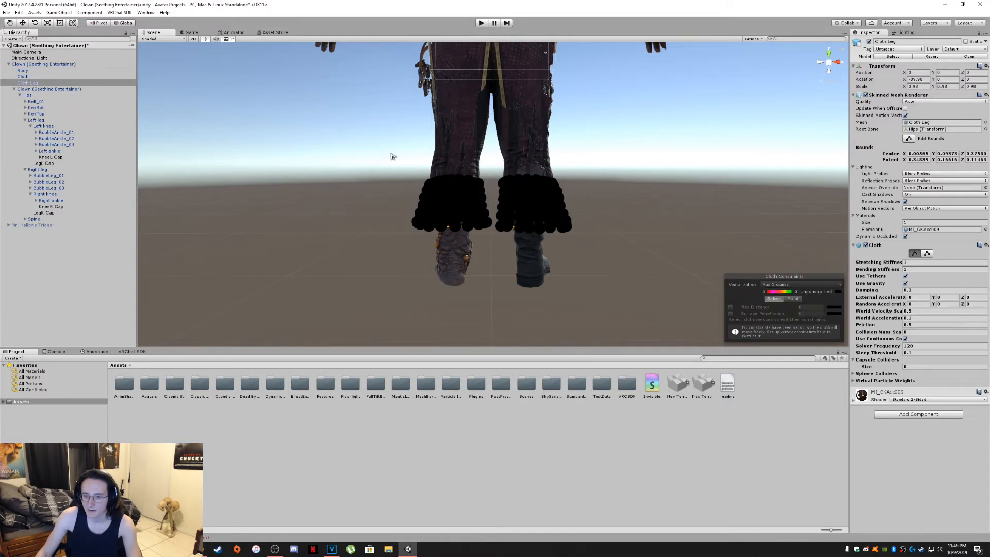
drag(396, 154, 572, 186)
right_drag(573, 185, 485, 203)
scroll(480, 204, down, 2)
scroll(482, 175, down, 5)
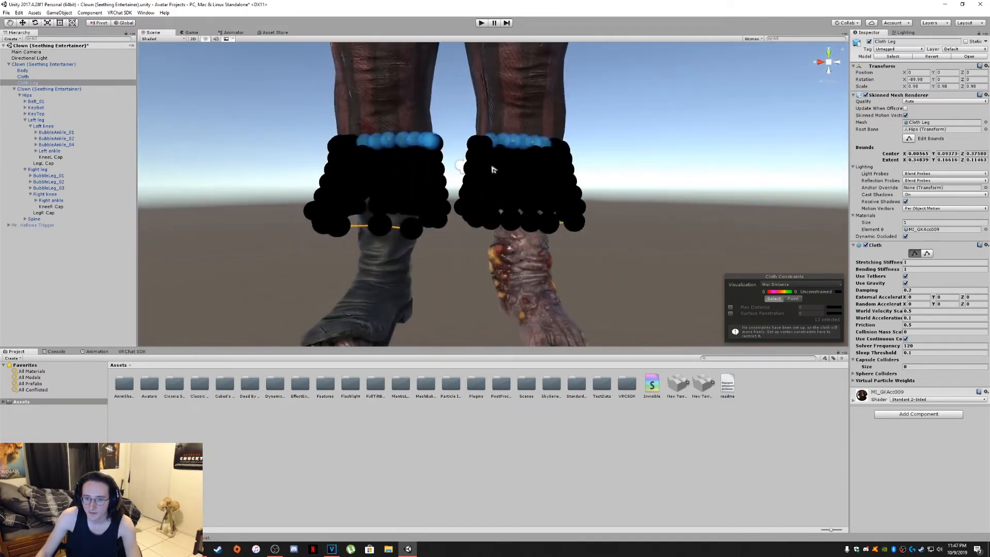
drag(365, 125, 555, 166)
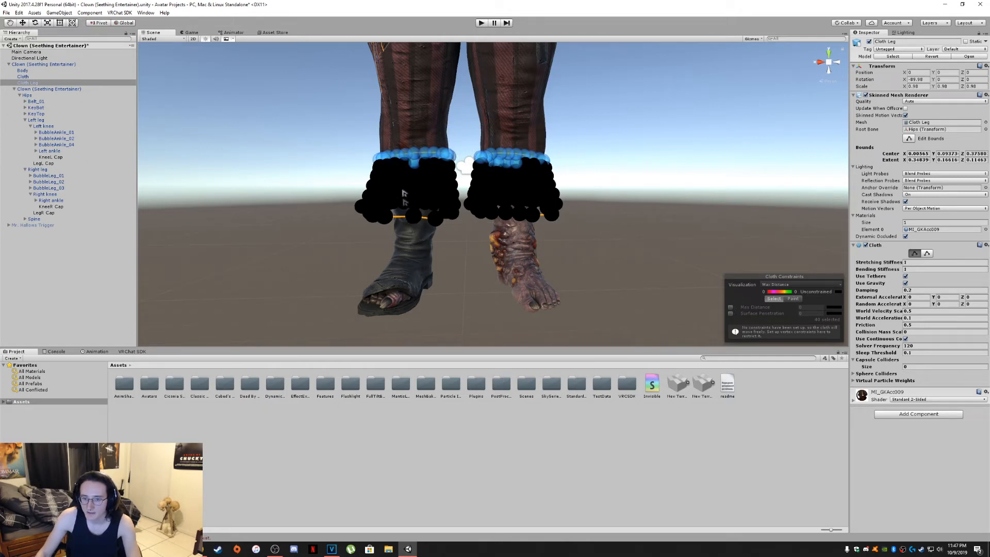
alt+drag(521, 191, 526, 222)
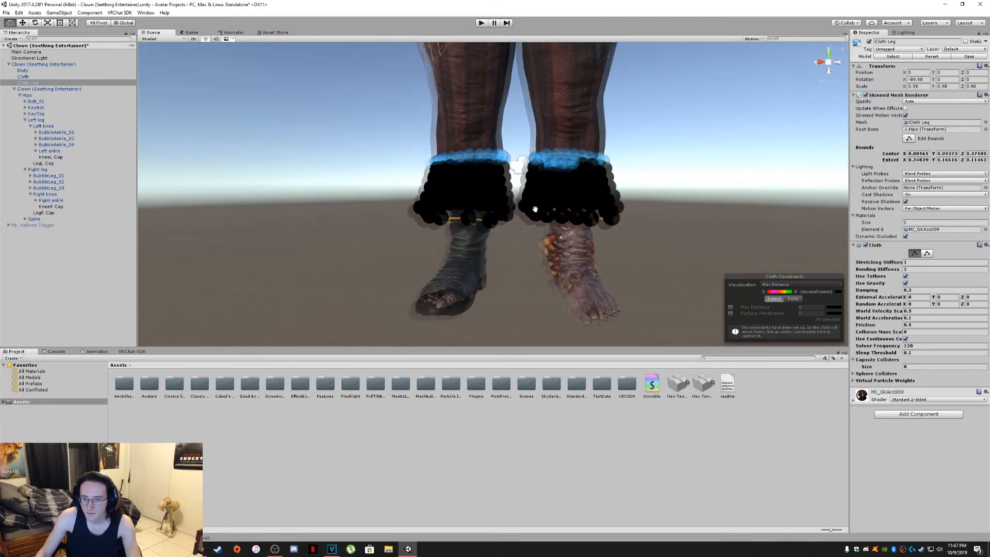
click(730, 308)
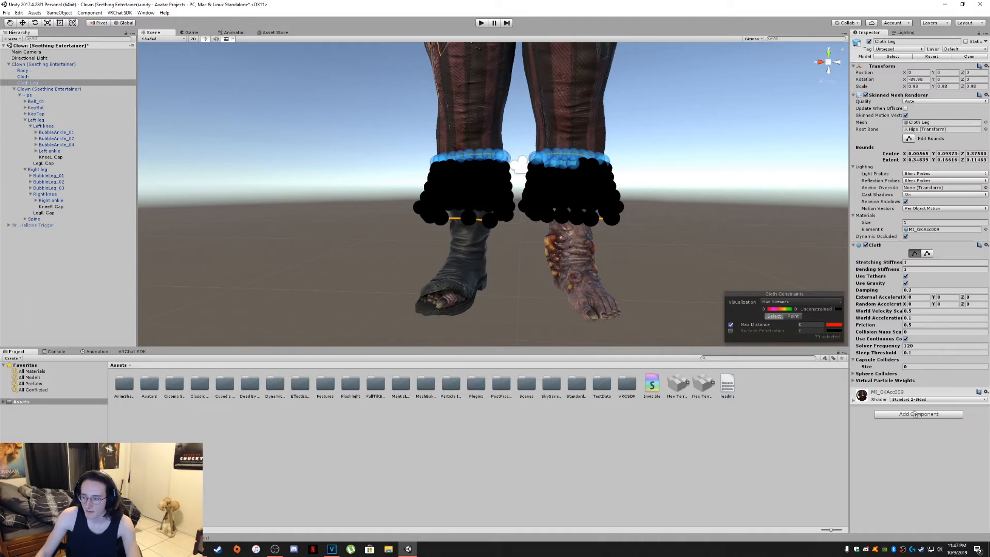
Set the Cloth Leg's Capsule Colliders size to 2, with KneeL Cap as Element 0 and KneeR Cap as Element 1
click(912, 367)
text(2)
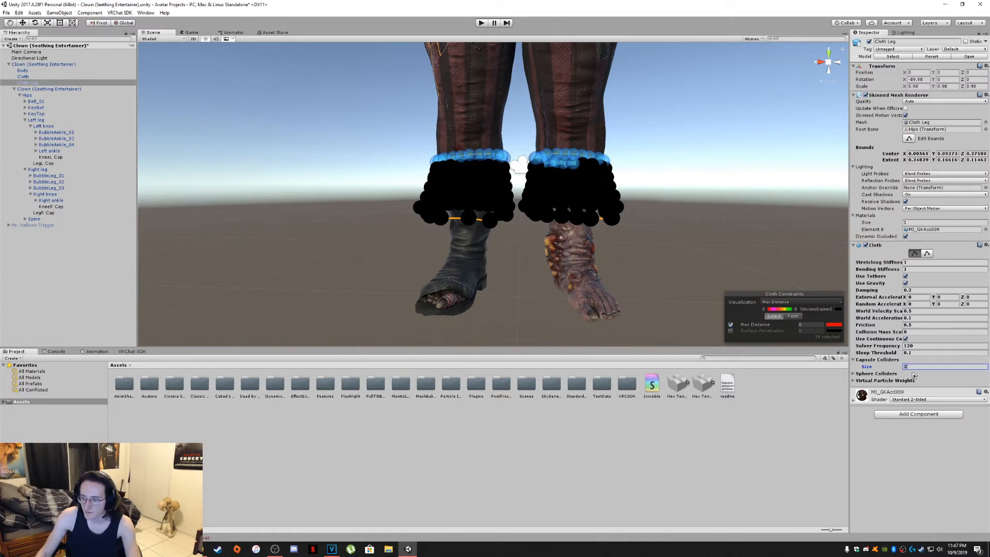
key(Return)
click(985, 373)
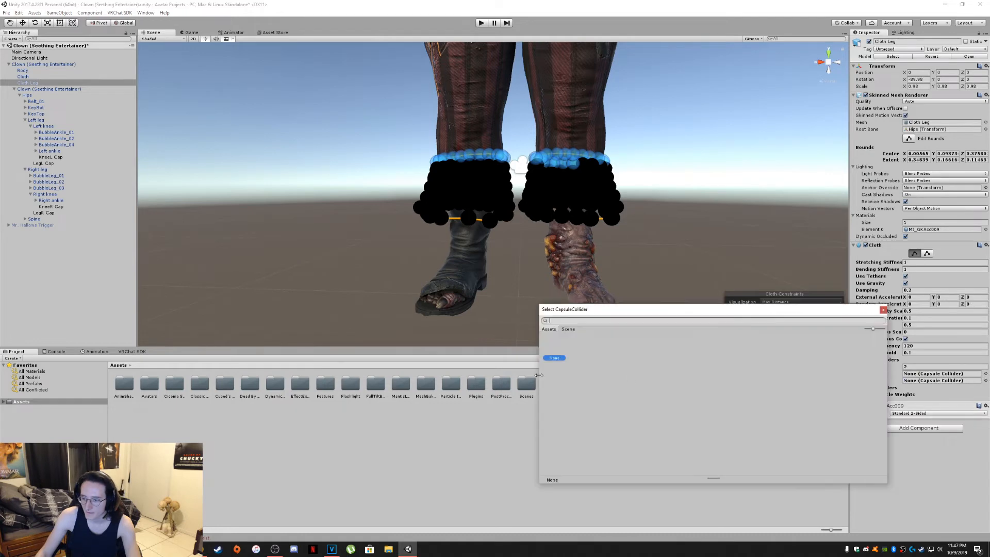
click(572, 329)
click(571, 342)
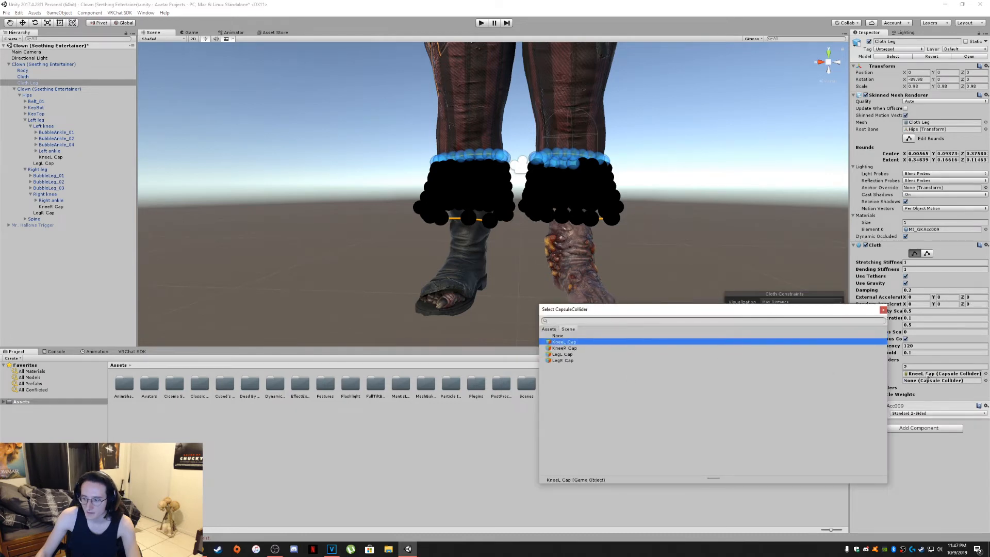
click(985, 381)
click(568, 329)
click(564, 348)
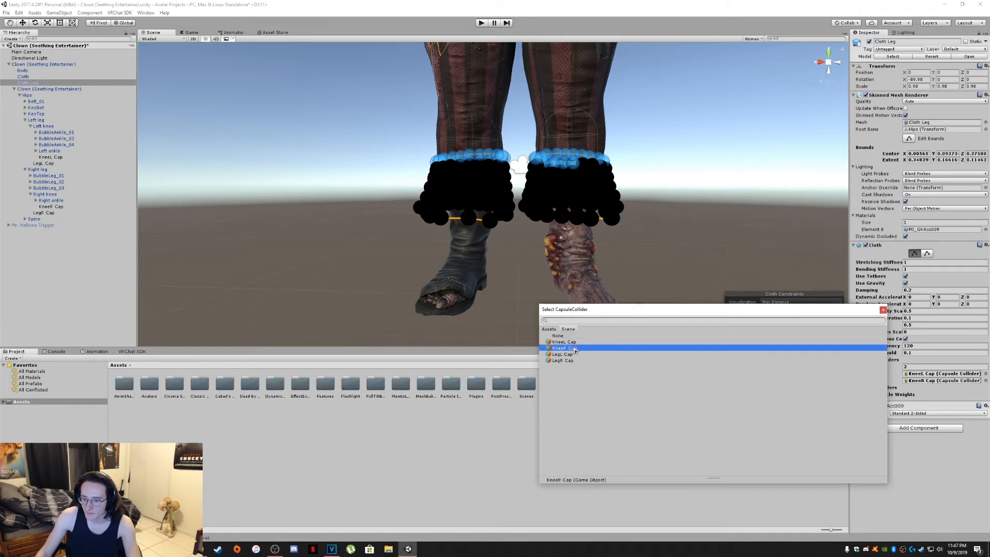
click(883, 310)
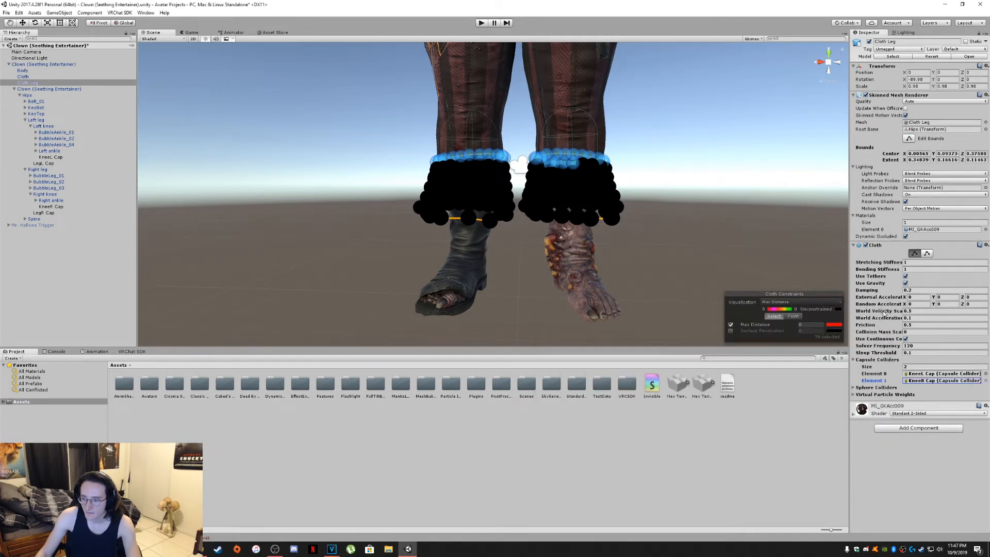
Run the scene in Play mode and move the clown avatar sideways and back and forth to test the trouser cuffs
click(481, 23)
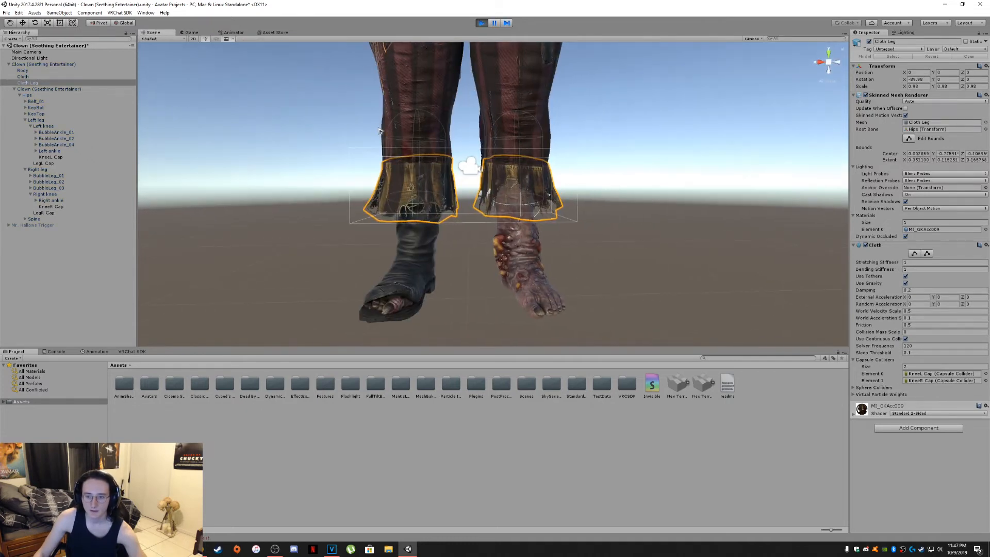
click(34, 65)
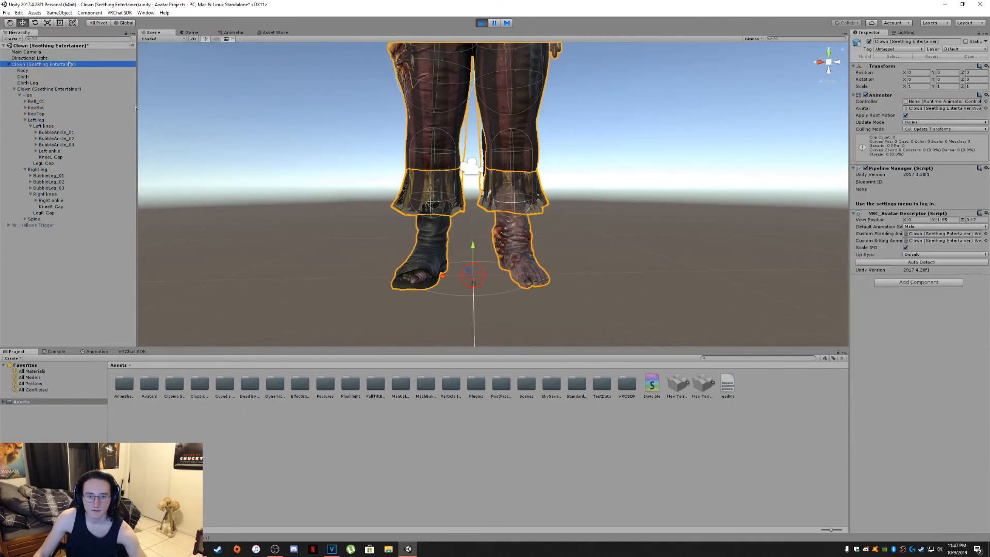
drag(421, 275, 475, 296)
right_drag(417, 294, 504, 299)
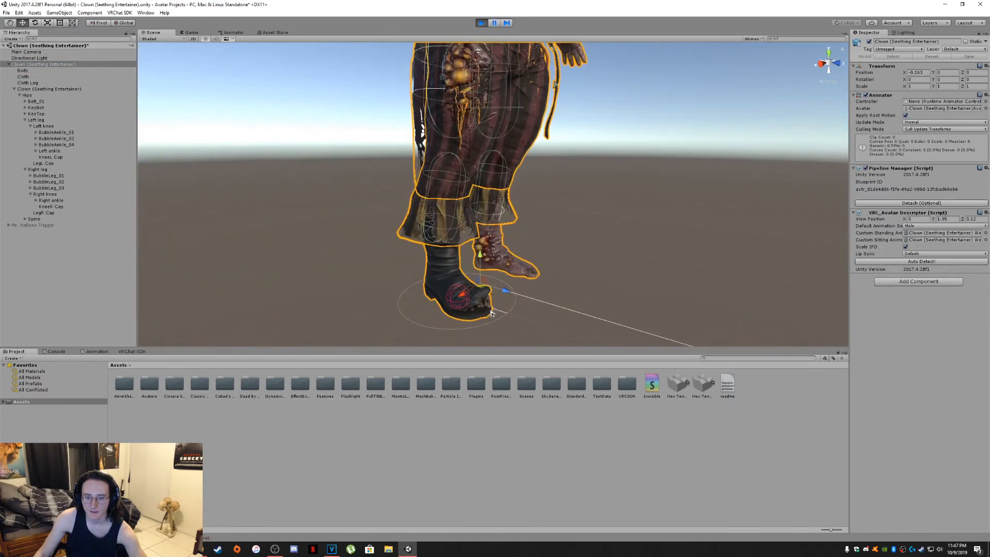
drag(506, 285, 379, 223)
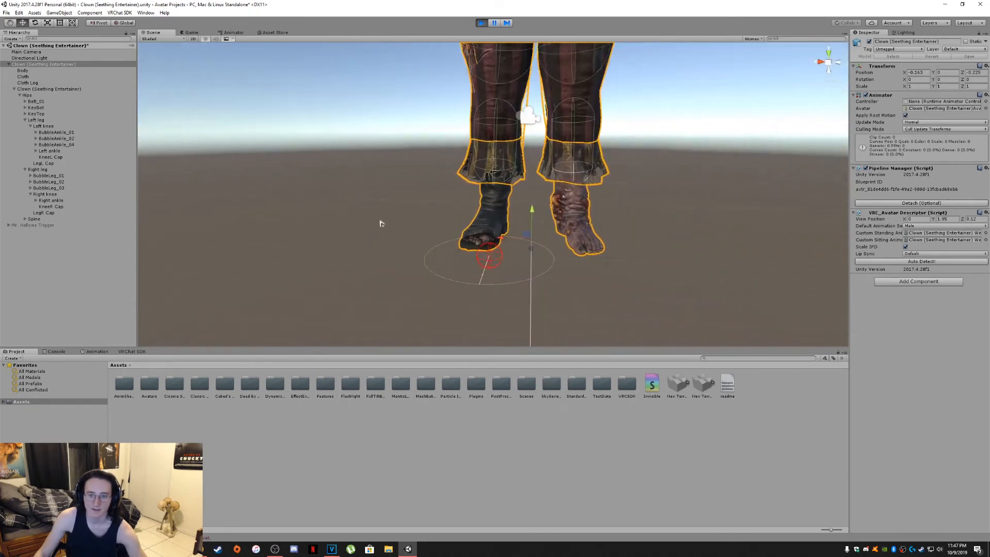
Move the avatar again to check the cuff and coat tail cloth from the front, and exit Play mode
right_drag(402, 230, 434, 244)
middle_drag(434, 245, 457, 259)
scroll(458, 259, down, 3)
mouse_move(513, 244)
mouse_down()
mouse_move(492, 244)
mouse_move(525, 243)
mouse_move(401, 243)
mouse_move(542, 244)
mouse_move(425, 244)
mouse_move(507, 254)
mouse_move(500, 243)
mouse_move(503, 278)
mouse_move(508, 221)
mouse_move(507, 248)
mouse_up()
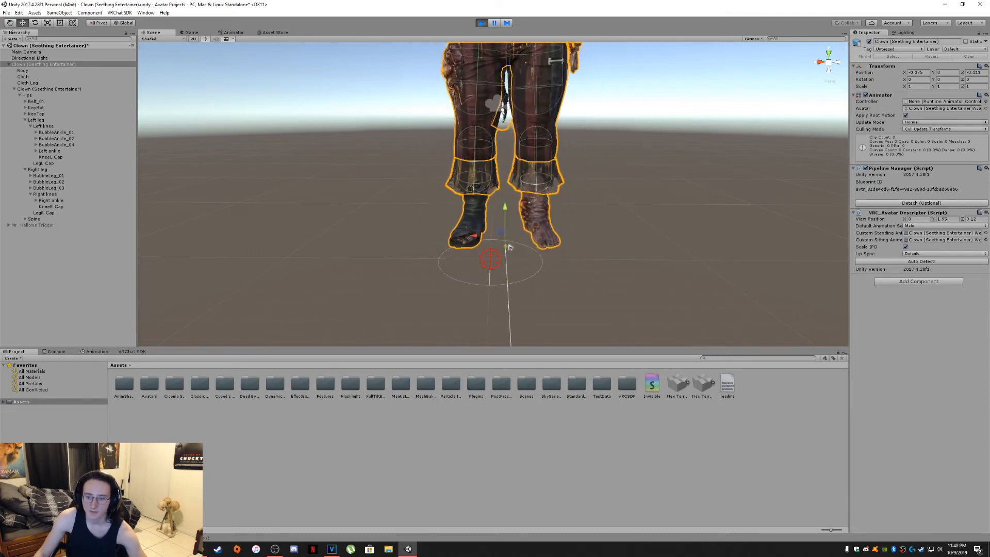
right_drag(520, 170, 533, 170)
right_drag(494, 210, 538, 235)
middle_drag(538, 235, 558, 226)
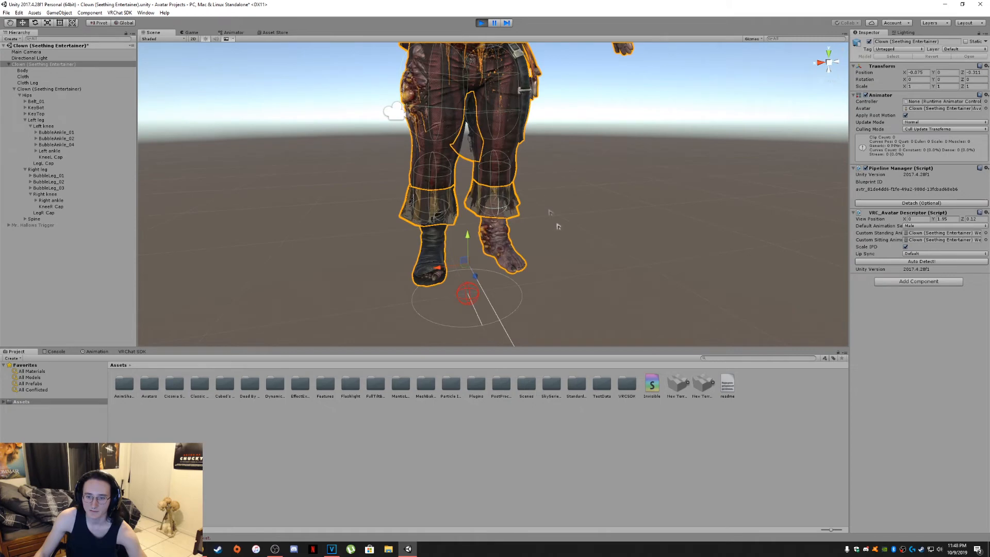
click(480, 24)
Examine the whole clown avatar from the front and inspect the LegR Cap capsule collider
right_drag(476, 209, 462, 232)
scroll(536, 239, down, 2)
middle_drag(462, 232, 442, 221)
scroll(442, 221, down, 3)
right_drag(489, 226, 489, 227)
middle_drag(489, 227, 461, 253)
scroll(456, 245, down, 1)
mouse_move(460, 253)
right_down()
mouse_move(457, 244)
mouse_move(458, 267)
right_up()
middle_drag(458, 267, 454, 251)
right_drag(455, 258, 457, 239)
middle_drag(456, 240, 454, 215)
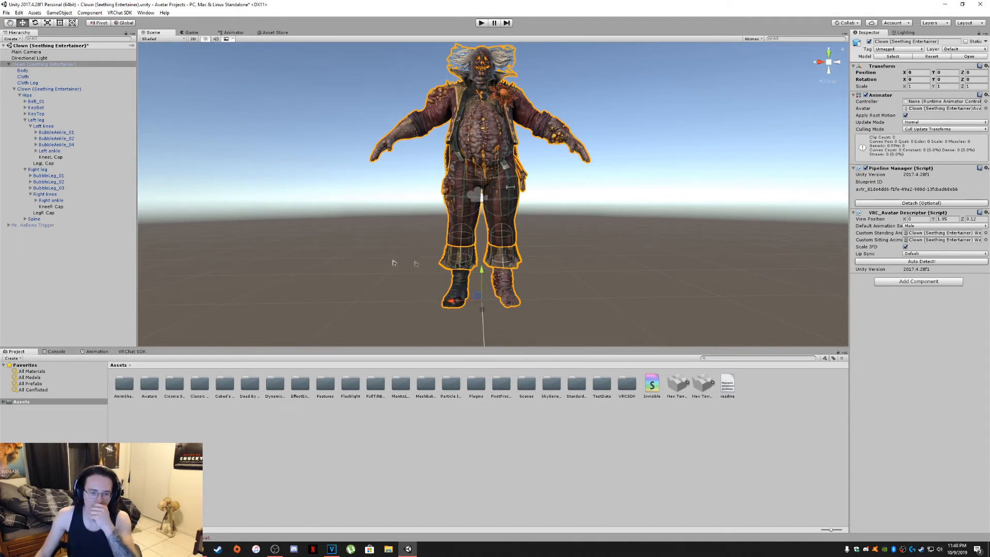
click(57, 213)
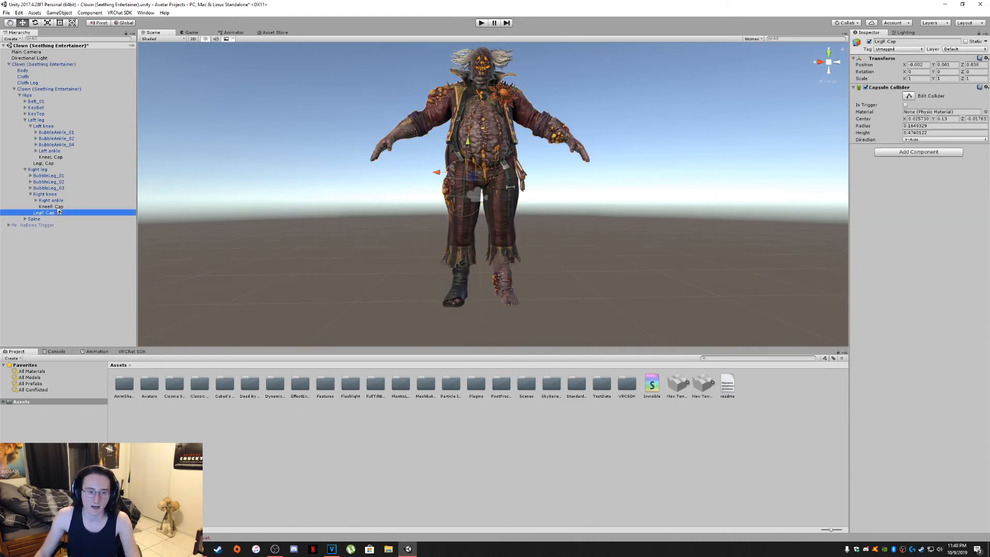
Deactivate the LegR Cap, KneeR Cap, LegL Cap and KneeL Cap collider objects together
ctrl+click(58, 209)
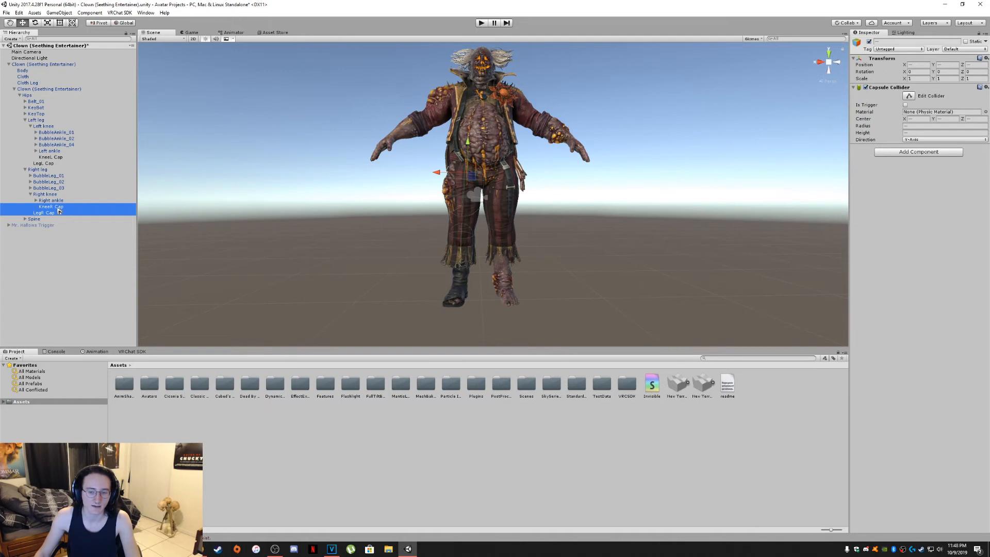
ctrl+click(56, 164)
ctrl+click(57, 158)
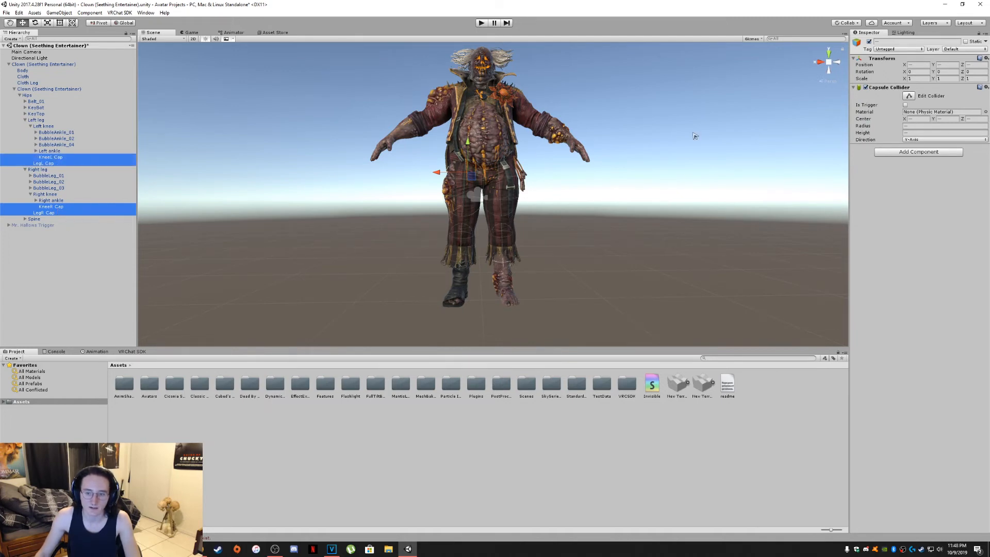
click(868, 42)
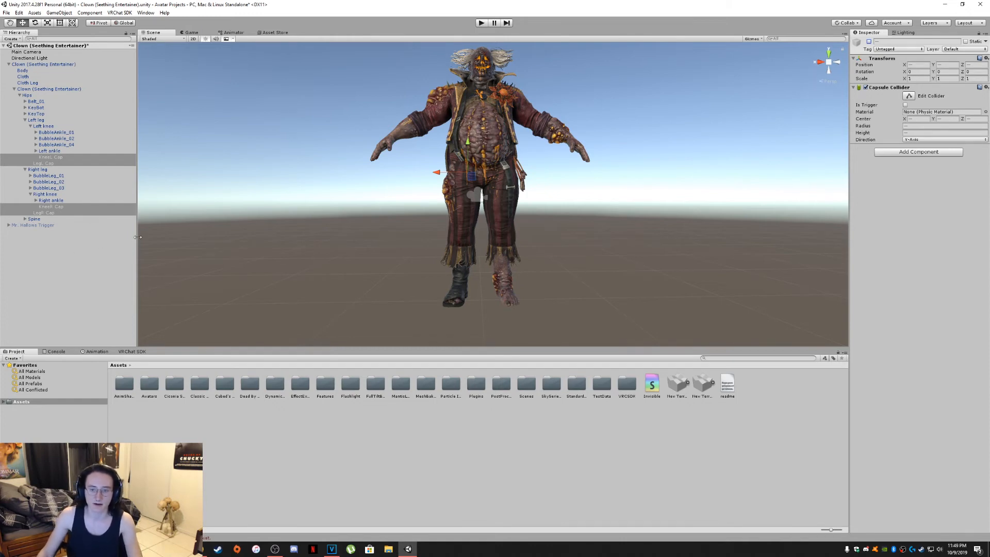
Collapse the right knee, right leg and left leg bones in the avatar's hierarchy
click(43, 200)
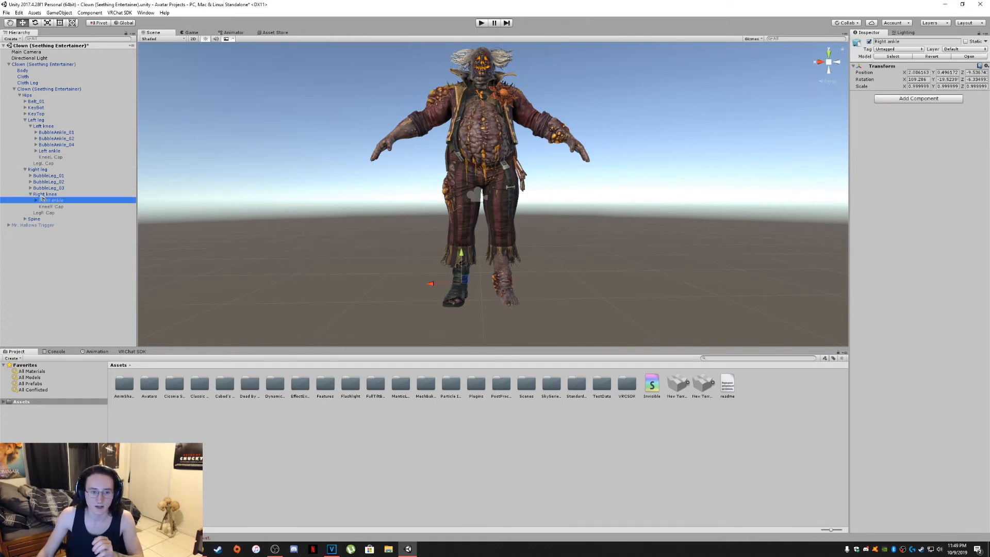
click(31, 195)
click(24, 169)
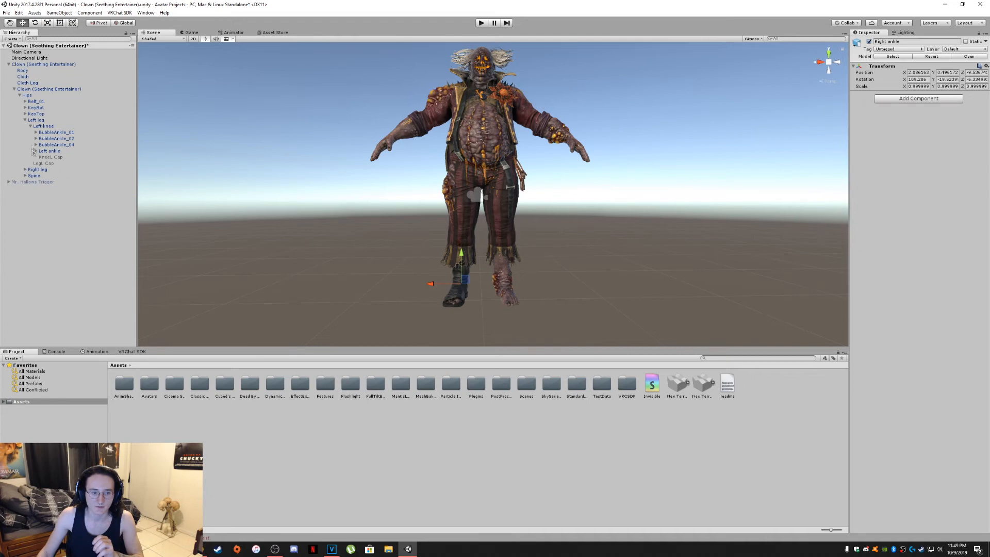
click(25, 120)
Examine the belt strap and the keys hanging at the clown's hip from the side and front
scroll(412, 176, up, 1)
middle_drag(423, 170, 417, 201)
scroll(417, 201, up, 1)
right_drag(417, 201, 454, 206)
middle_drag(453, 207, 363, 204)
scroll(363, 204, up, 2)
alt+drag(387, 205, 288, 207)
middle_drag(289, 208, 312, 211)
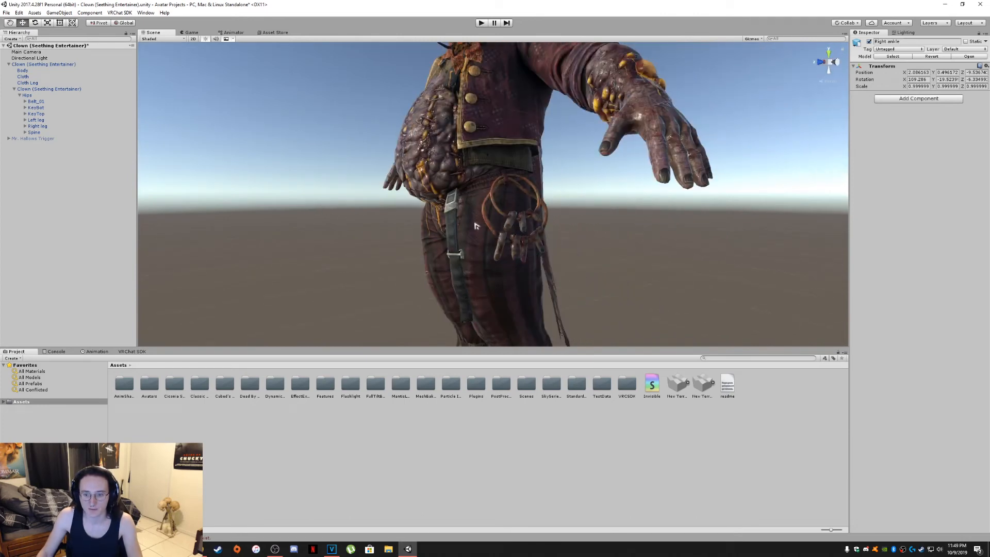
middle_drag(495, 204, 536, 209)
alt+drag(537, 209, 563, 203)
right_drag(563, 203, 503, 205)
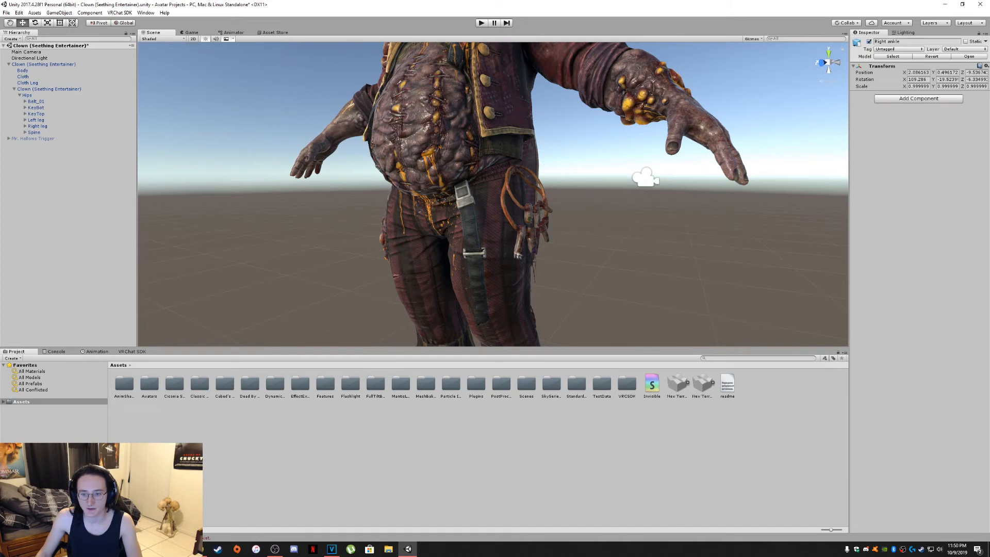
Select the KeyBot bone under Hips and rotate it as a test to check which part of the keys it moves
click(36, 107)
click(35, 101)
click(43, 108)
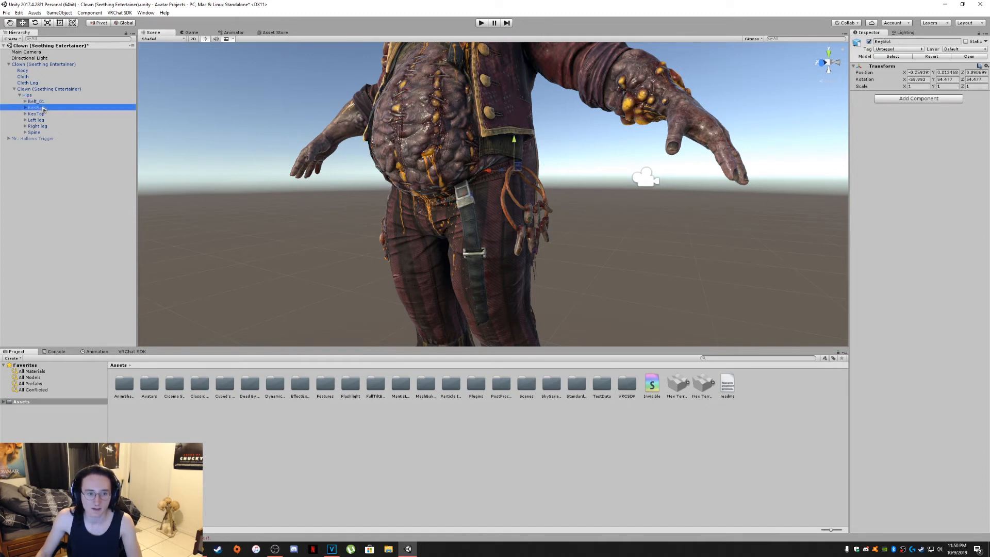
click(25, 108)
click(25, 107)
click(35, 23)
drag(508, 198, 496, 181)
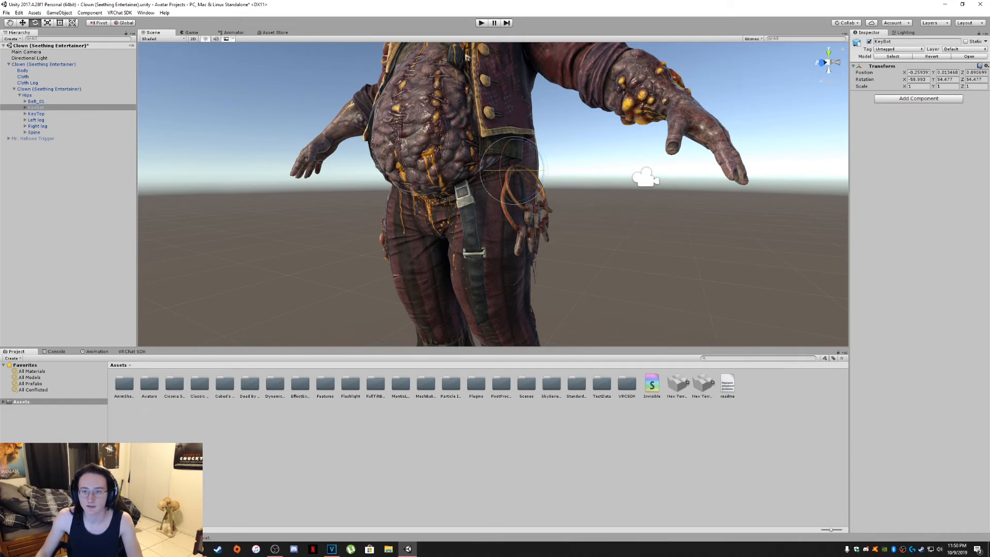
Add a Dynamic Bone to KeyBot with Damping 0.5, Inert 0.9 and KeyBot itself as the root
click(937, 102)
text(dyn)
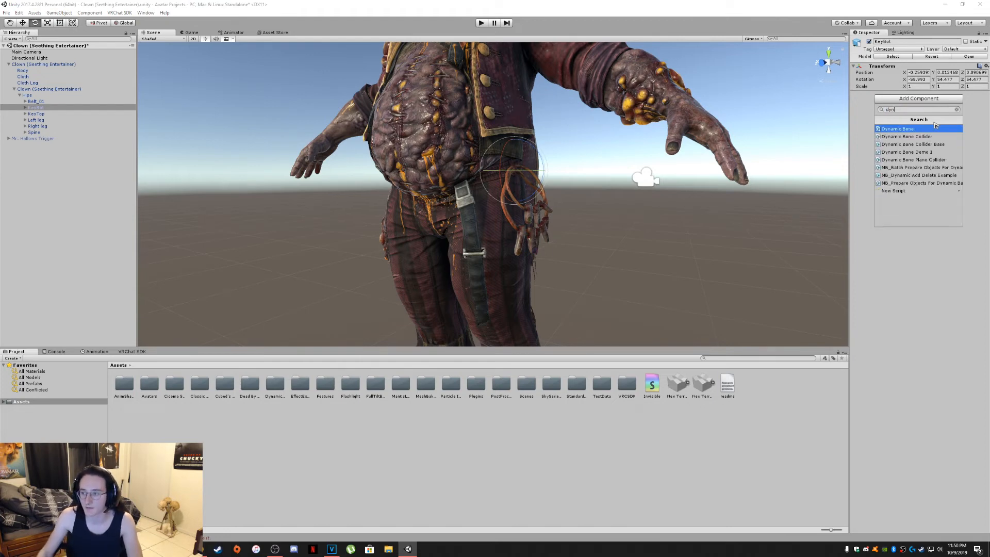
click(925, 129)
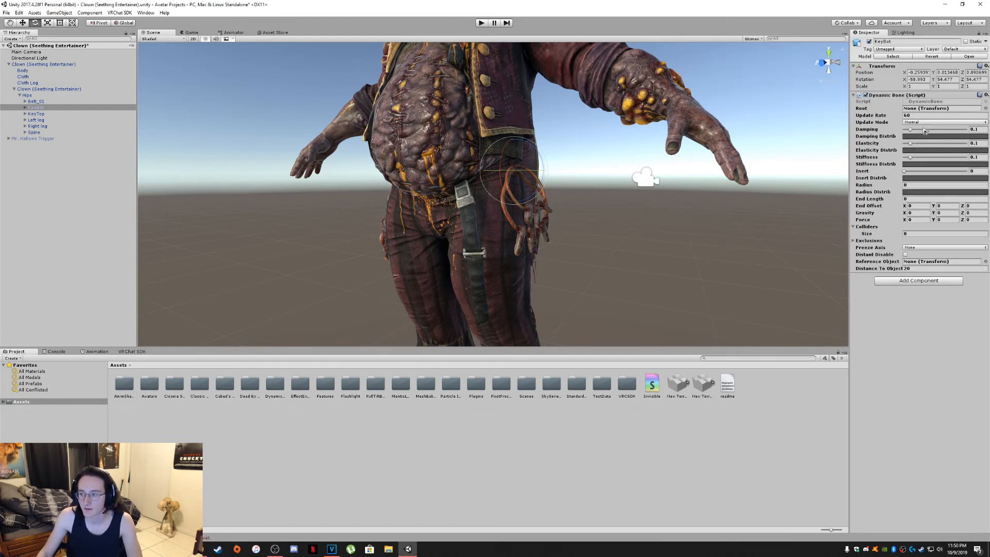
click(977, 130)
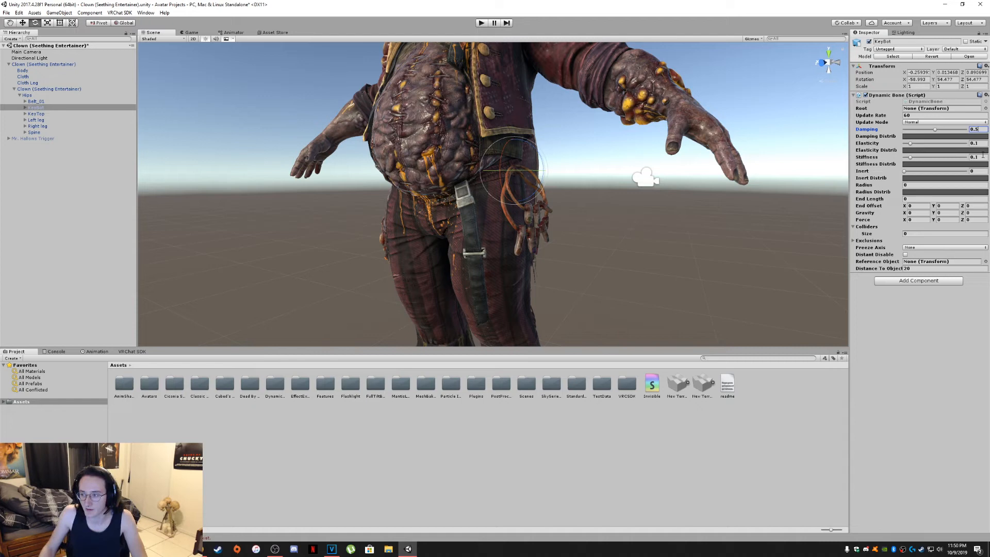
click(979, 171)
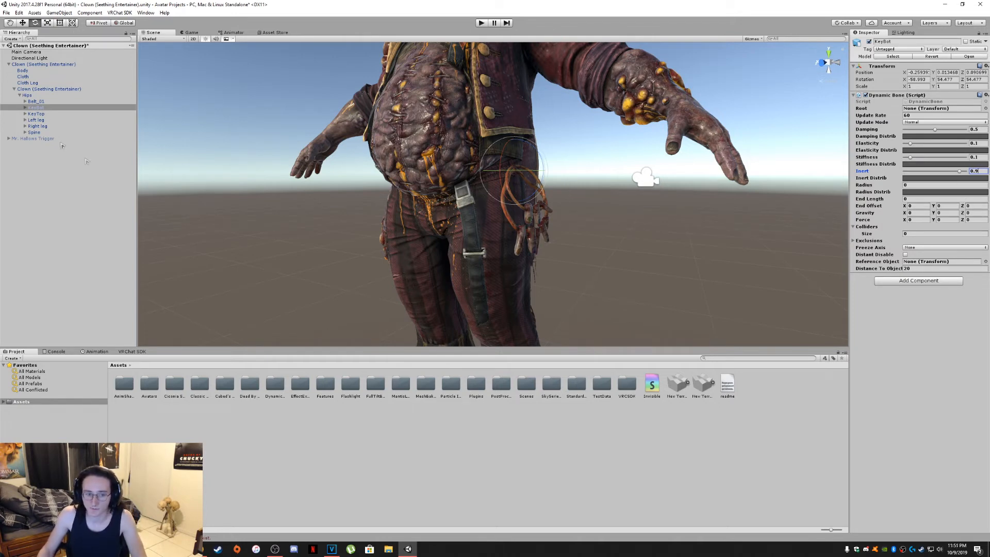
drag(37, 109, 915, 110)
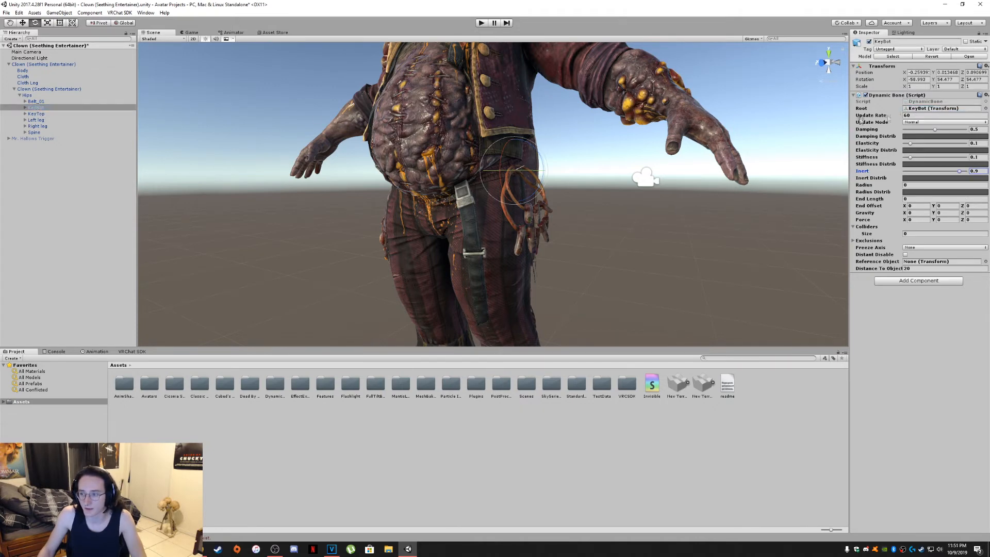
Add Dynamic Bone components to Belt_01, Belt_02 and Belt_03 and assign the belt bones as their roots
click(52, 102)
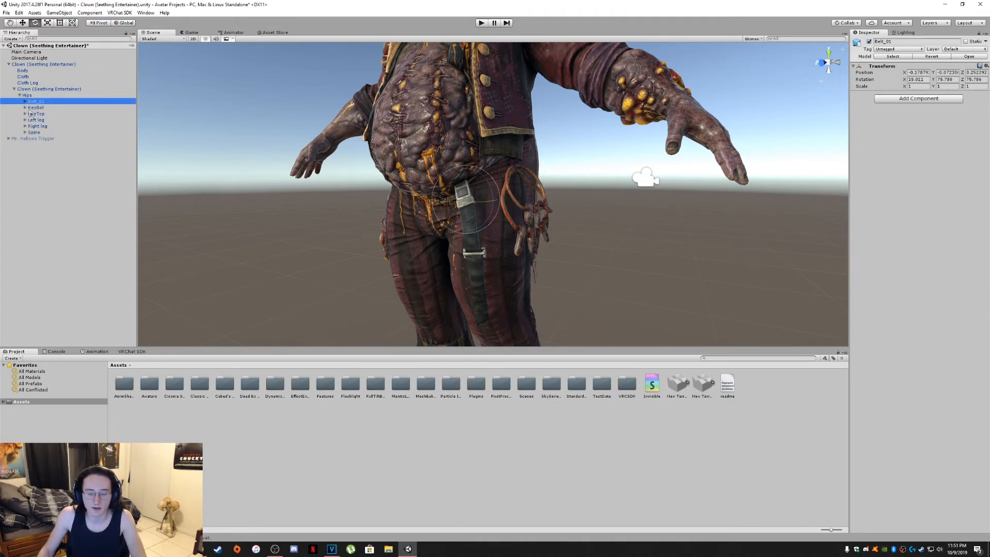
click(24, 102)
click(30, 108)
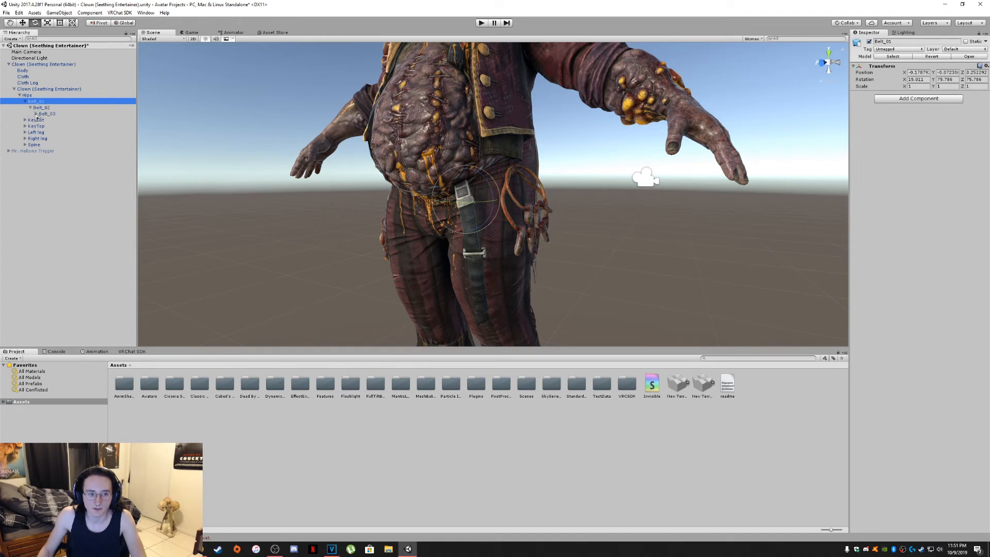
click(45, 114)
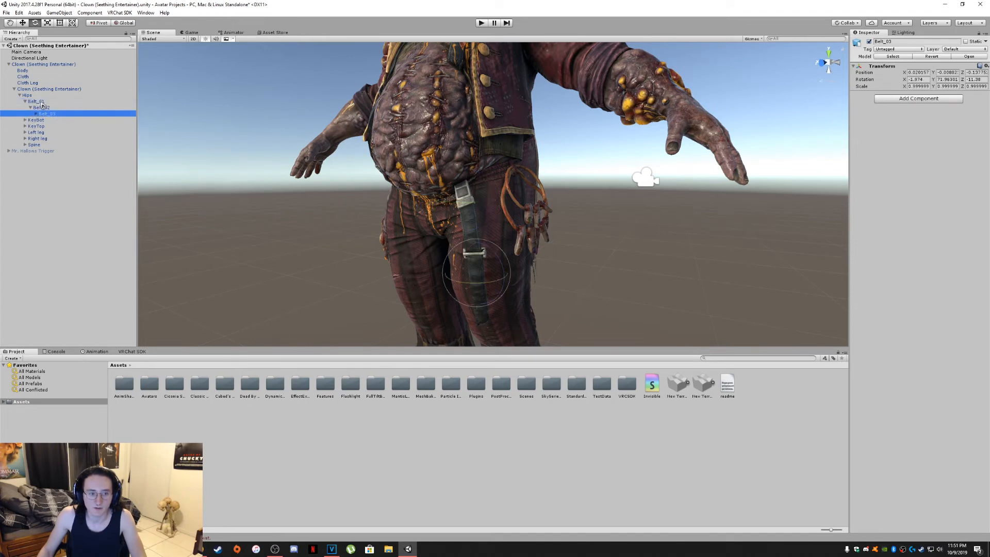
shift+click(36, 102)
click(918, 98)
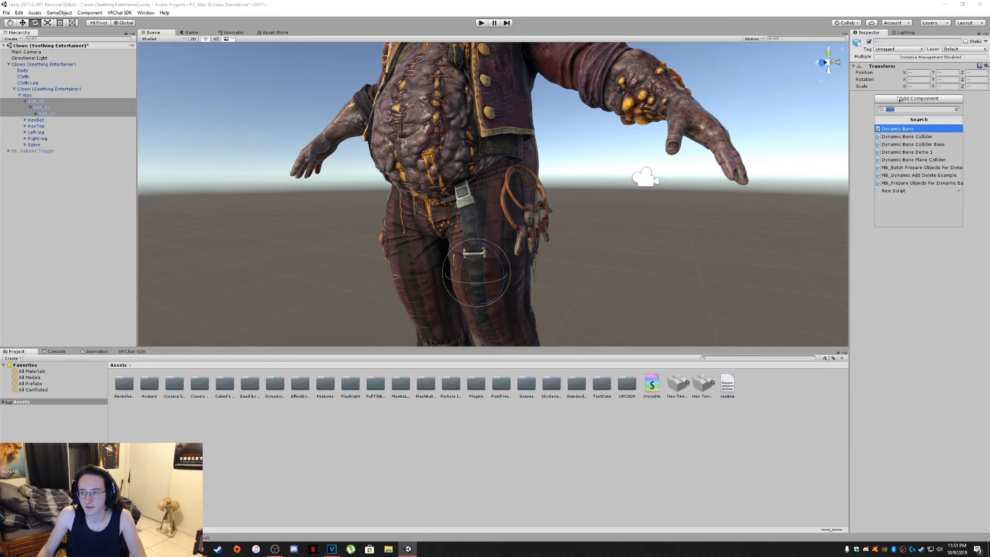
click(914, 130)
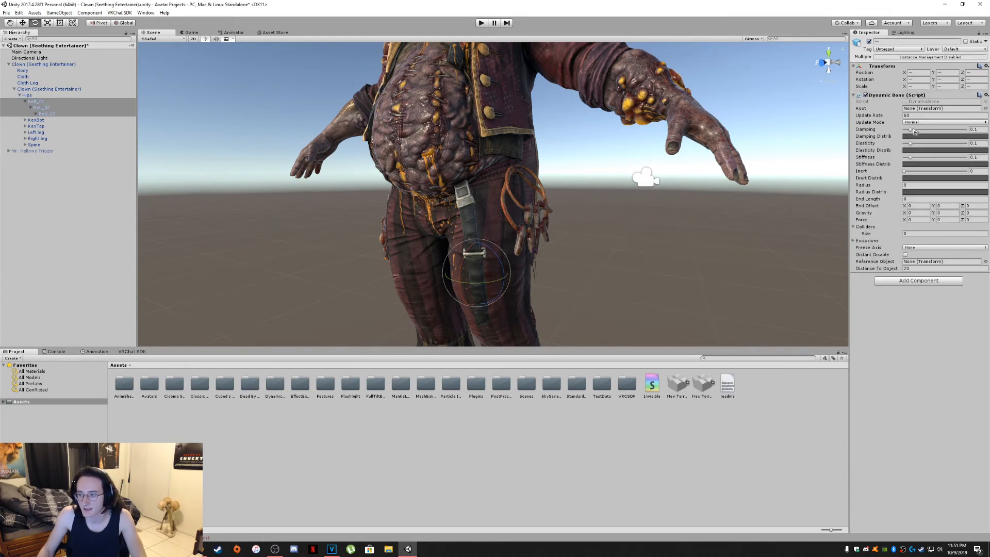
drag(39, 104, 945, 108)
drag(44, 106, 928, 109)
shift+click(41, 102)
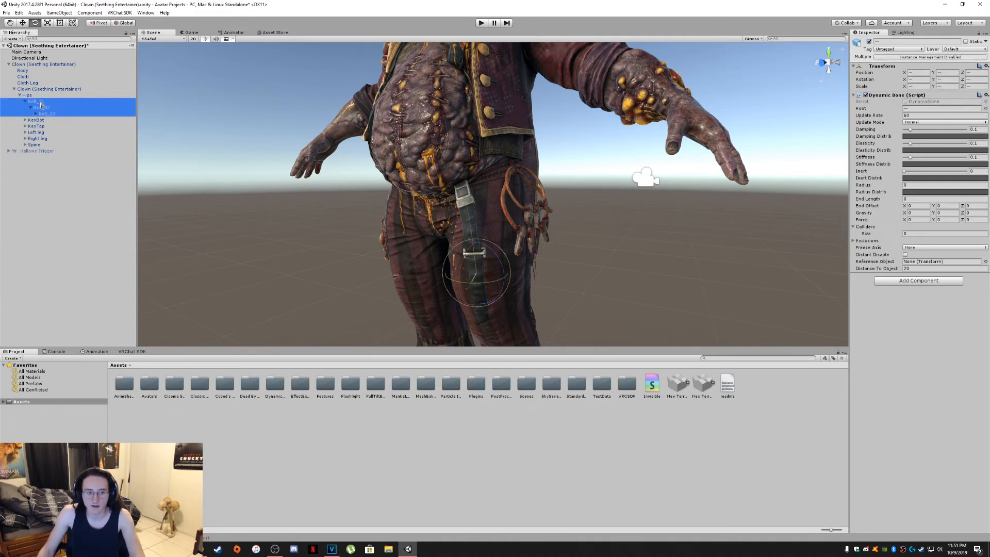
Set Damping to 0.5 and Inert to 0.9 on the three belt Dynamic Bones and collapse the belt chain
click(979, 130)
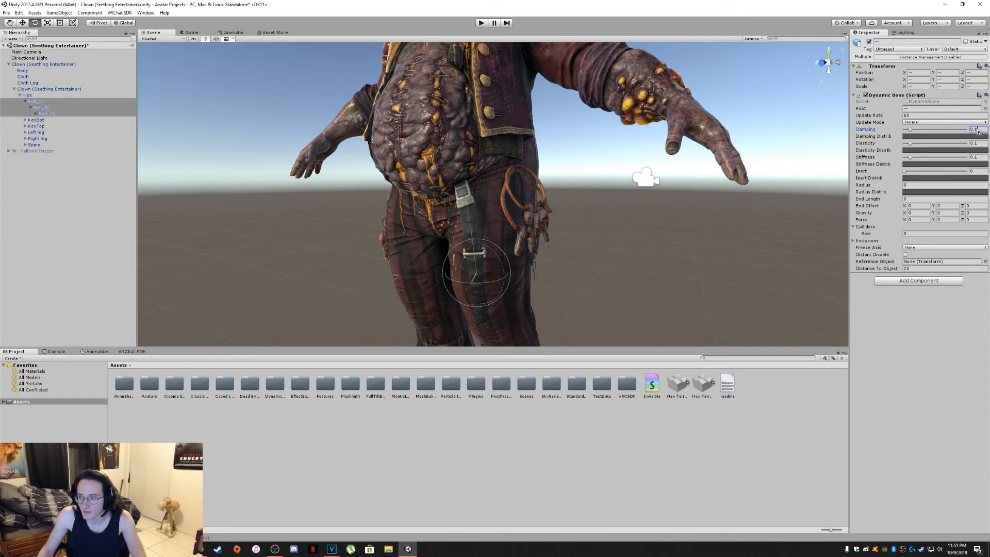
text(0.5)
click(977, 171)
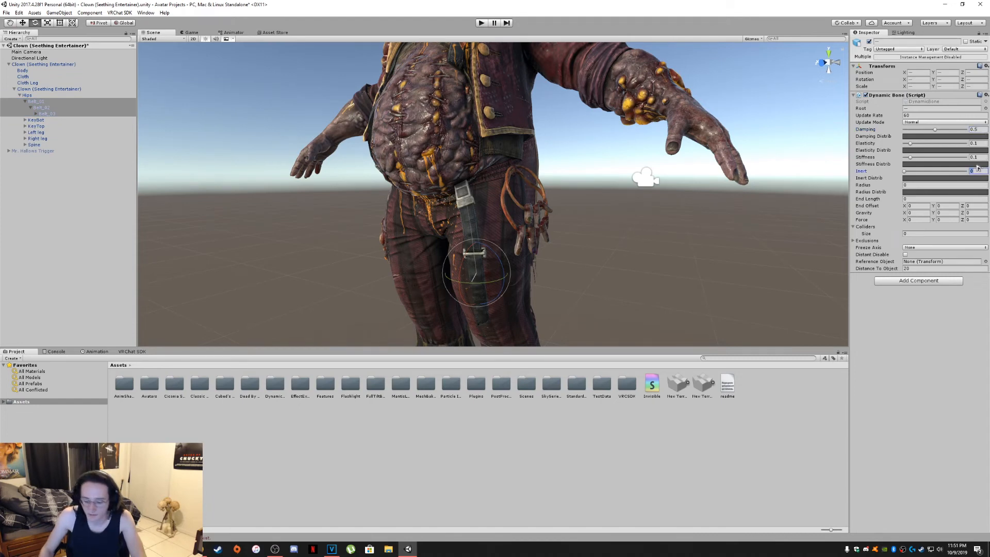
text(0.9)
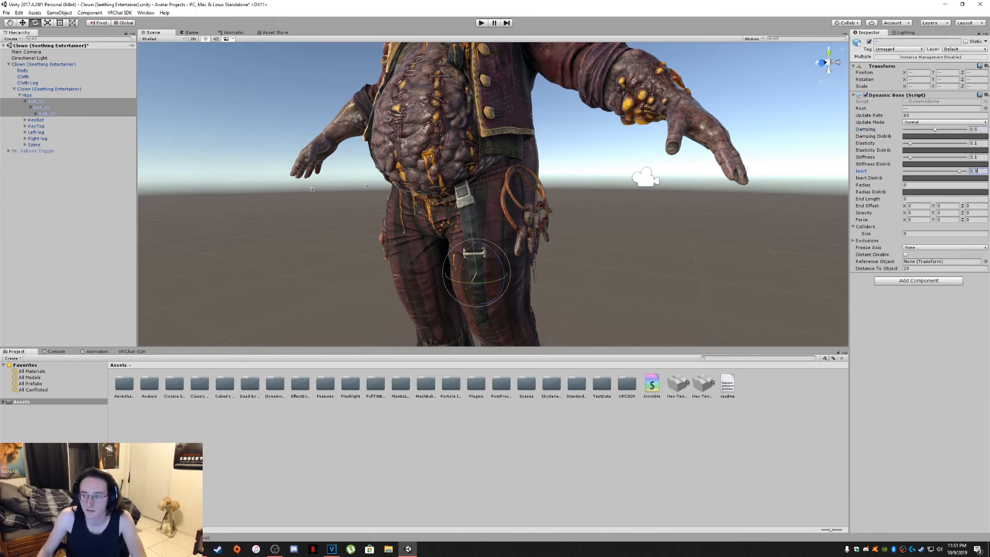
click(25, 101)
Add a Dynamic Bone to KeyTop with Damping 0.5, Inert 0.9 and KeyTop itself as the root
click(40, 114)
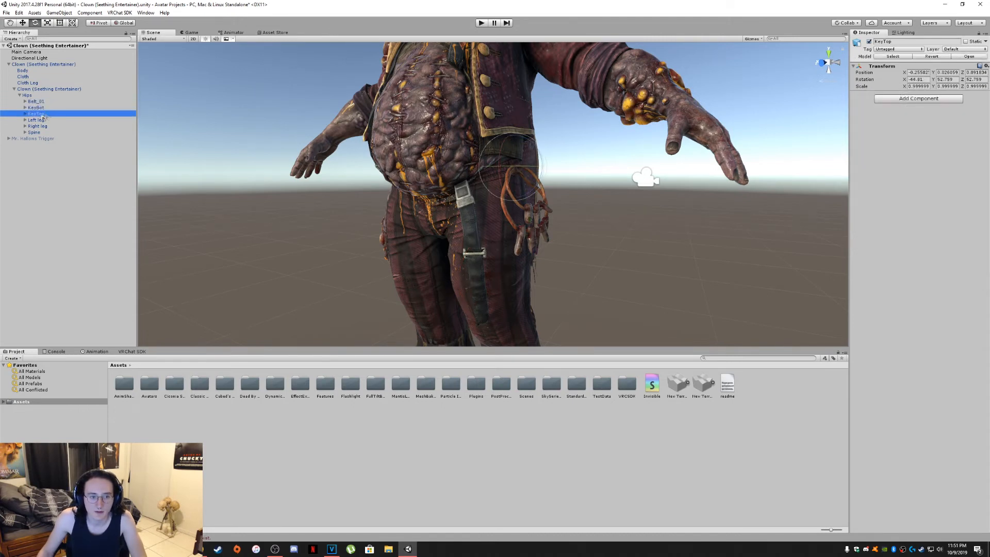
click(24, 113)
click(24, 114)
click(919, 98)
click(921, 128)
click(977, 130)
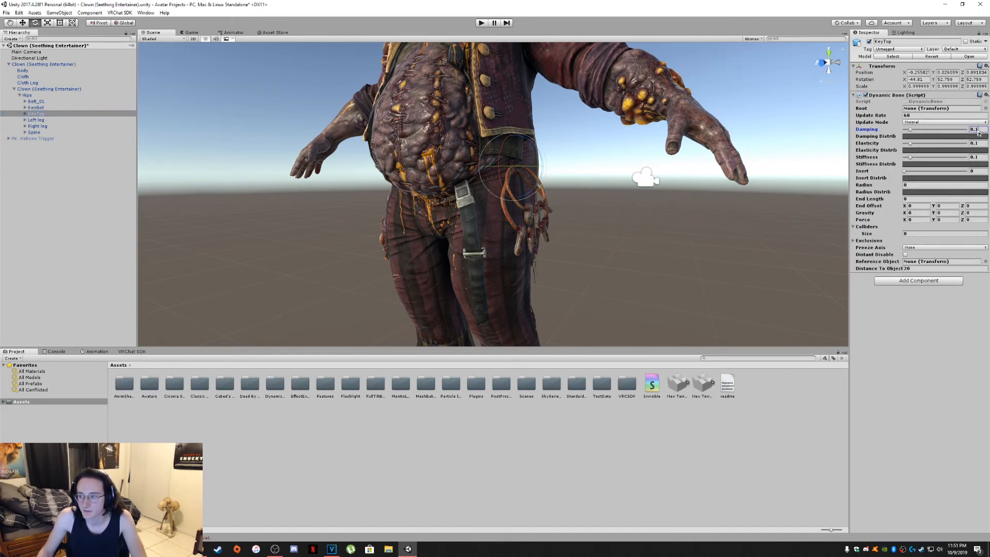
text(0.5)
click(983, 170)
text(0.9)
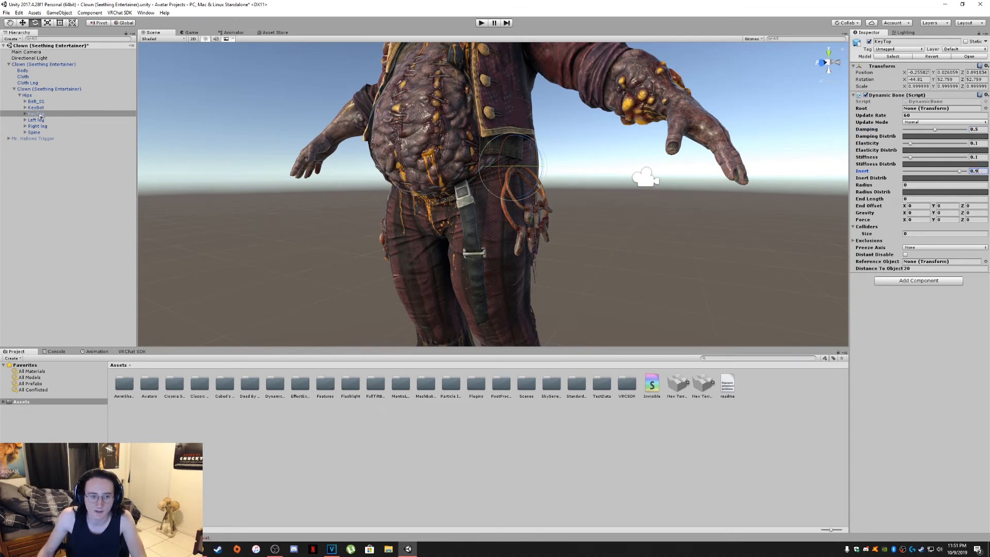
drag(36, 114, 939, 110)
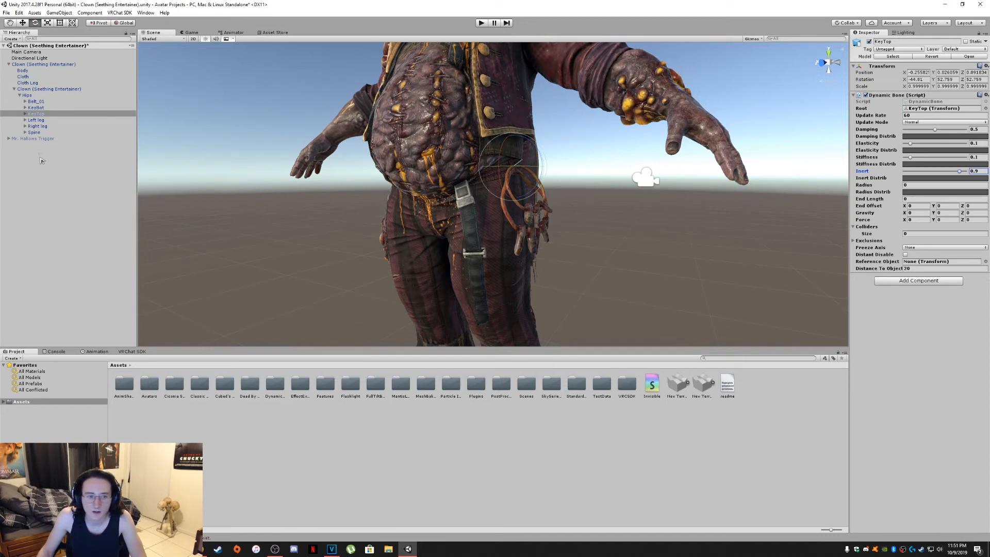
Expand the Spine with Chest collapsed, and examine the avatar's belly, coat and trousers from the front
click(26, 132)
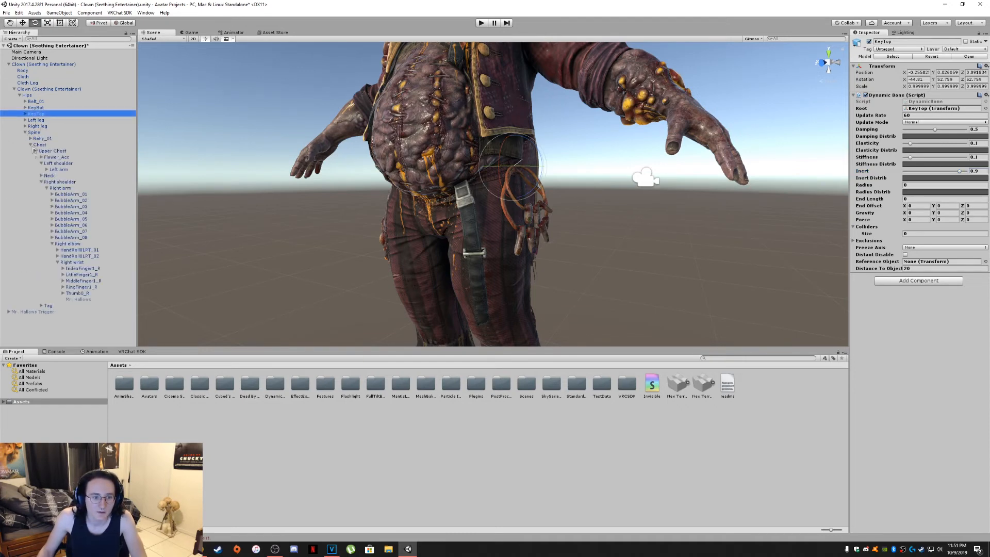
click(31, 144)
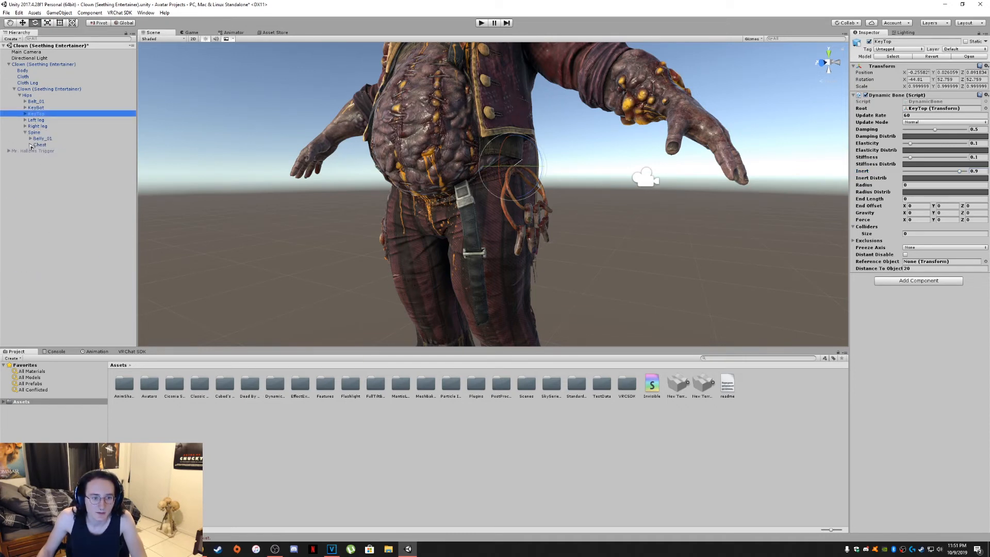
alt+drag(438, 227, 559, 250)
scroll(614, 206, up, 2)
middle_drag(541, 103, 541, 202)
alt+drag(541, 202, 518, 188)
middle_drag(518, 188, 495, 175)
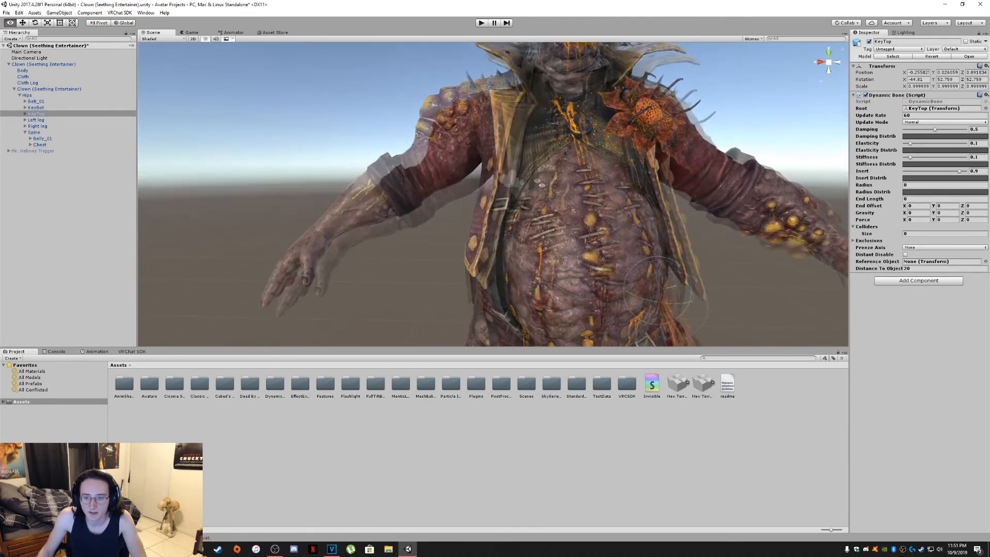
middle_drag(468, 127, 526, 175)
scroll(526, 174, down, 4)
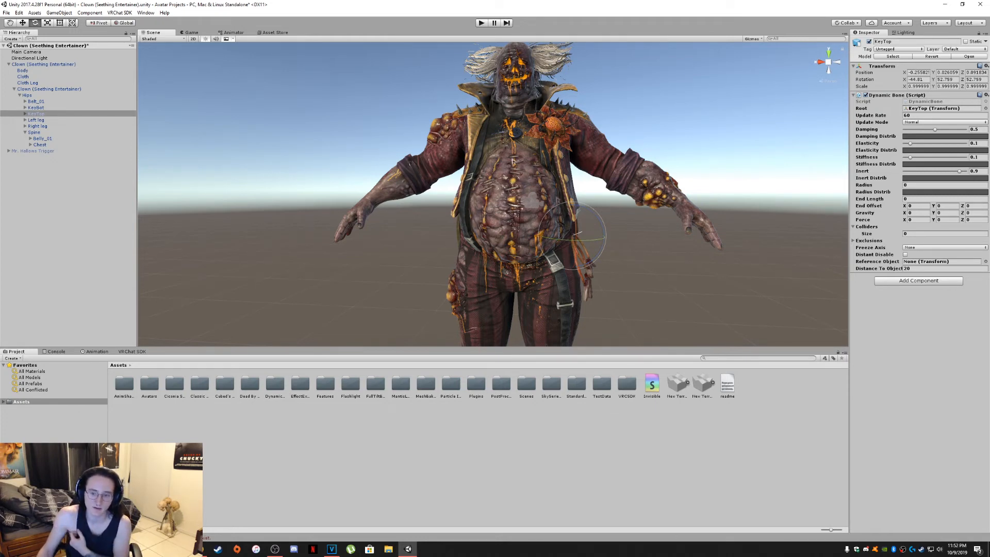
middle_drag(626, 316, 501, 251)
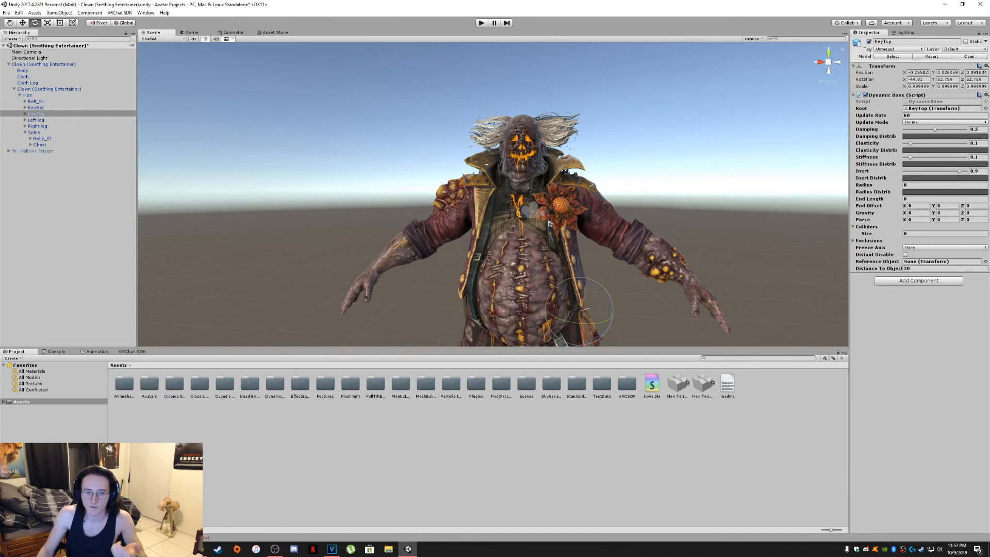
middle_drag(595, 325, 508, 184)
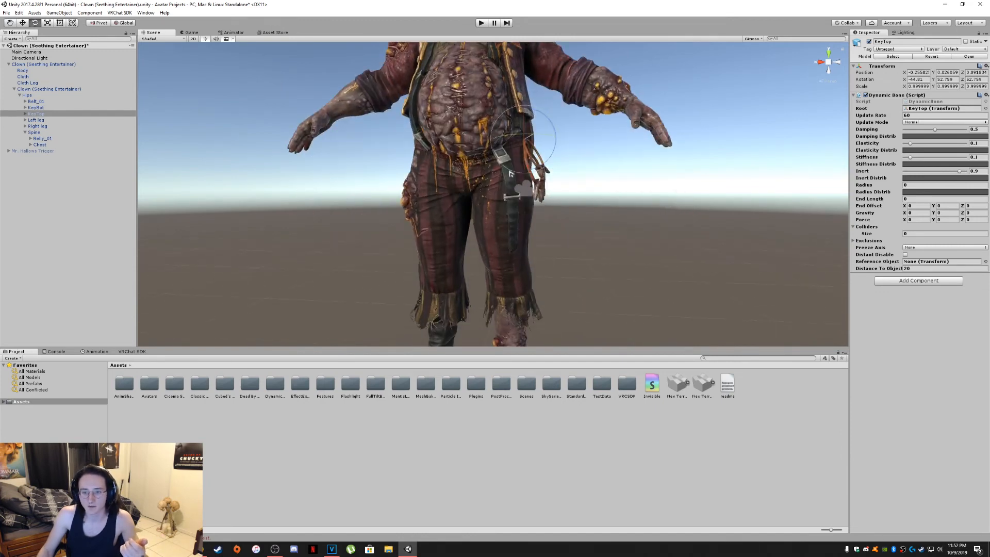
mouse_move(555, 265)
middle_down()
mouse_move(577, 269)
mouse_move(566, 249)
mouse_move(574, 267)
middle_up()
right_drag(372, 176, 391, 182)
middle_drag(391, 182, 399, 224)
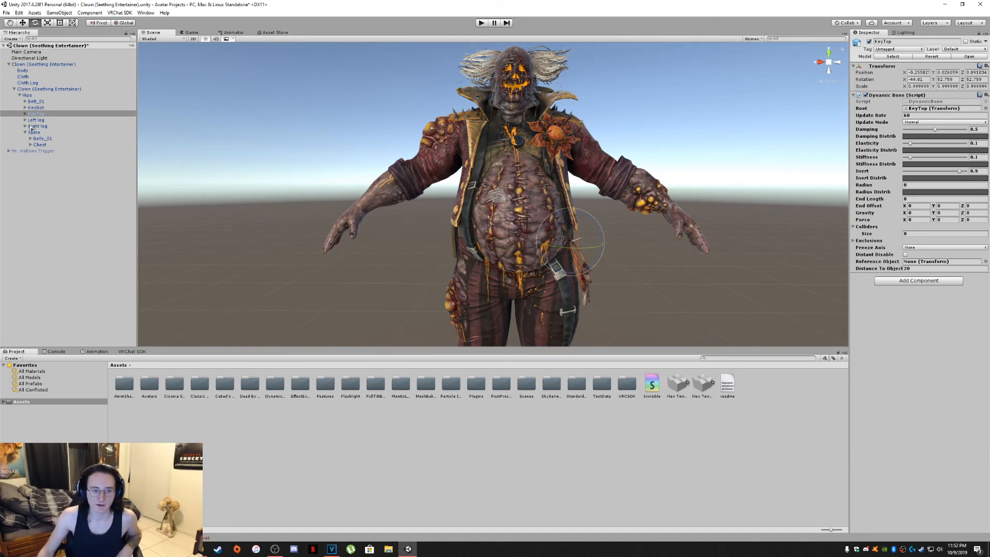
click(39, 114)
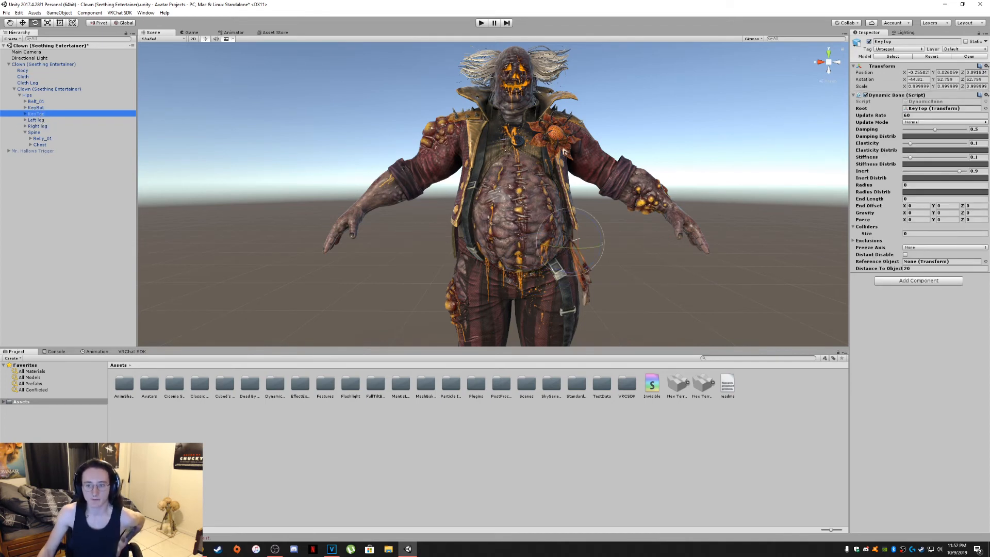
Expand the Chest bone, try rotating the Belly_01 bone, and undo the rotation
click(31, 145)
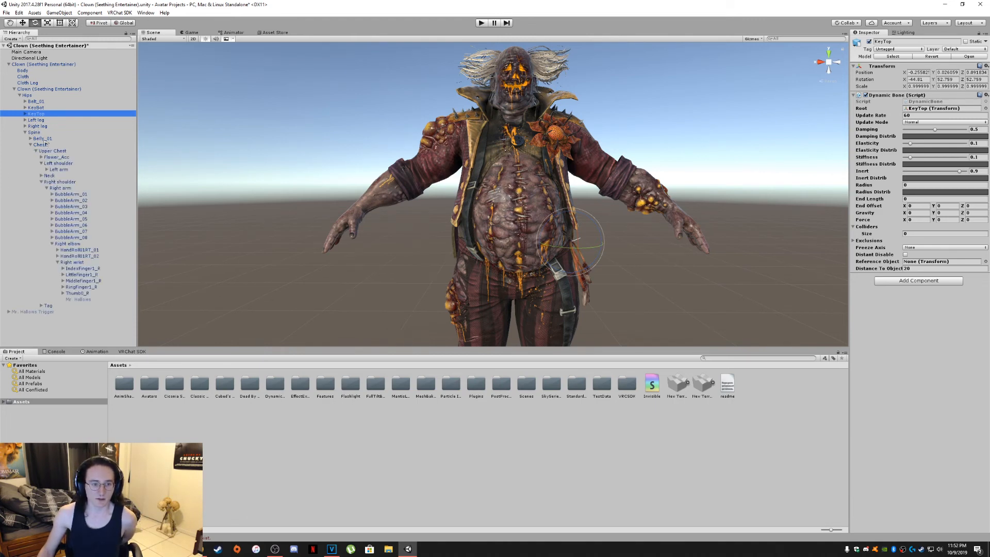
click(47, 138)
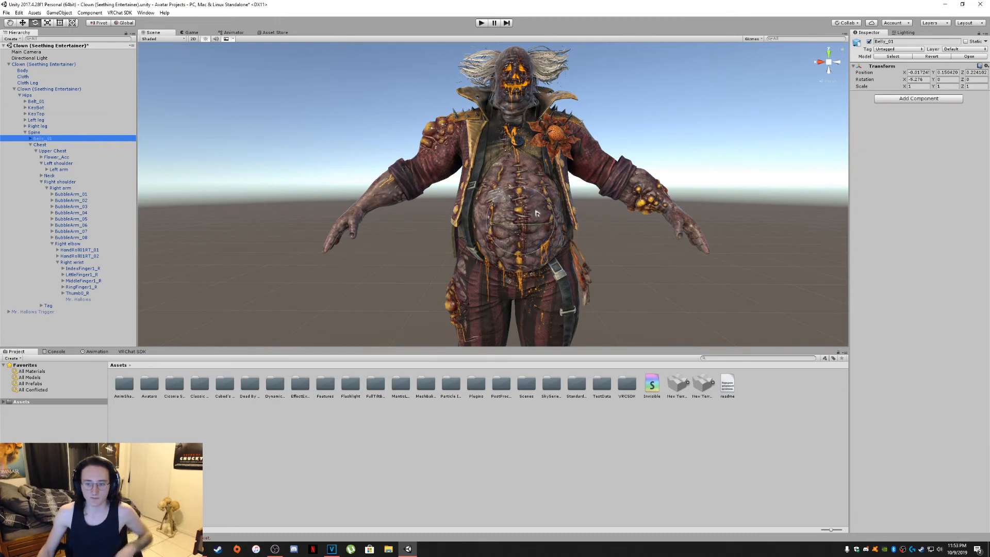
drag(538, 214, 551, 222)
key(ctrl+z)
key(ctrl+z)
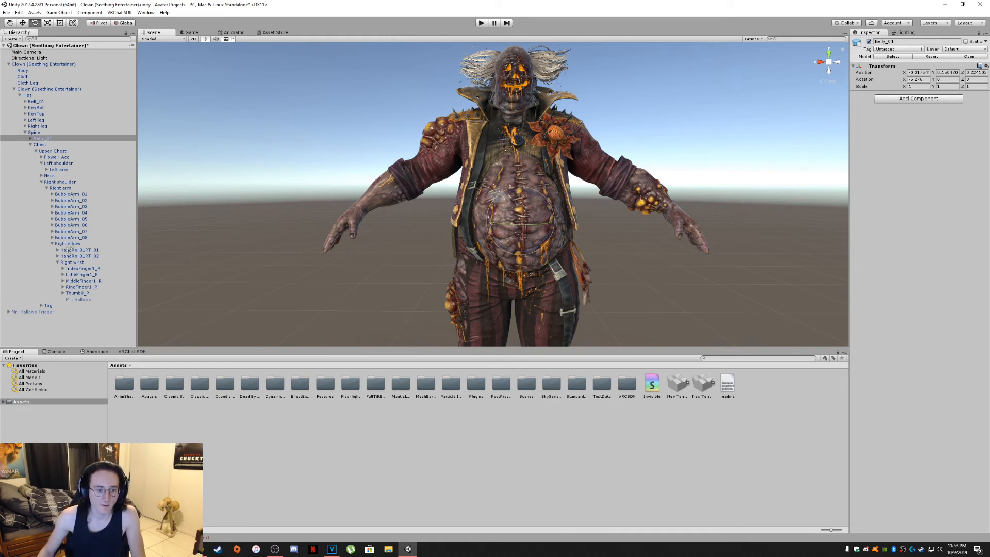
Collapse the Right shoulder chain, expand Neck and Head, and select the Hair_L2_01 bone
click(52, 244)
click(41, 182)
click(41, 176)
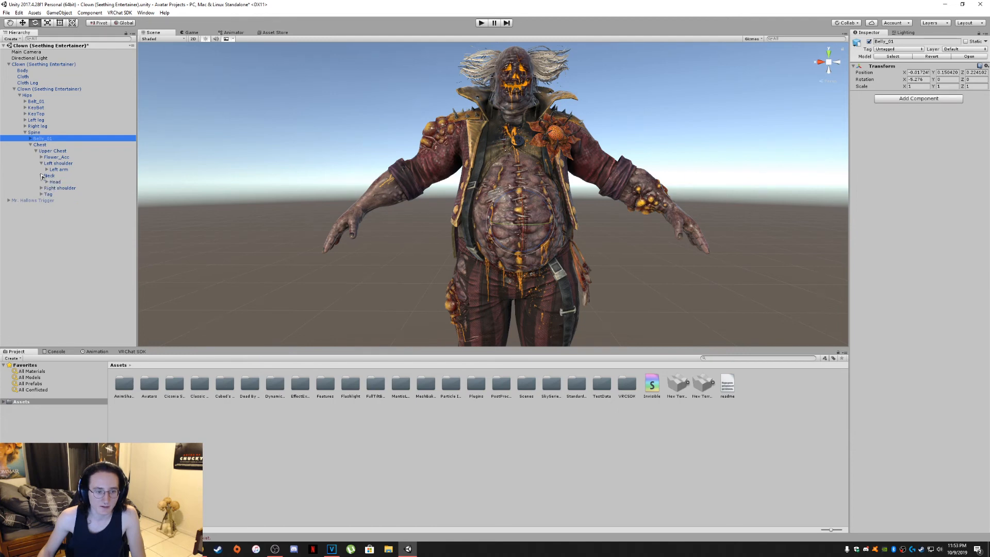
click(48, 182)
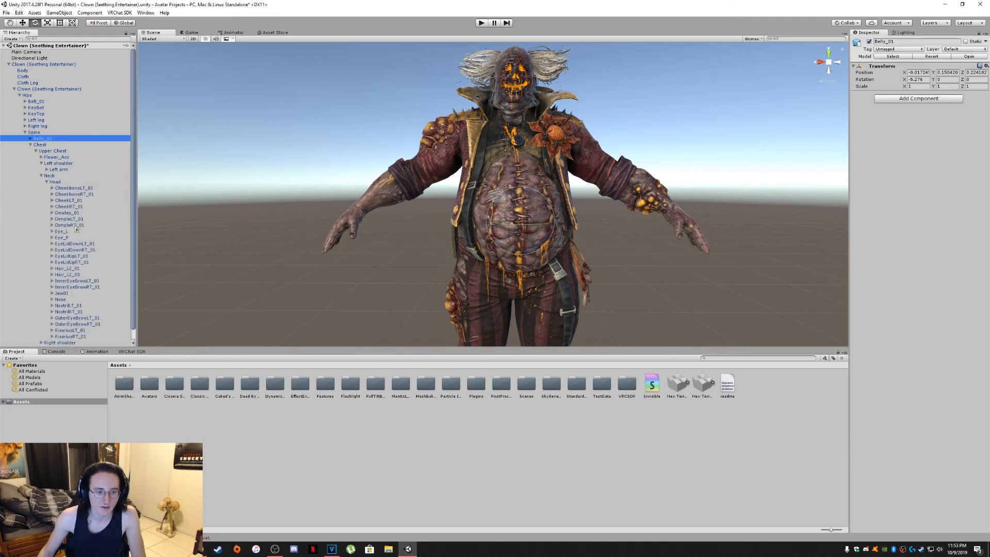
scroll(77, 258, down, 1)
click(63, 257)
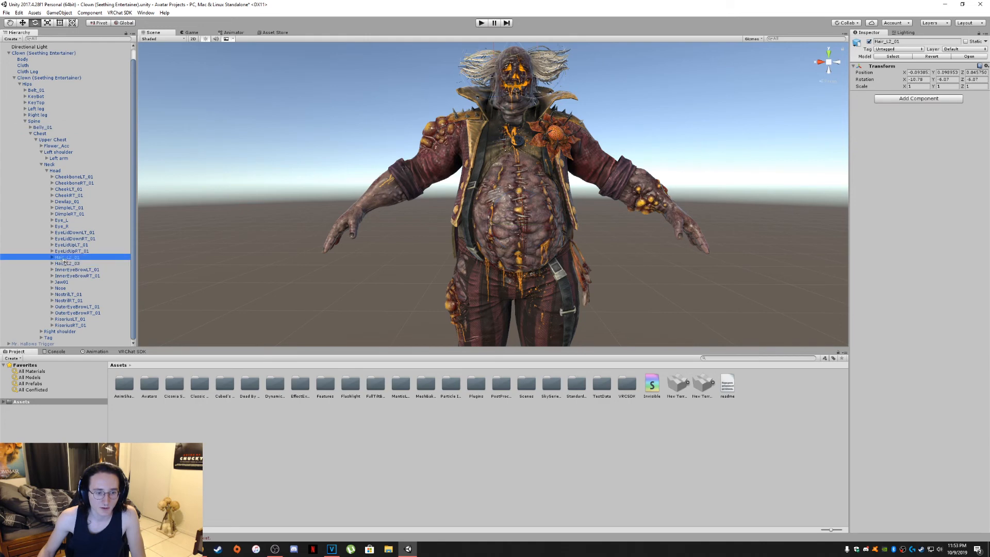
Expand the Hair_L2_01 and Hair_L2_03 chains and inspect the end bone beneath Hair_L2_02
click(52, 258)
click(52, 269)
click(58, 276)
click(58, 276)
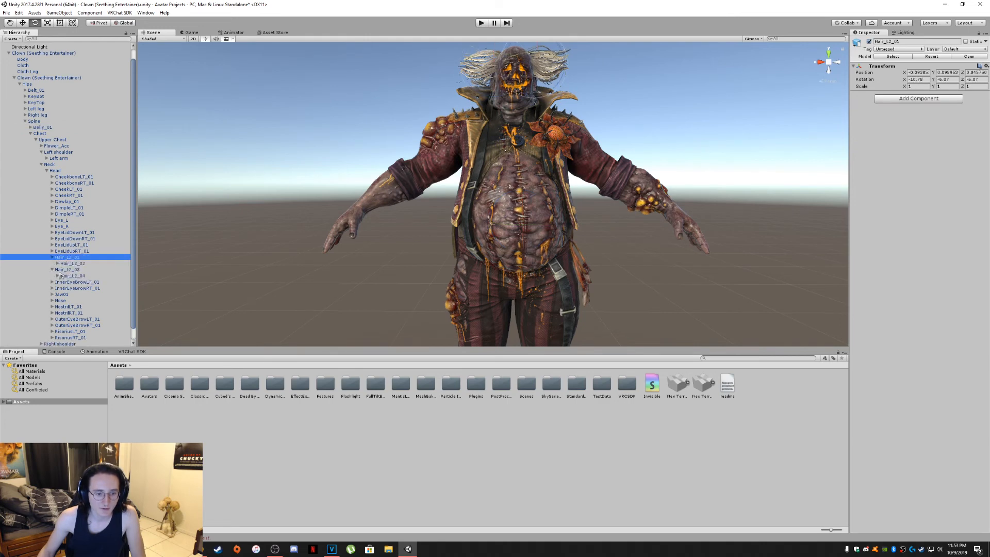
click(57, 263)
click(81, 270)
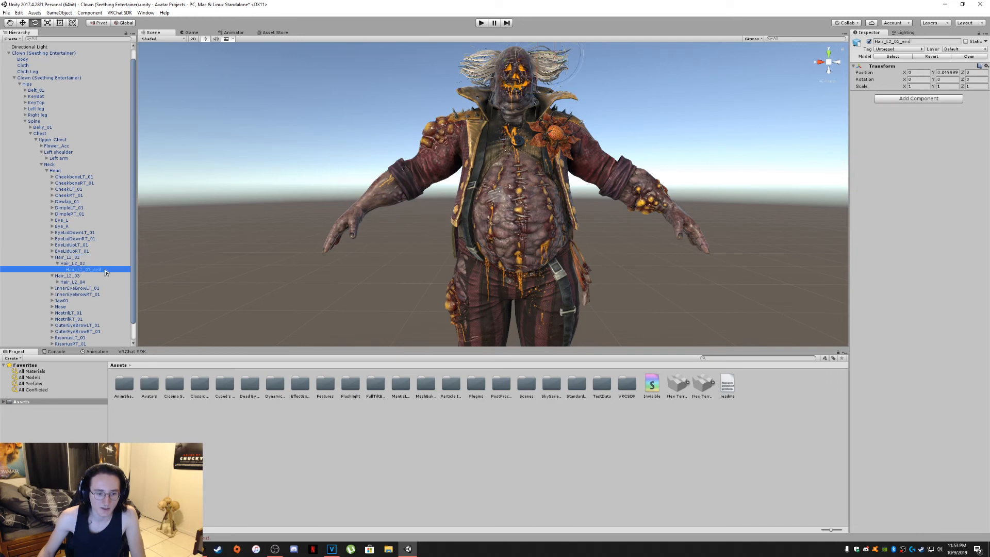
click(57, 263)
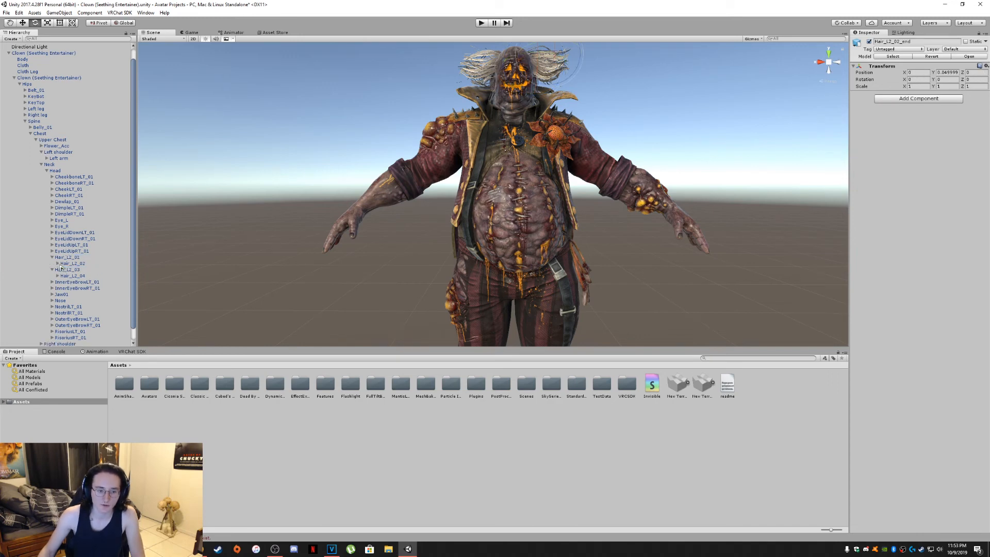
Add Dynamic Bone components to Hair_L2_01 through Hair_L2_04 with Damping 0.5 and Inert 0.9
click(76, 277)
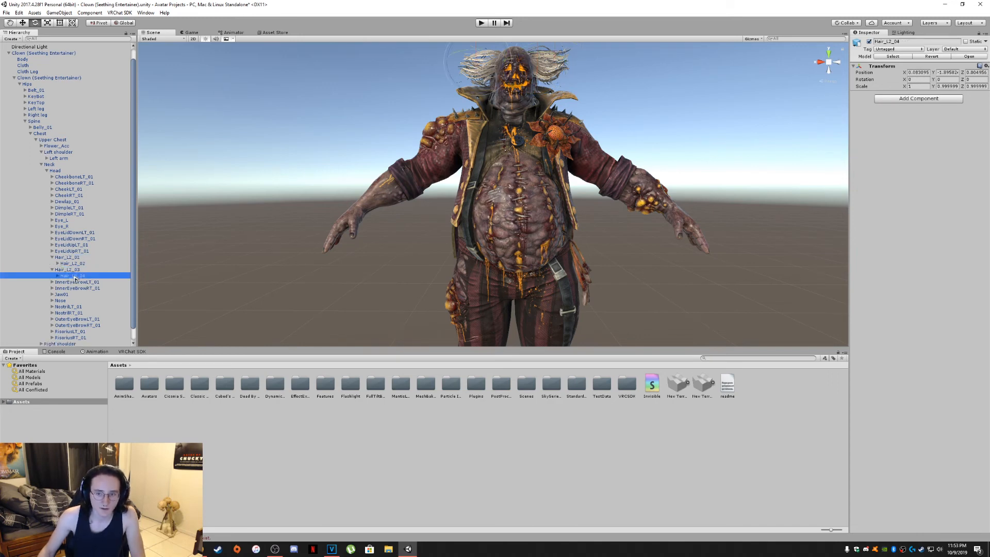
shift+click(67, 257)
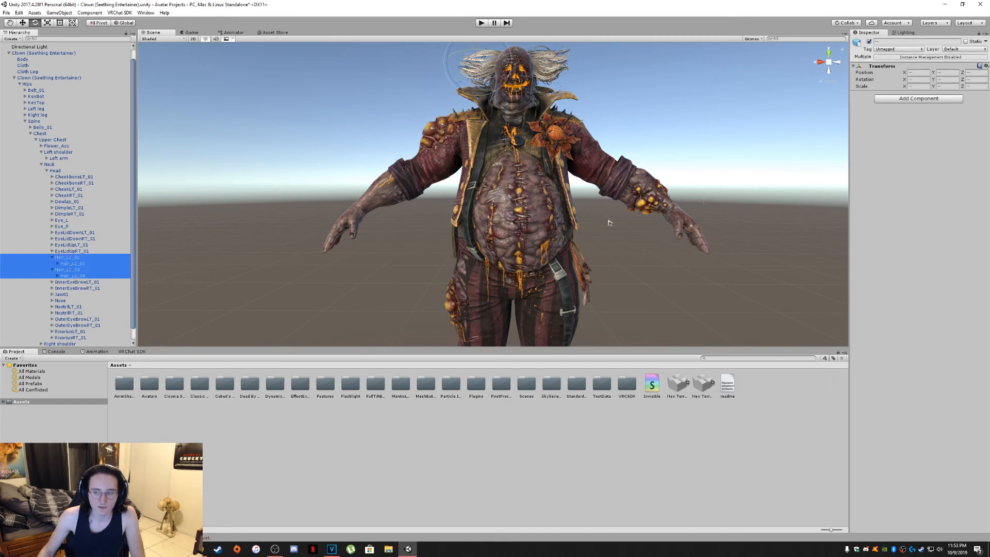
click(912, 99)
click(918, 129)
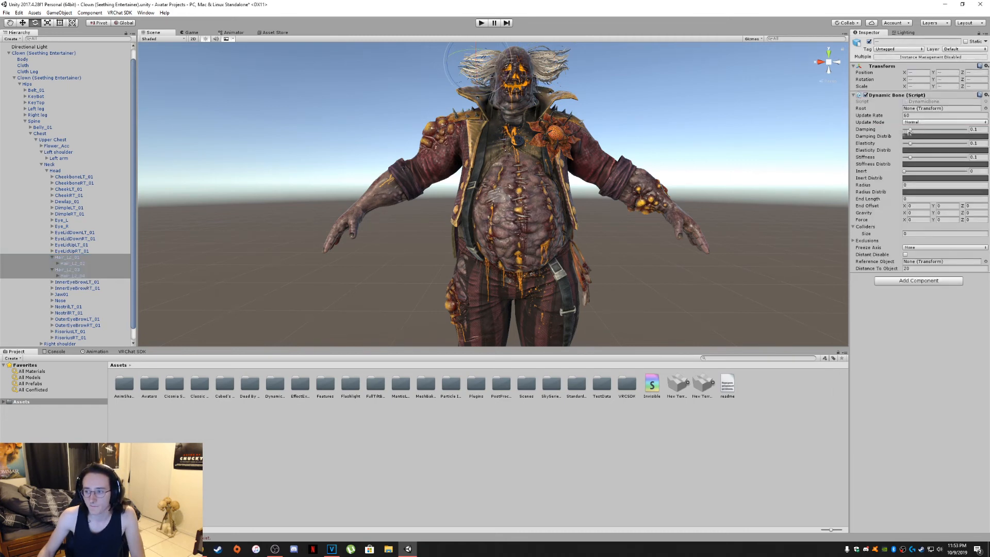
click(975, 129)
text(0.5)
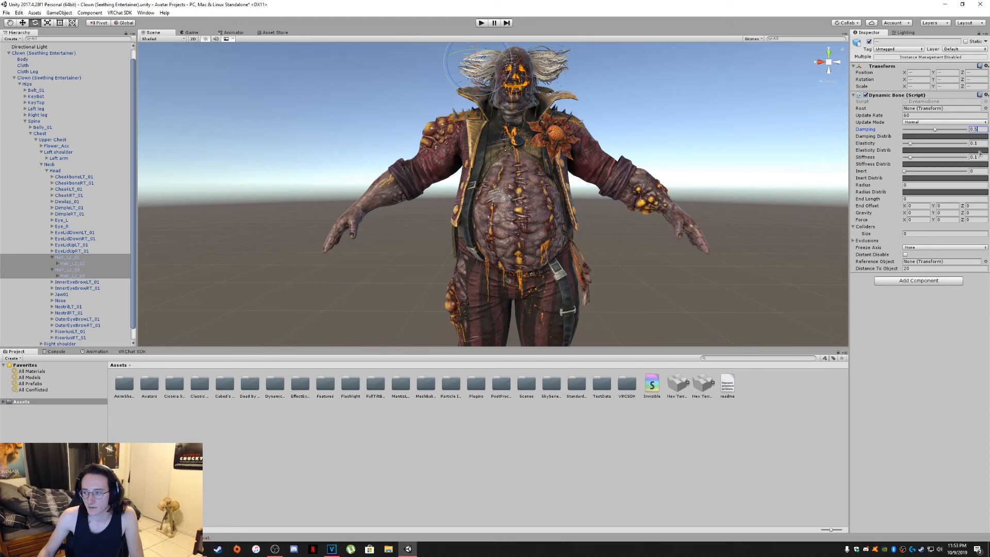
click(971, 171)
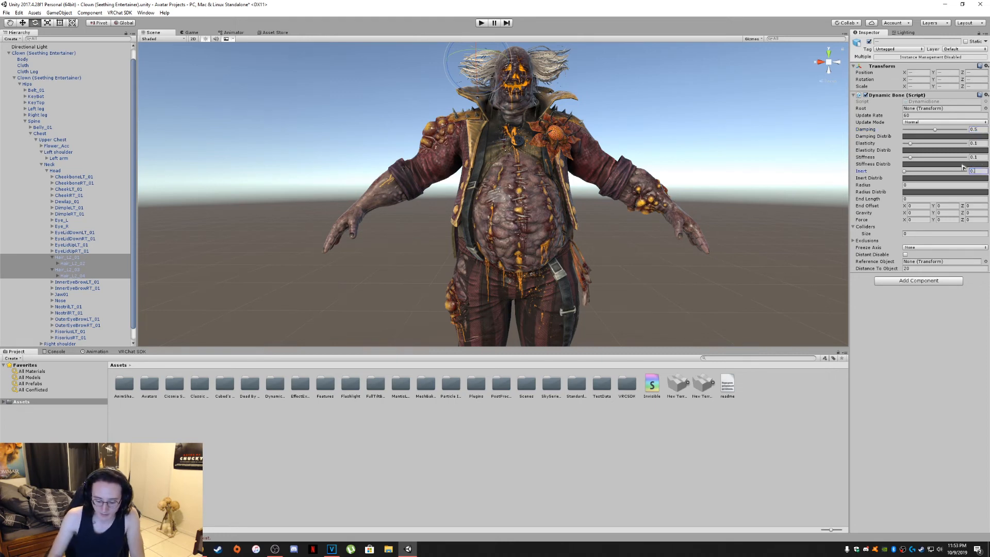
Assign each of the four Hair_L2 bones as the root of its own Dynamic Bone and review their shared settings
drag(82, 259, 925, 111)
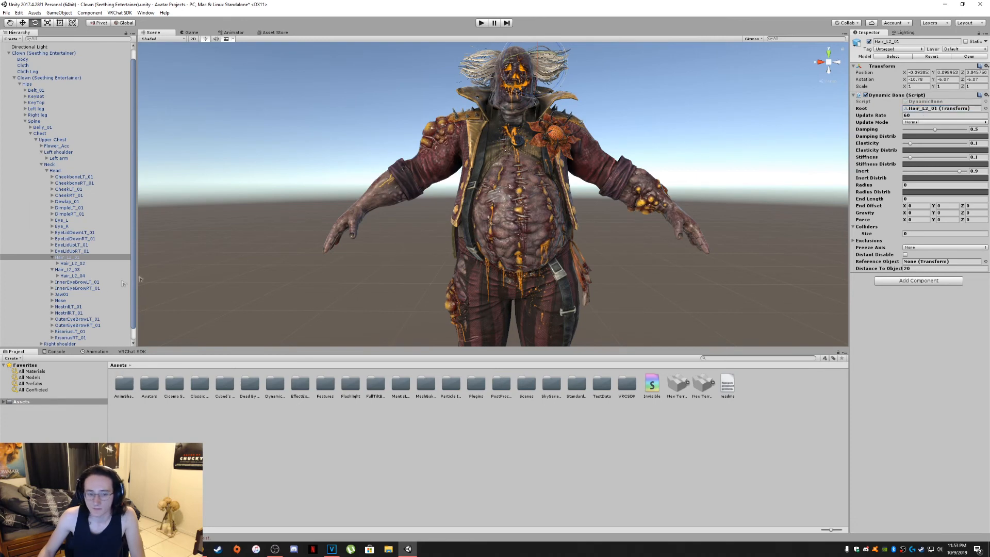
click(71, 264)
drag(71, 263, 939, 110)
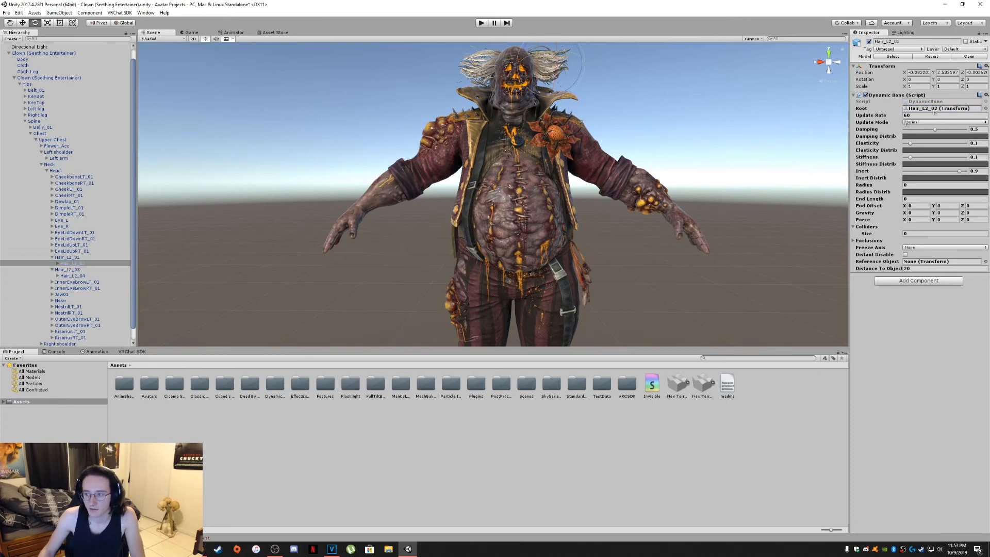
click(88, 270)
drag(88, 270, 913, 111)
click(66, 277)
drag(66, 278, 924, 110)
click(70, 257)
shift+click(73, 277)
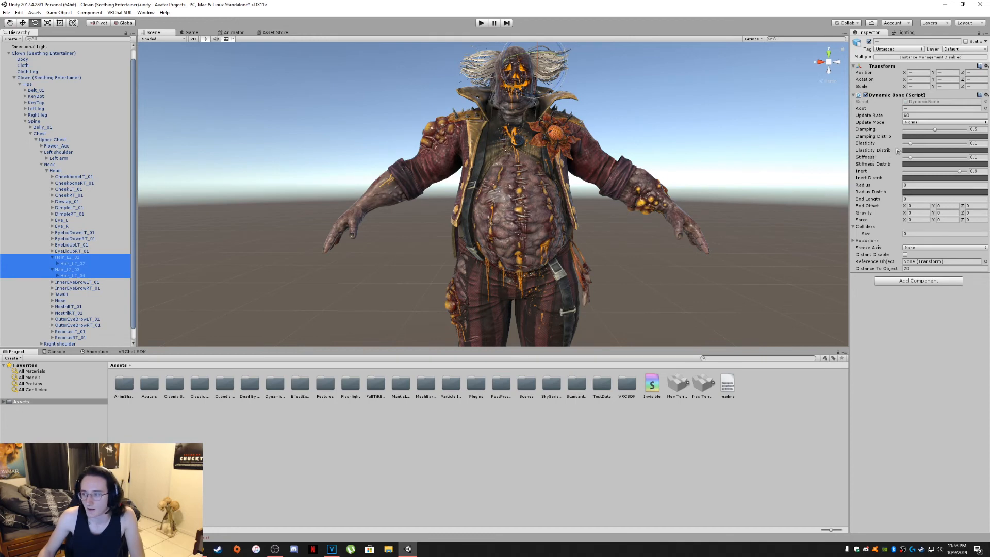
click(72, 264)
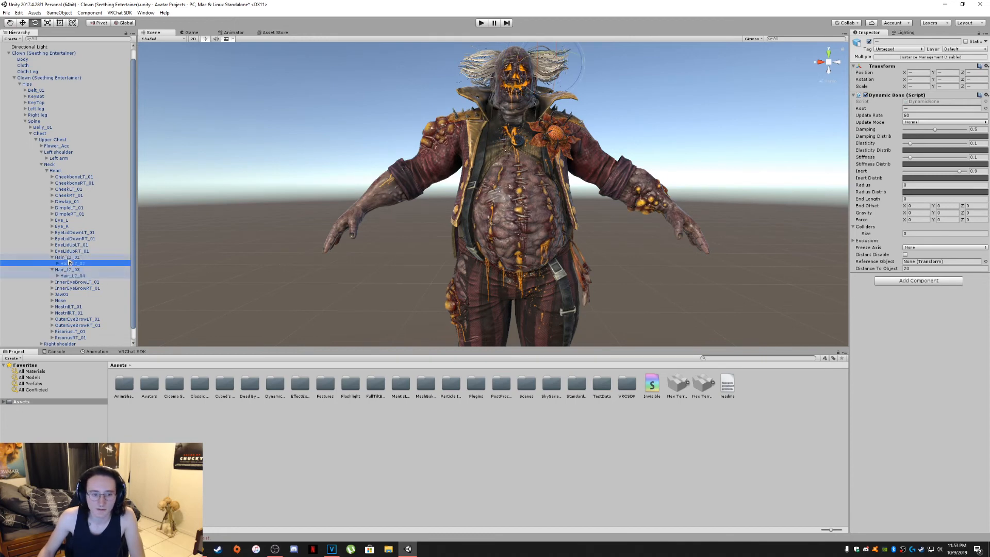
Enter Play mode and move the Clown (Seething Entertainer) root object to test the physics from the front
click(481, 23)
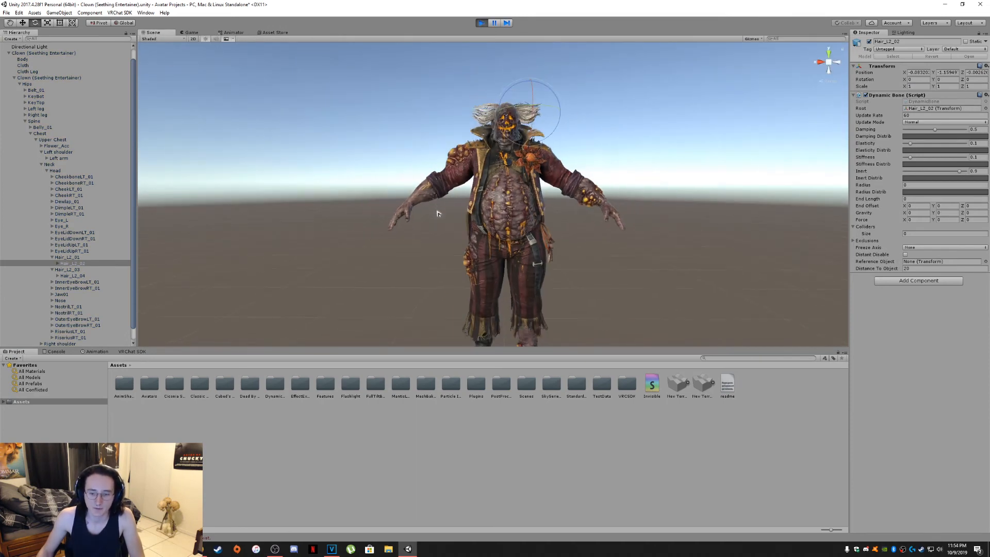
click(24, 23)
right_drag(325, 146, 356, 161)
middle_drag(355, 162, 351, 178)
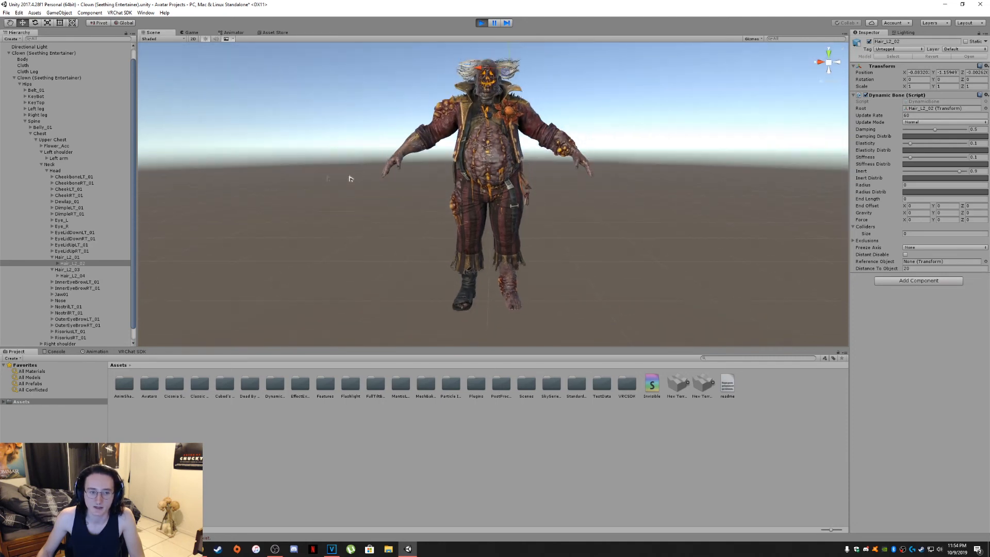
click(37, 53)
scroll(370, 163, down, 2)
mouse_move(467, 282)
mouse_down()
mouse_move(393, 272)
mouse_move(508, 276)
mouse_move(433, 276)
mouse_move(484, 273)
mouse_move(462, 269)
mouse_up()
Move the avatar back and forth while viewing it from an angle to check hair, belt and key motion, and exit Play mode
scroll(478, 232, up, 2)
right_drag(477, 232, 400, 271)
key(d)
scroll(400, 272, down, 2)
drag(467, 337, 481, 315)
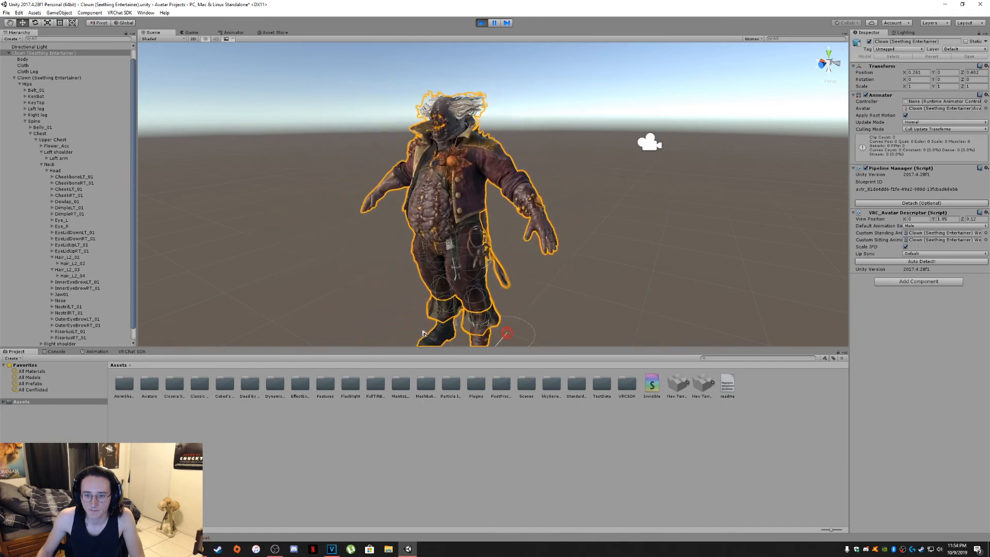
drag(500, 312, 476, 308)
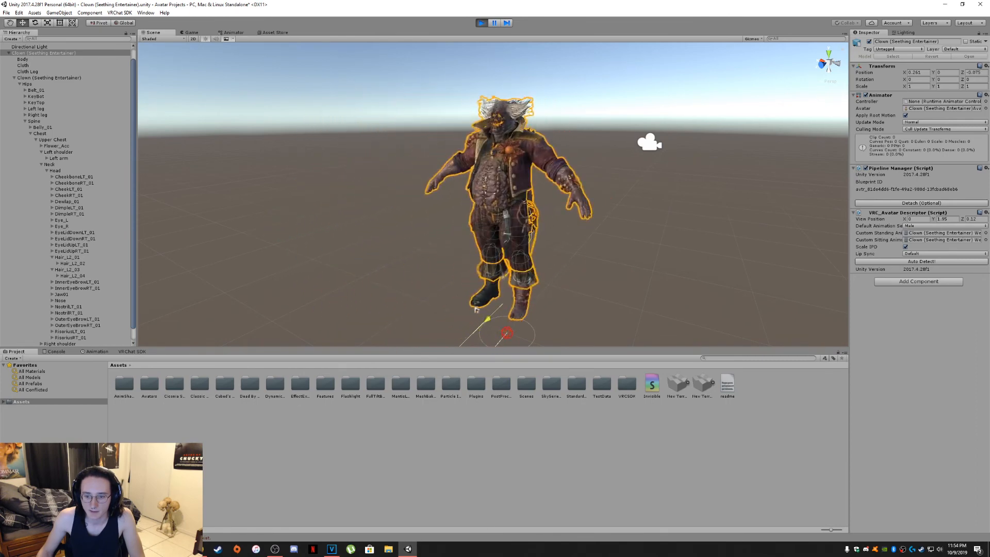
drag(418, 329, 389, 283)
right_drag(431, 268, 471, 252)
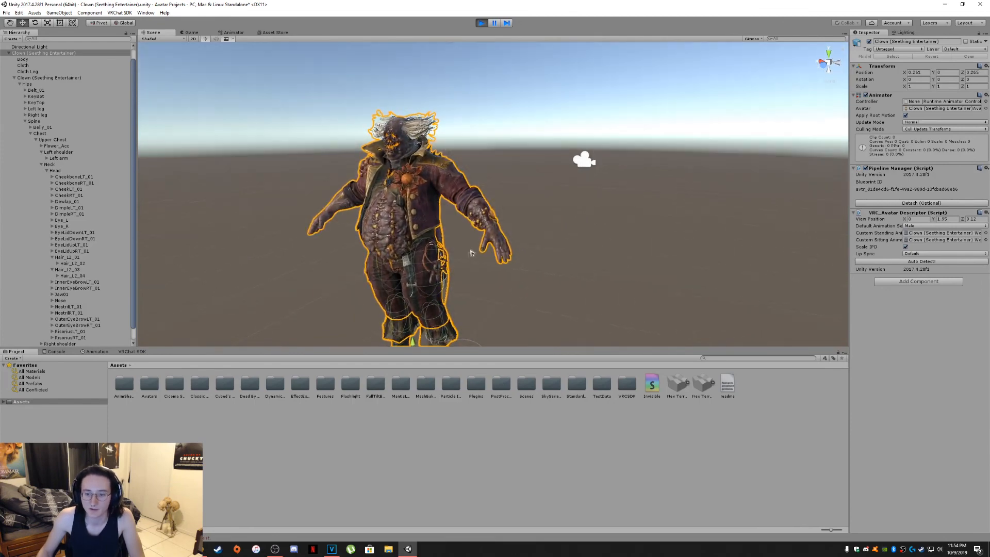
middle_drag(471, 252, 535, 236)
click(481, 23)
right_drag(458, 151, 503, 146)
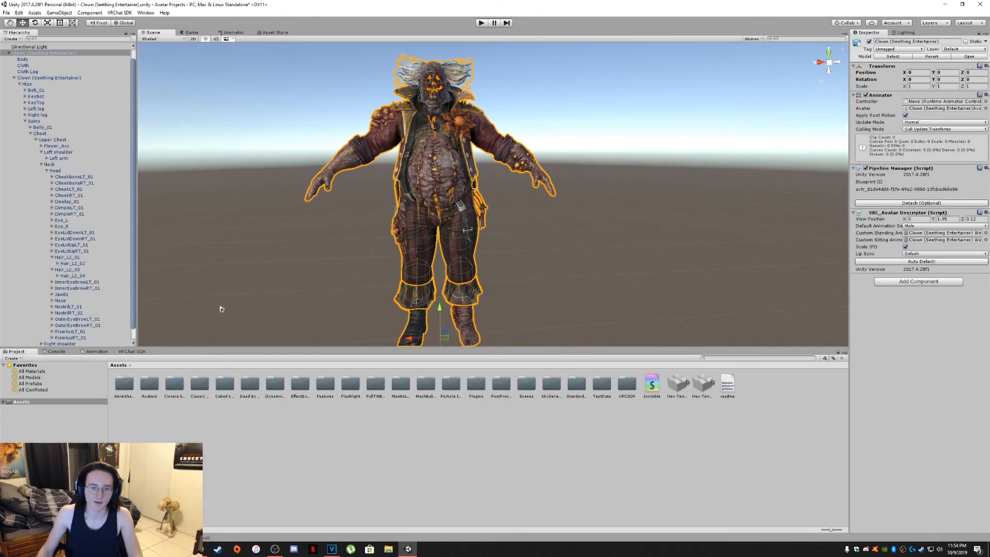